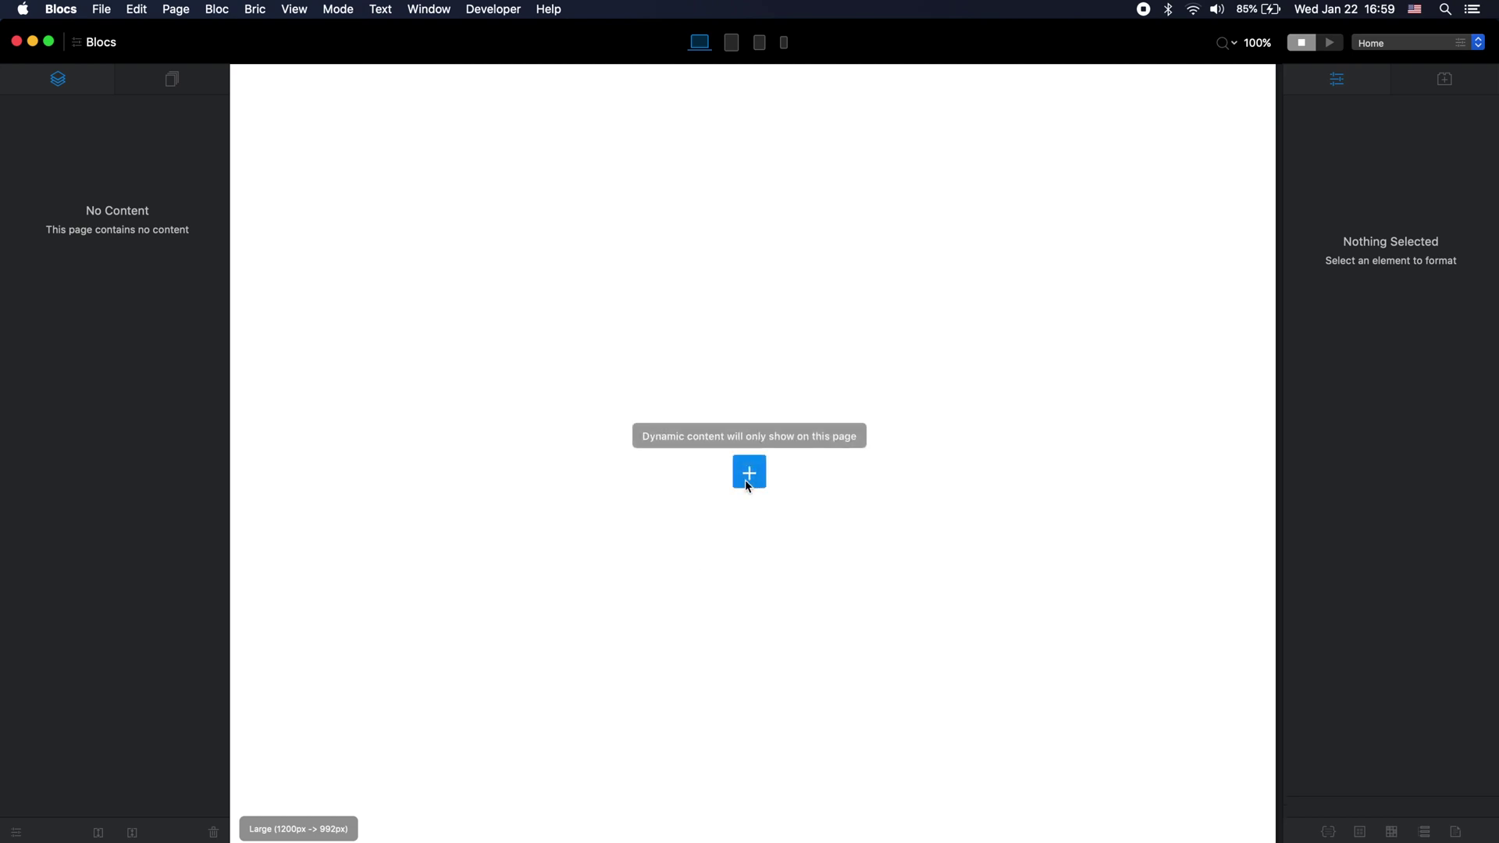
# Step: Open the bloc library on the empty Home page
pyautogui.click(746, 477)
# Step: Add a one-column structure bloc, a Company/Home navbar on top, and a features bloc
pyautogui.click(333, 167)
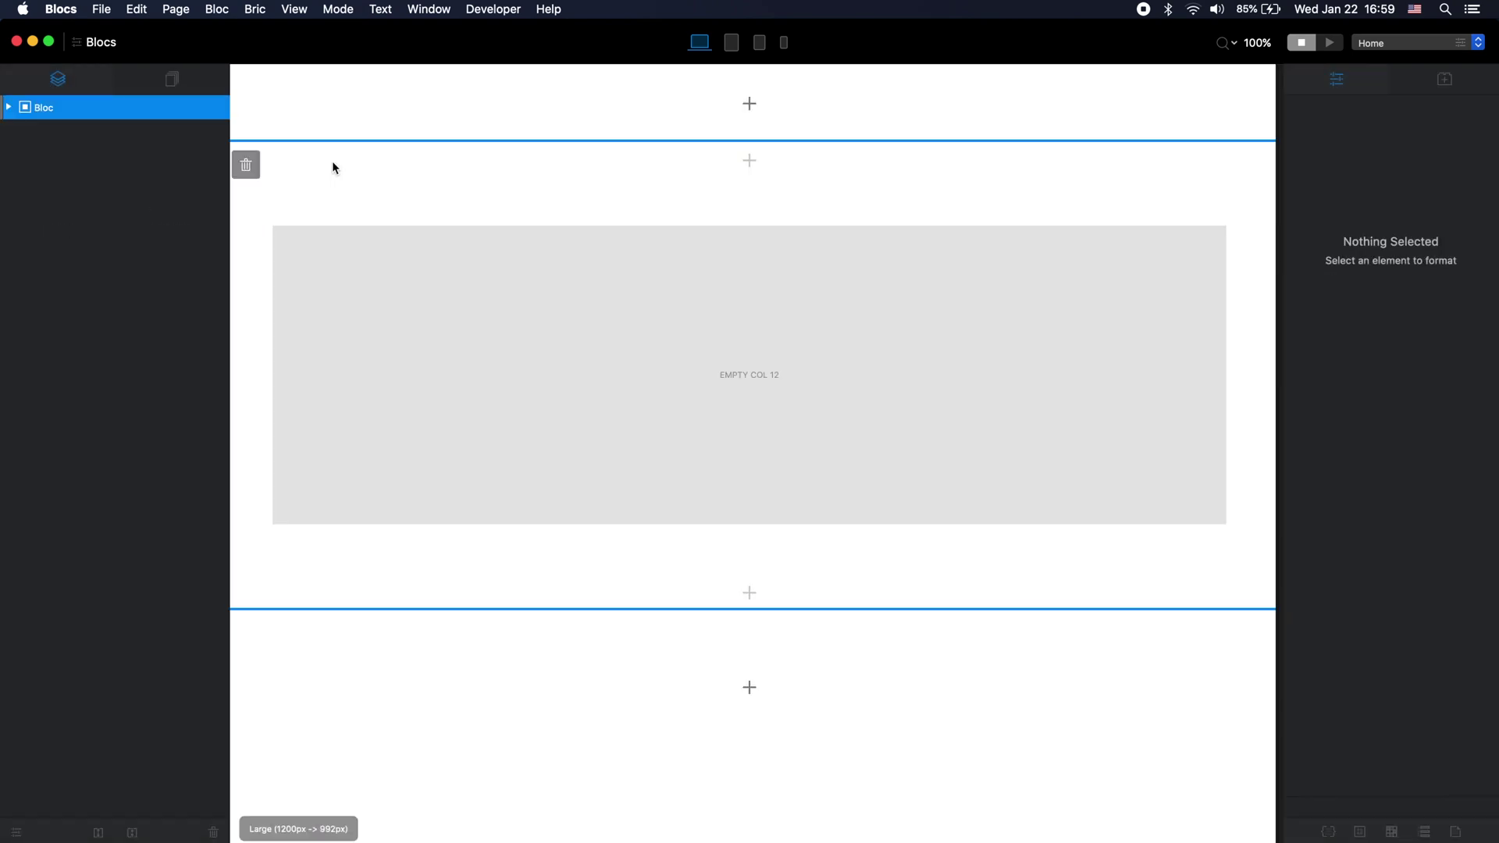
pyautogui.click(749, 103)
pyautogui.click(657, 484)
pyautogui.click(749, 598)
pyautogui.scroll(-10, 518, 306)
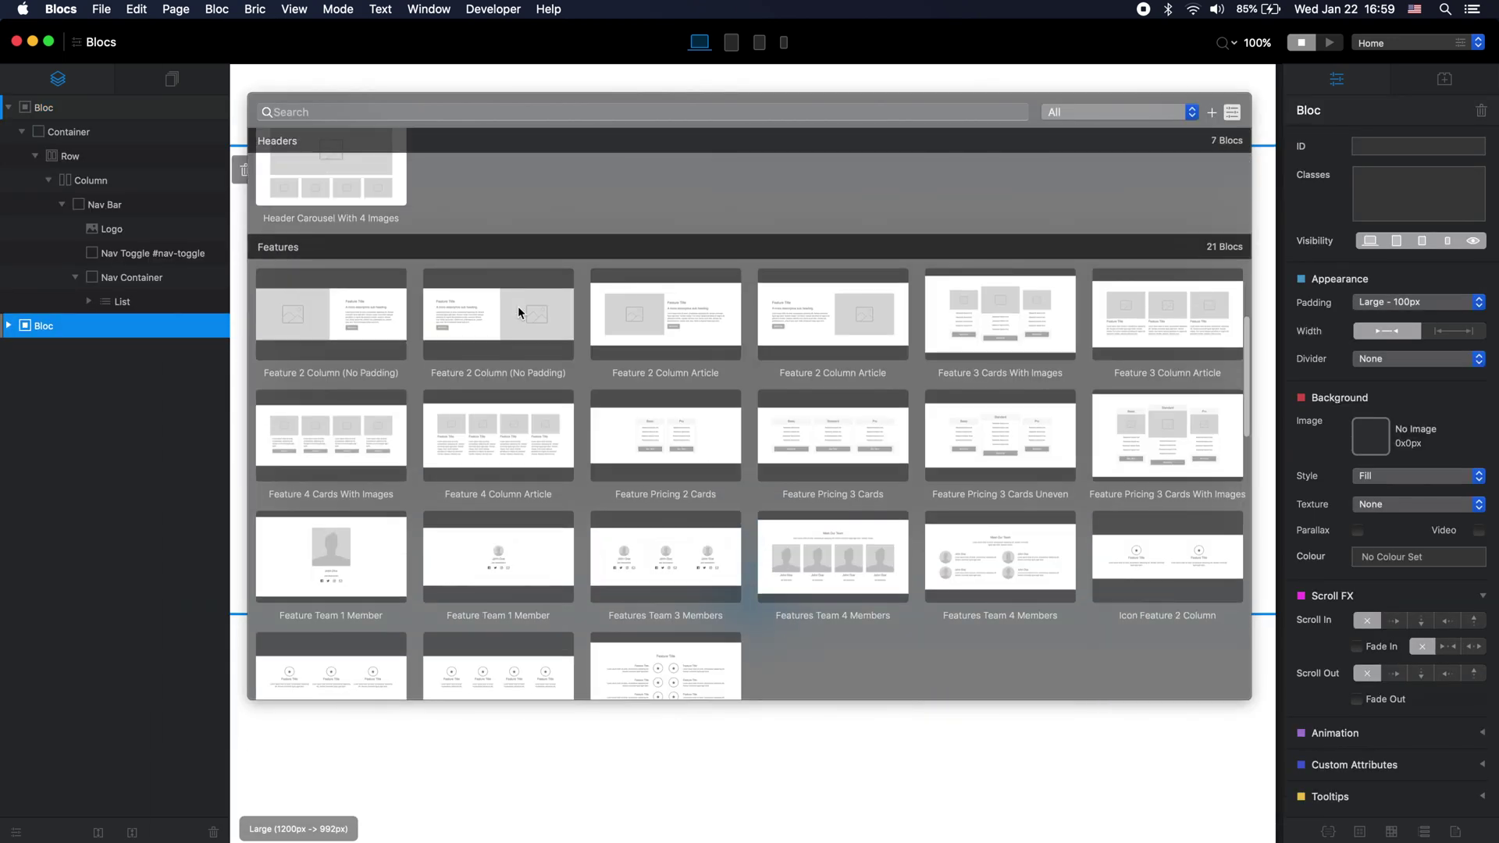
pyautogui.click(518, 306)
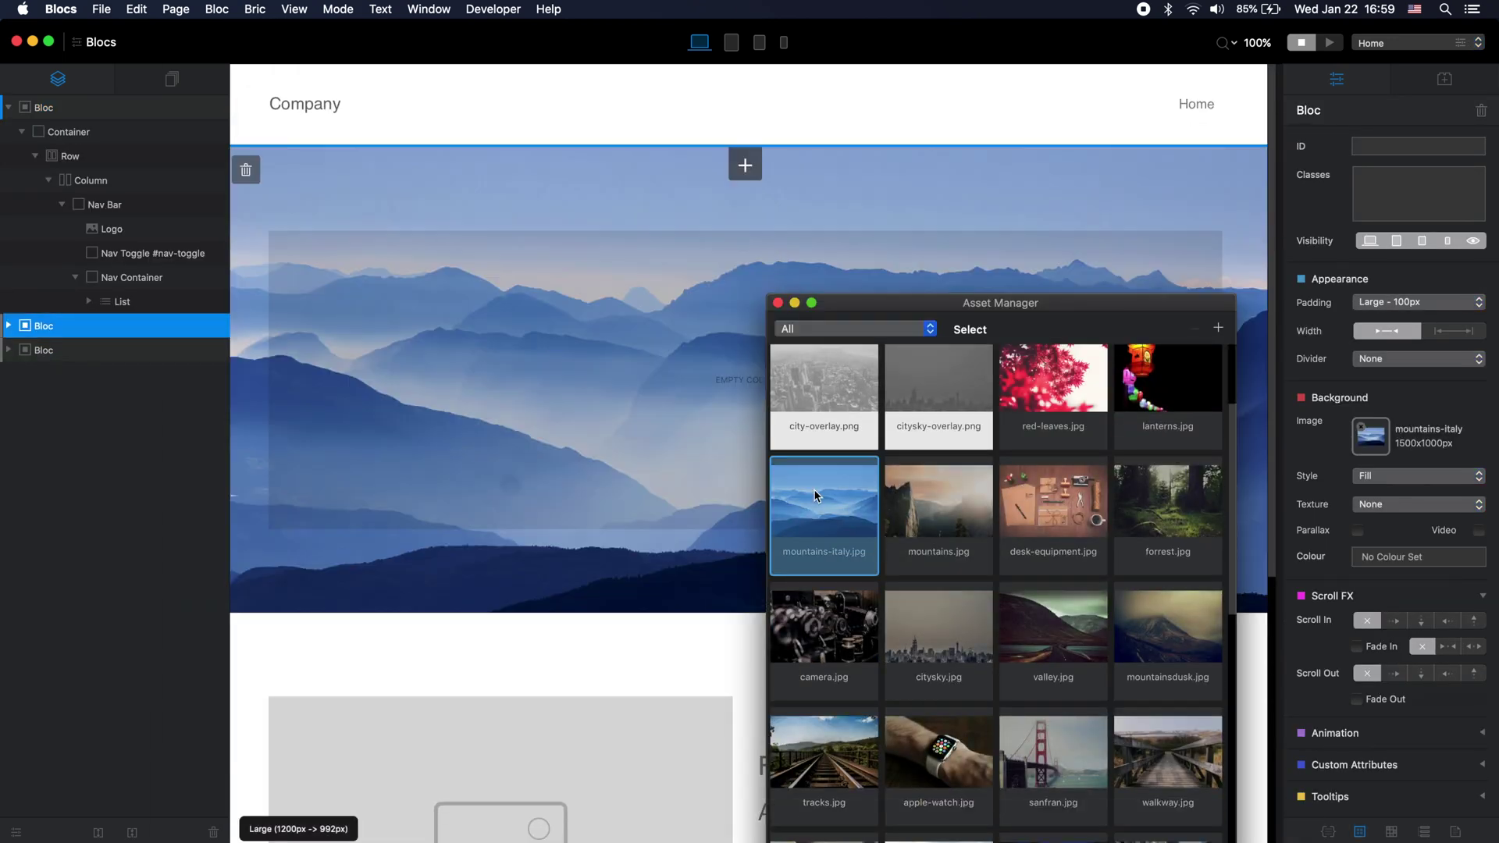
# Step: Add a centred hero heading reading 'Welcome to Our Cool Site'
pyautogui.click(742, 378)
pyautogui.click(743, 378)
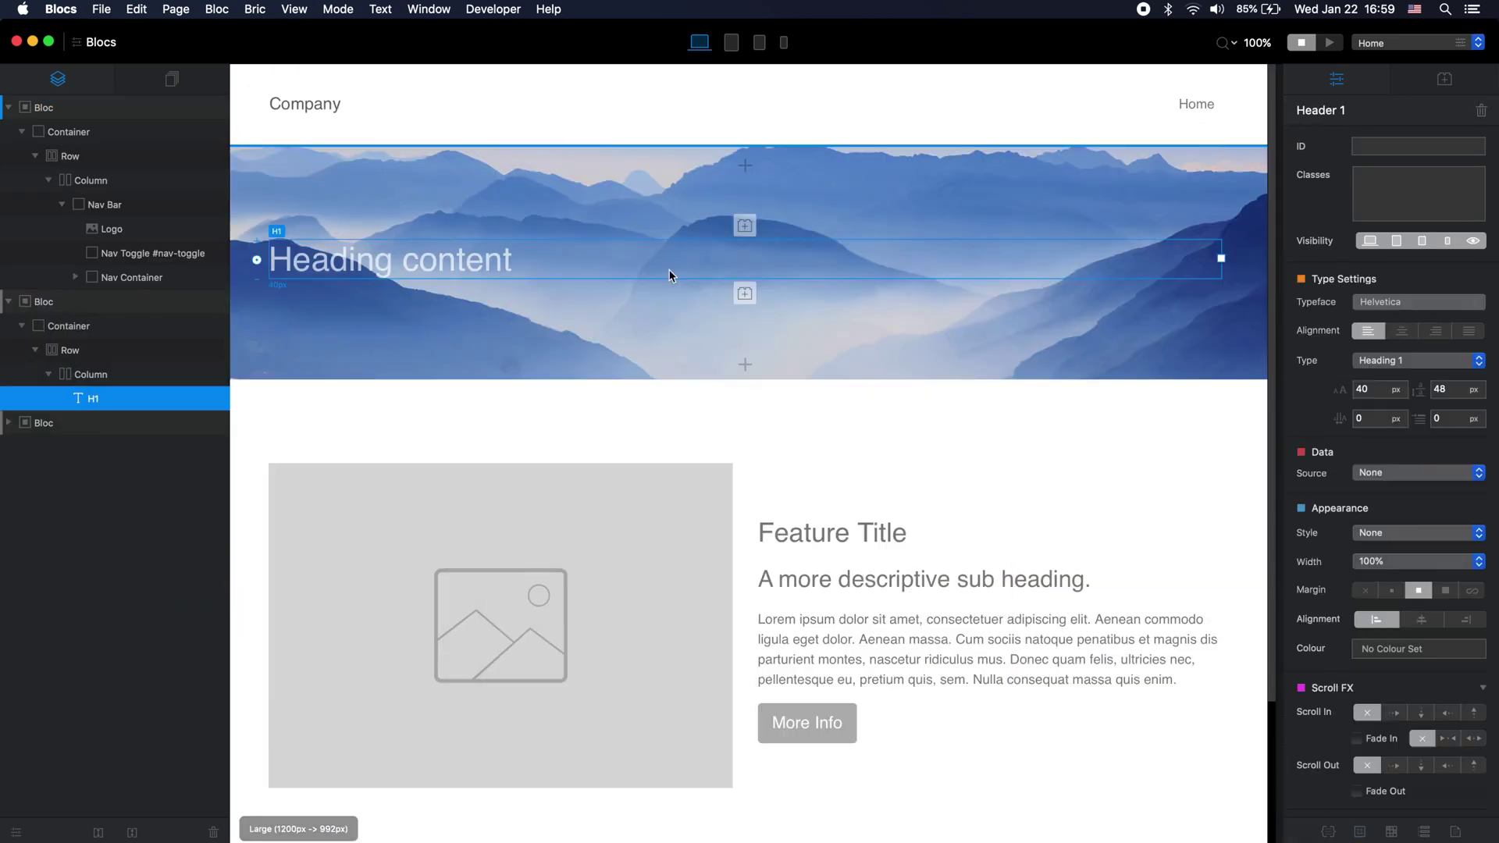
pyautogui.write('Welcome to Our Cool Site')
pyautogui.click(1402, 331)
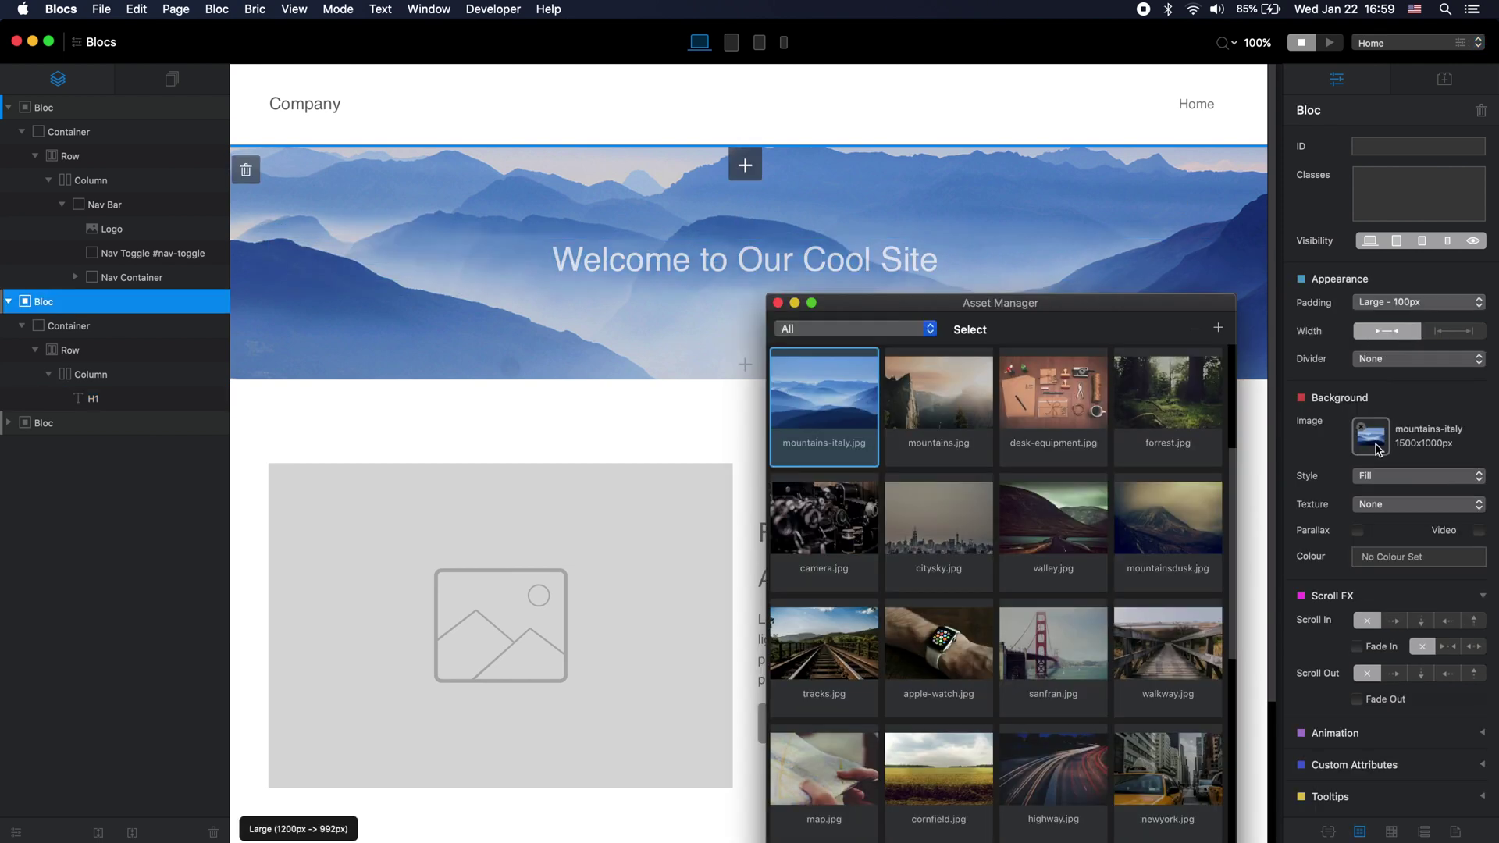
# Step: Give the hero the mountains-italy background image, darkened with a texture
pyautogui.click(1417, 504)
pyautogui.click(1392, 526)
pyautogui.click(1417, 505)
pyautogui.click(1417, 468)
pyautogui.click(777, 303)
# Step: Keep Primary Menu as the navbar menu list's data source
pyautogui.click(1195, 110)
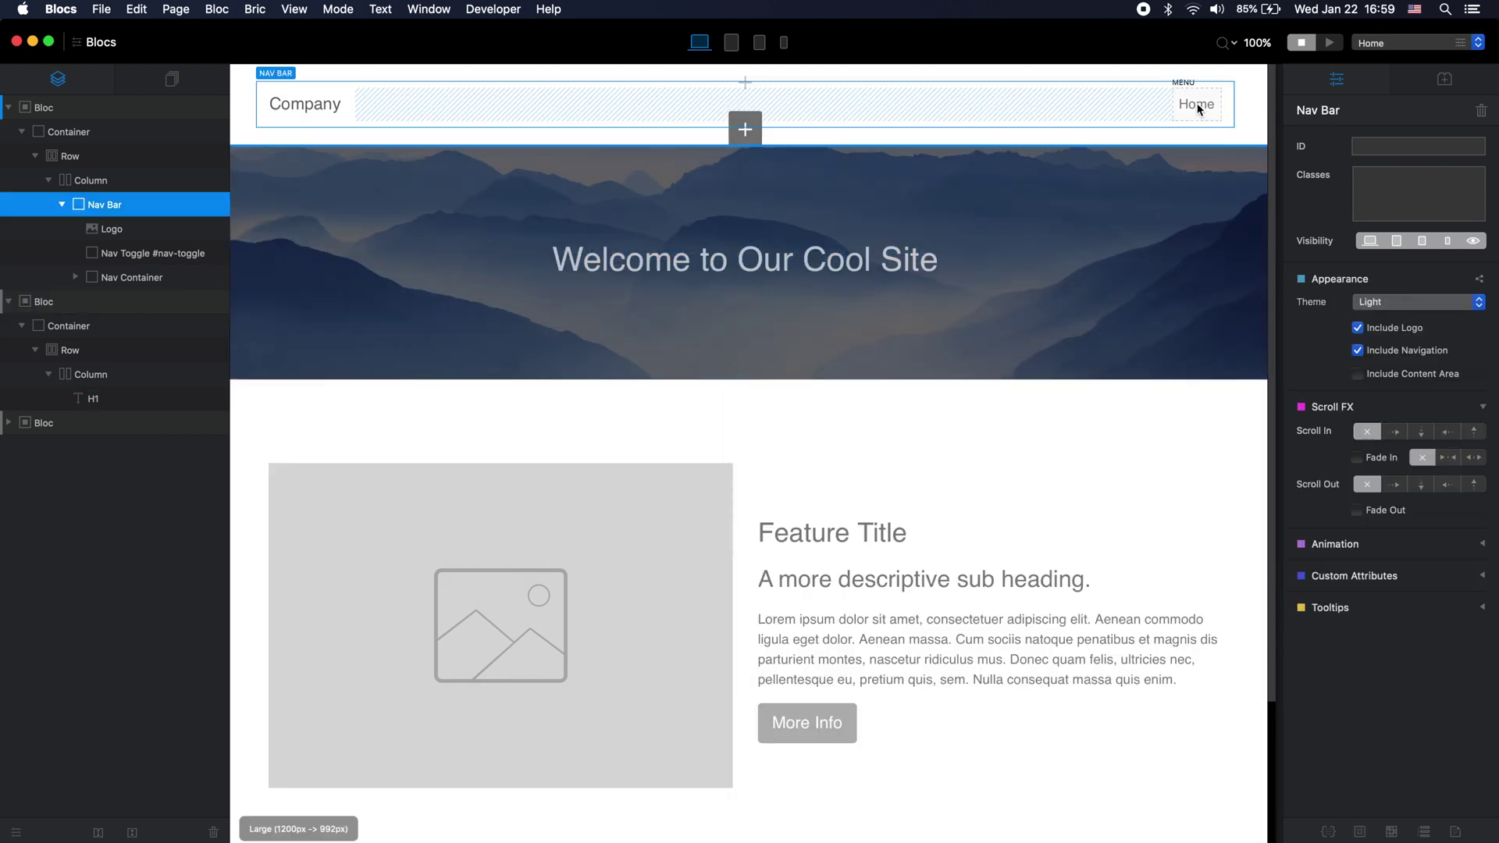
pyautogui.click(1197, 107)
pyautogui.click(1409, 303)
pyautogui.click(1397, 302)
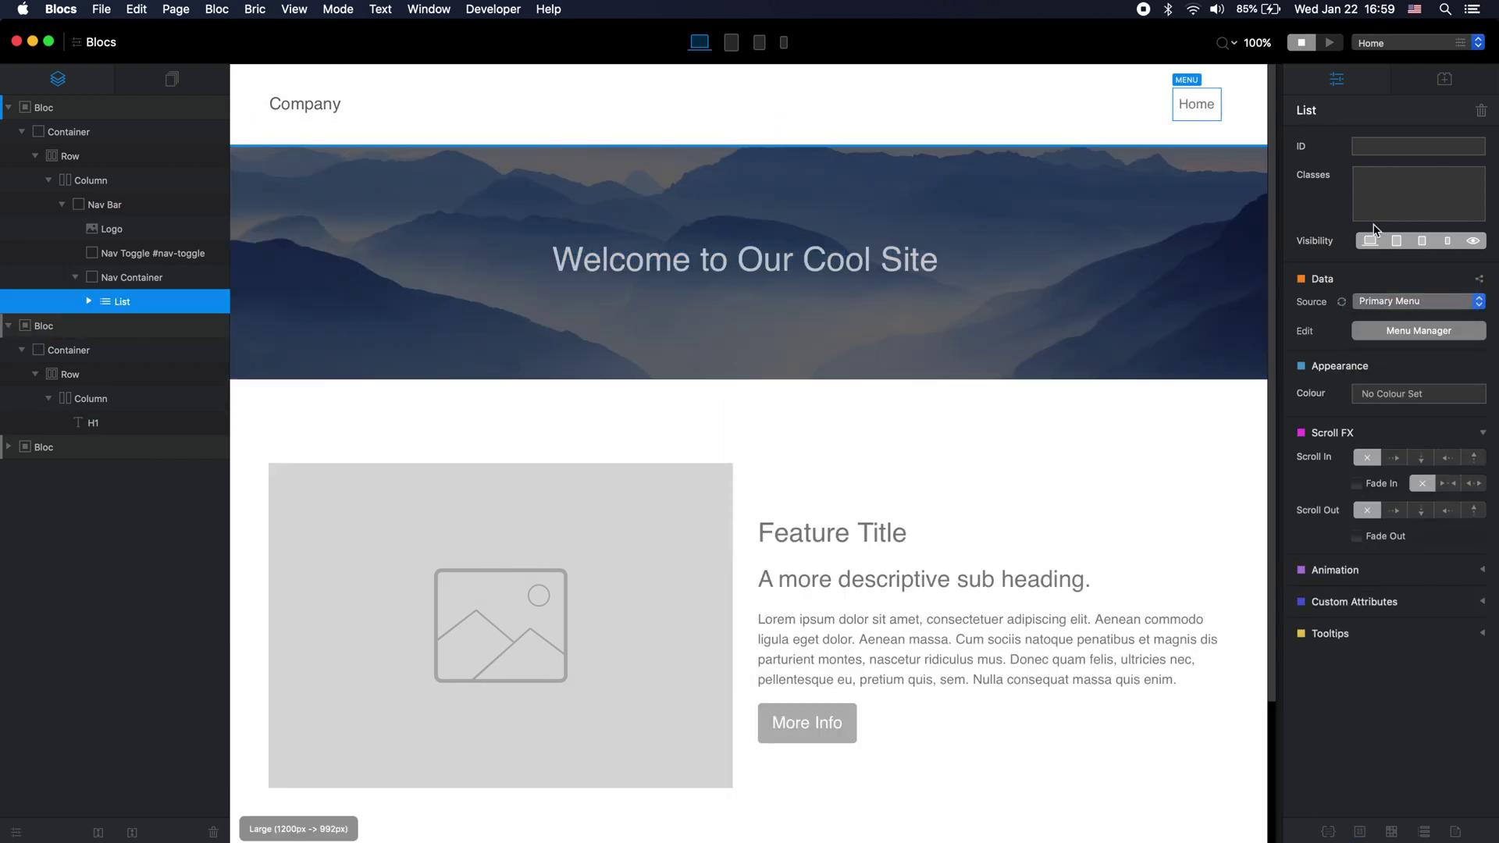
pyautogui.click(1184, 103)
# Step: Duplicate the Home nav link and relabel the copies About and Contact
pyautogui.press('super+d')
pyautogui.press('super+d')
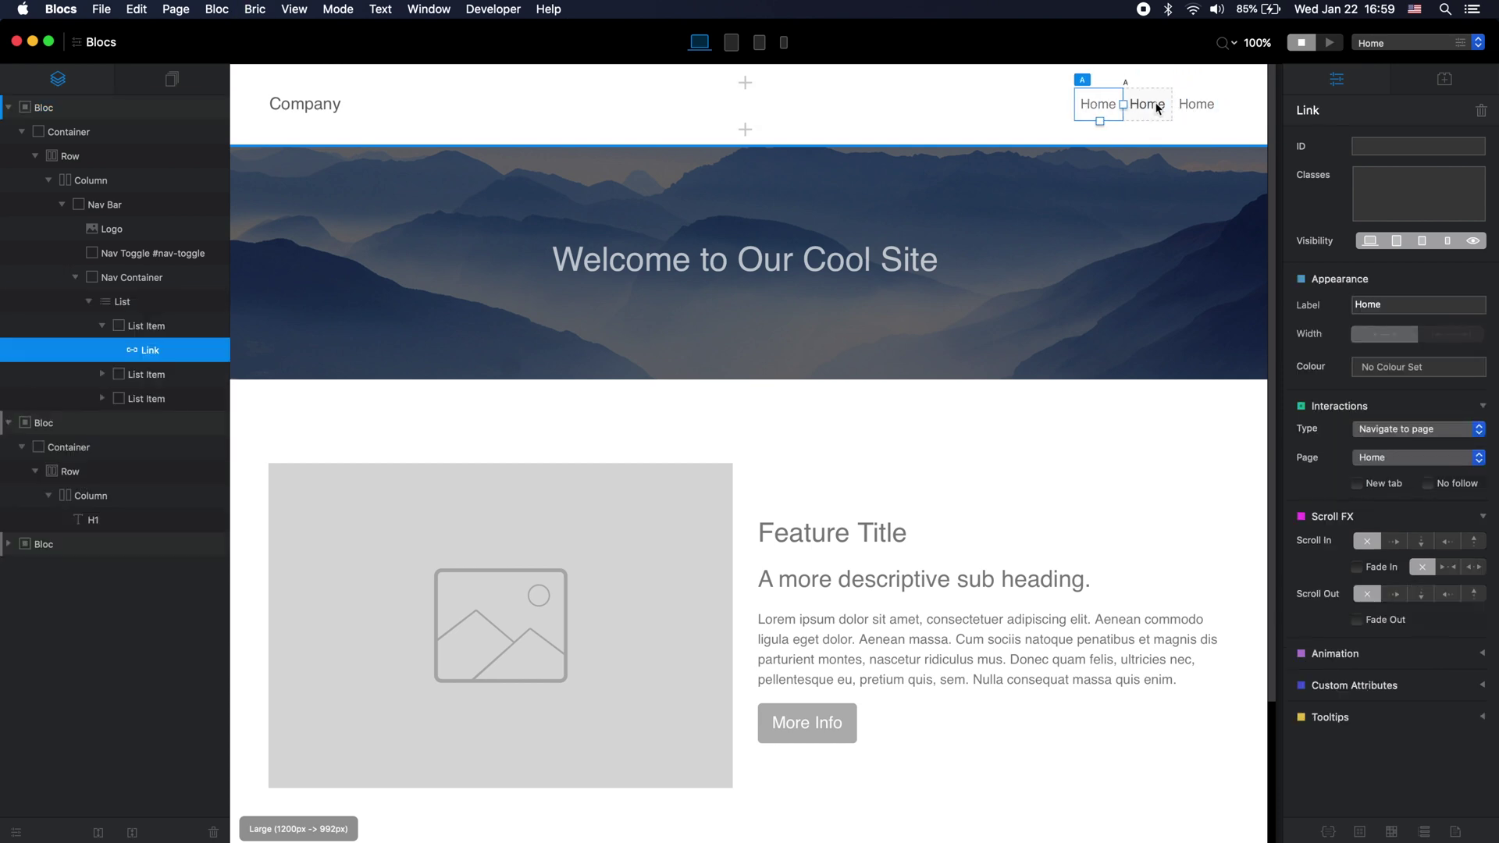
pyautogui.click(1427, 311)
pyautogui.press('super+a')
pyautogui.write('About')
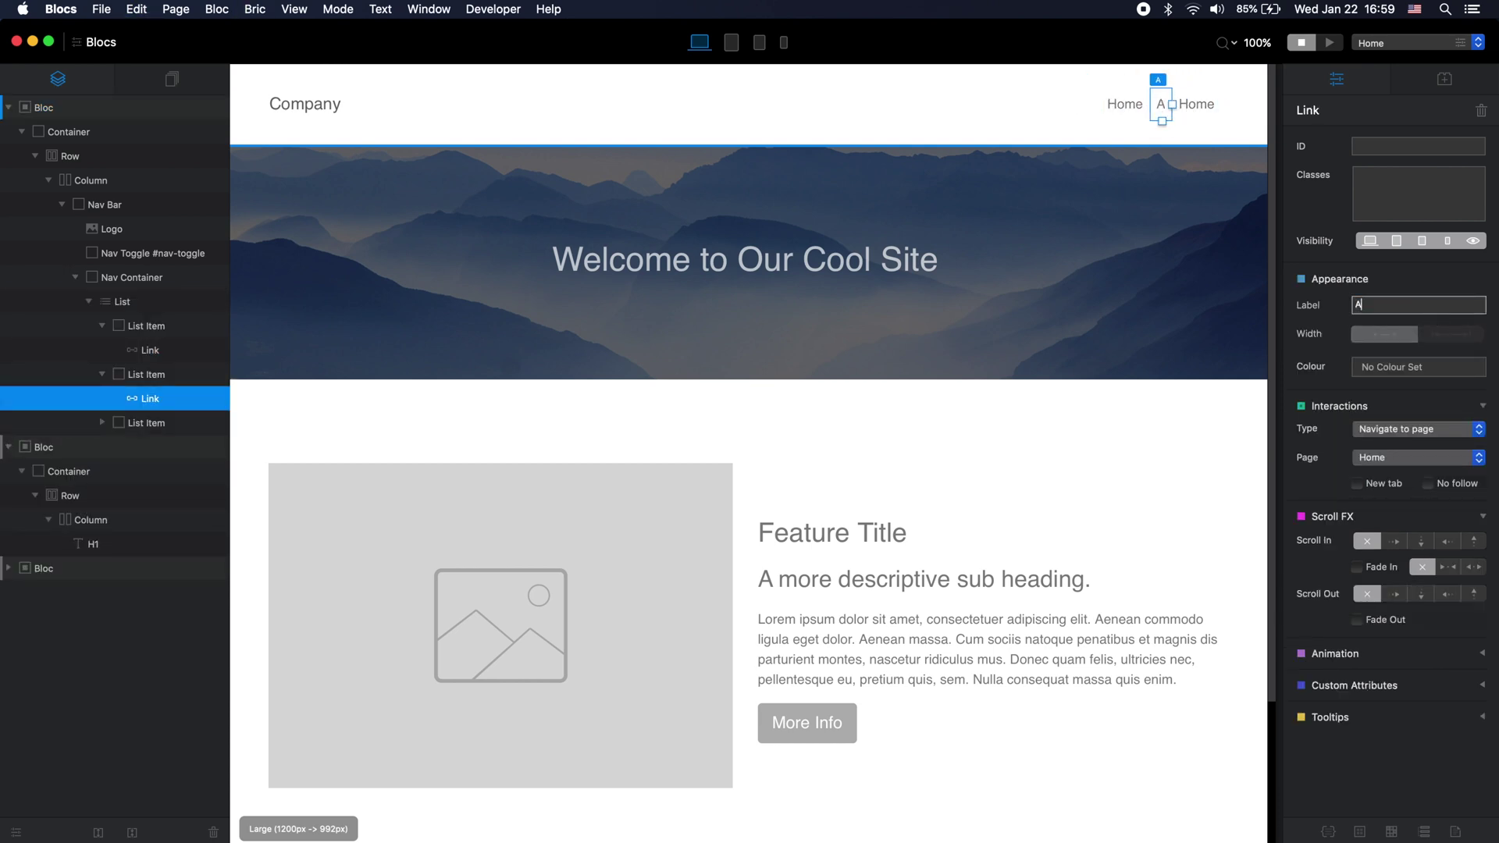
pyautogui.click(1196, 104)
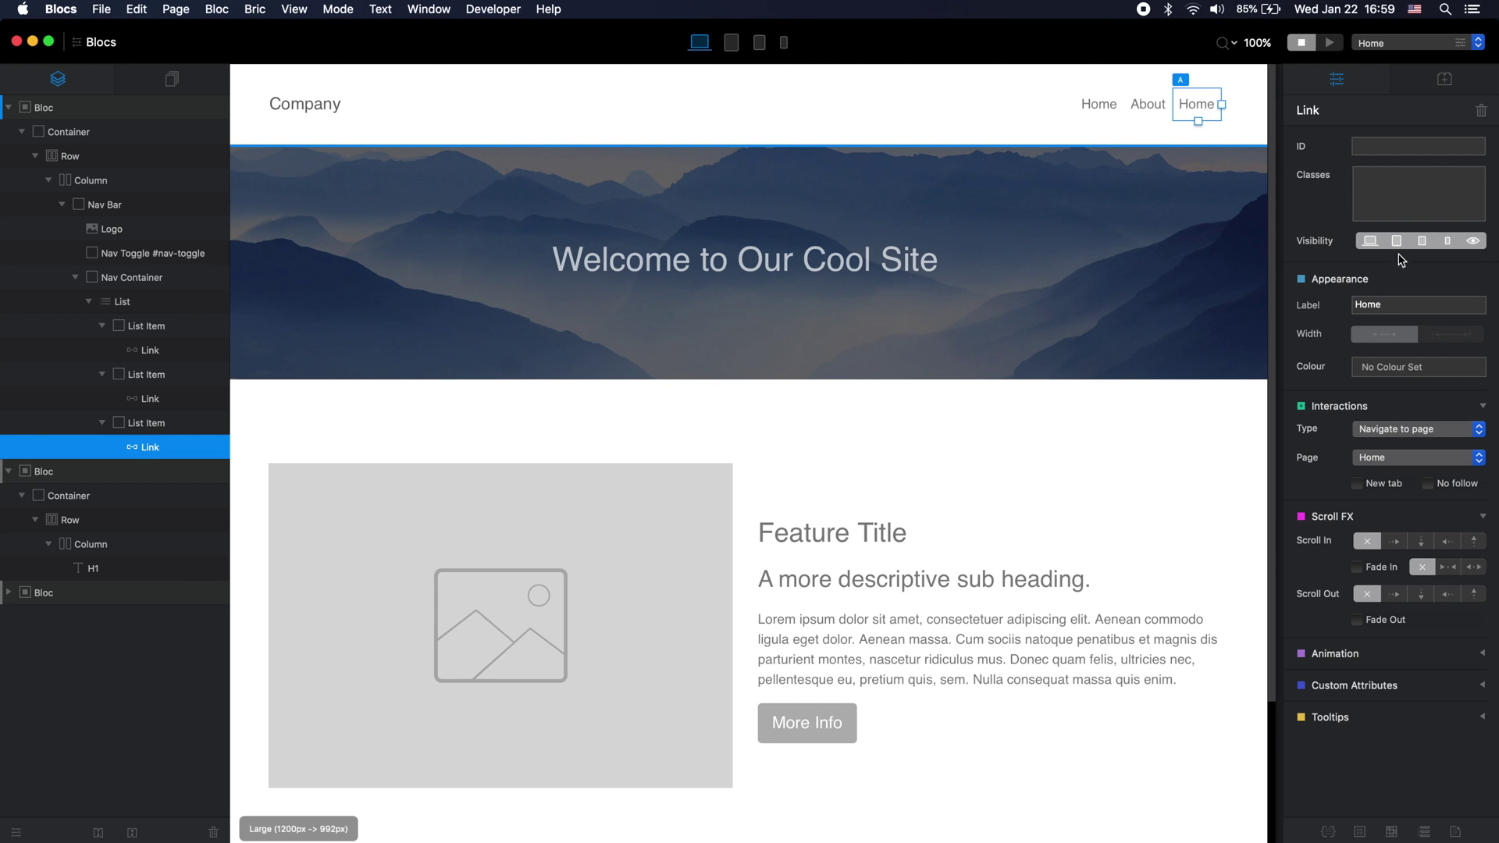
pyautogui.click(1419, 306)
pyautogui.press('super+a')
pyautogui.write('Contact')
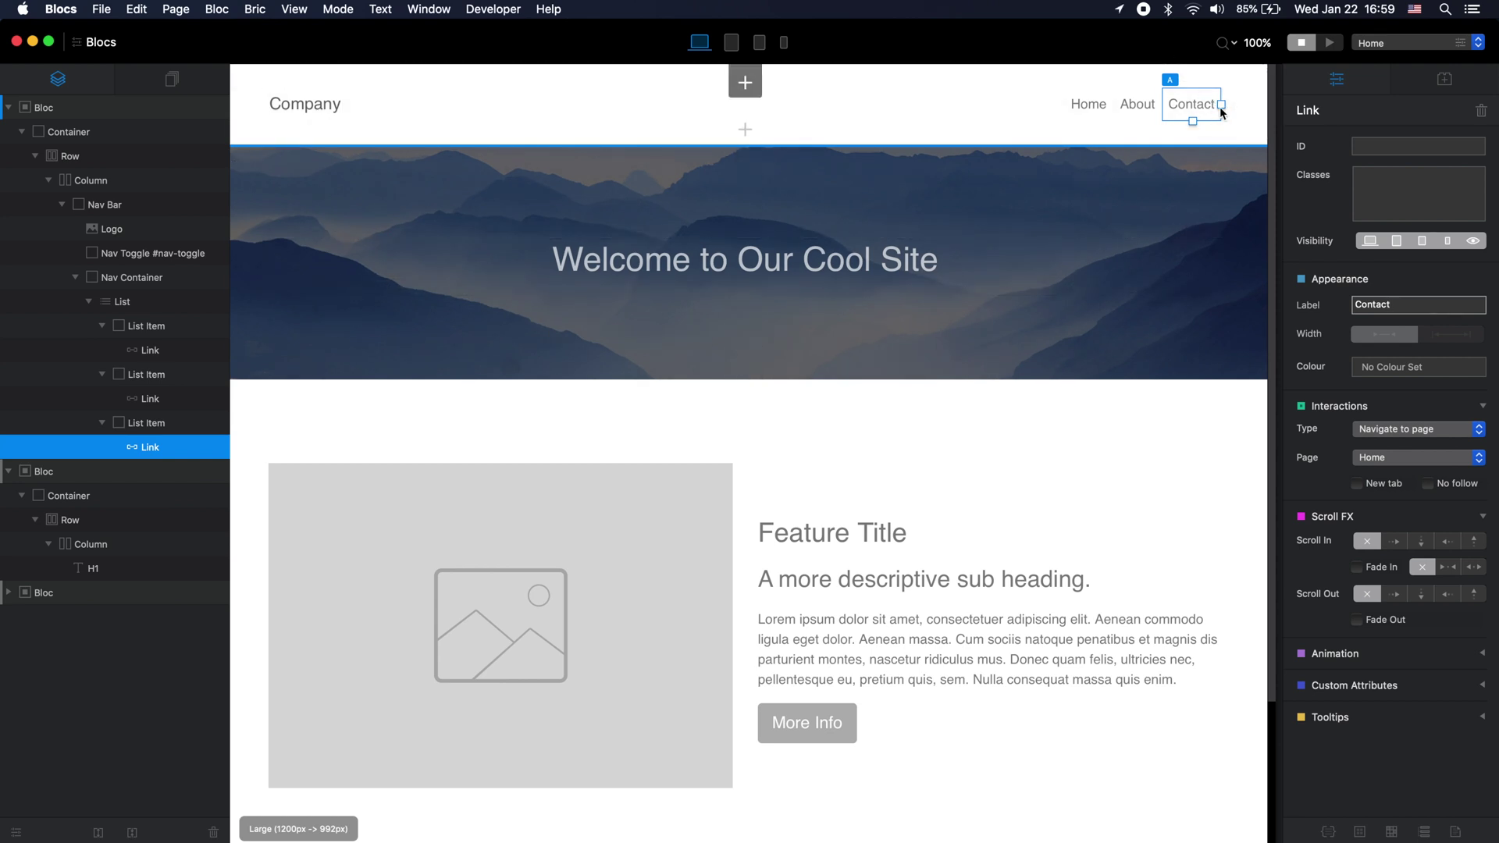
pyautogui.click(744, 129)
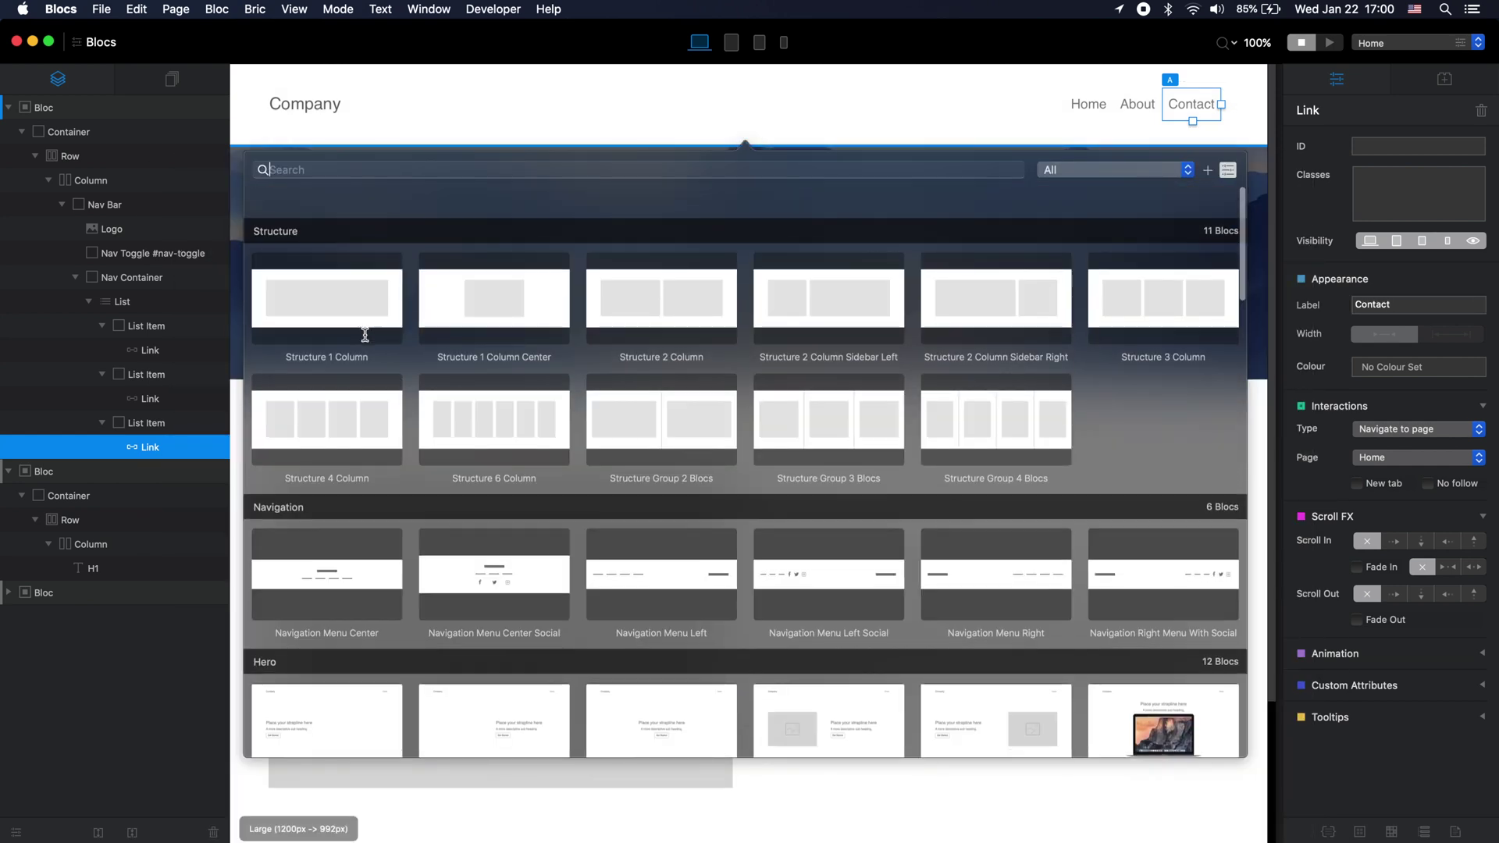
# Step: Add a one-column structure bloc under the navbar and unlink its column width at a narrower breakpoint
pyautogui.click(359, 328)
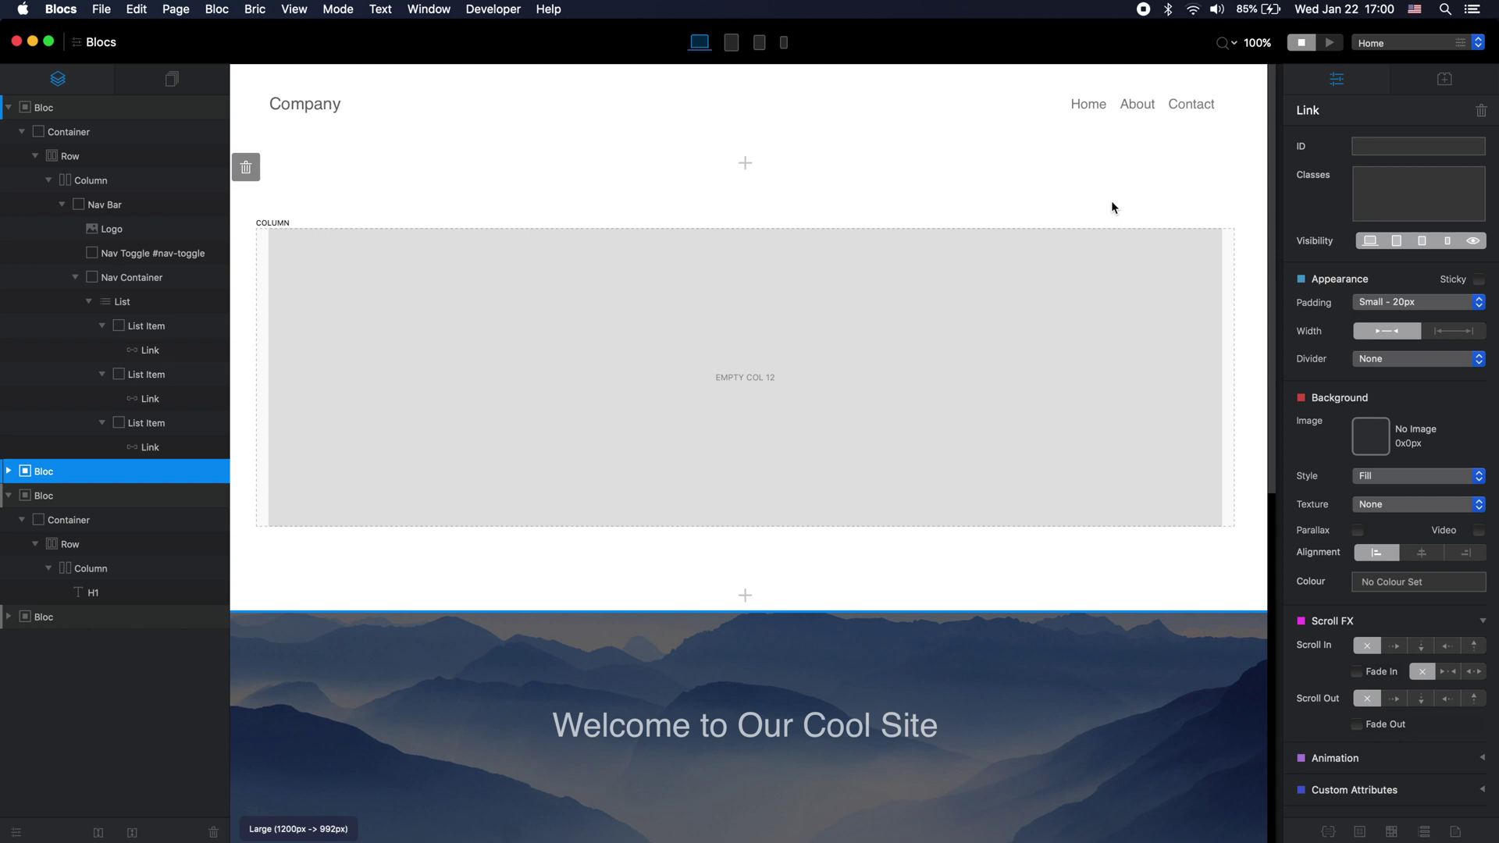
pyautogui.click(818, 311)
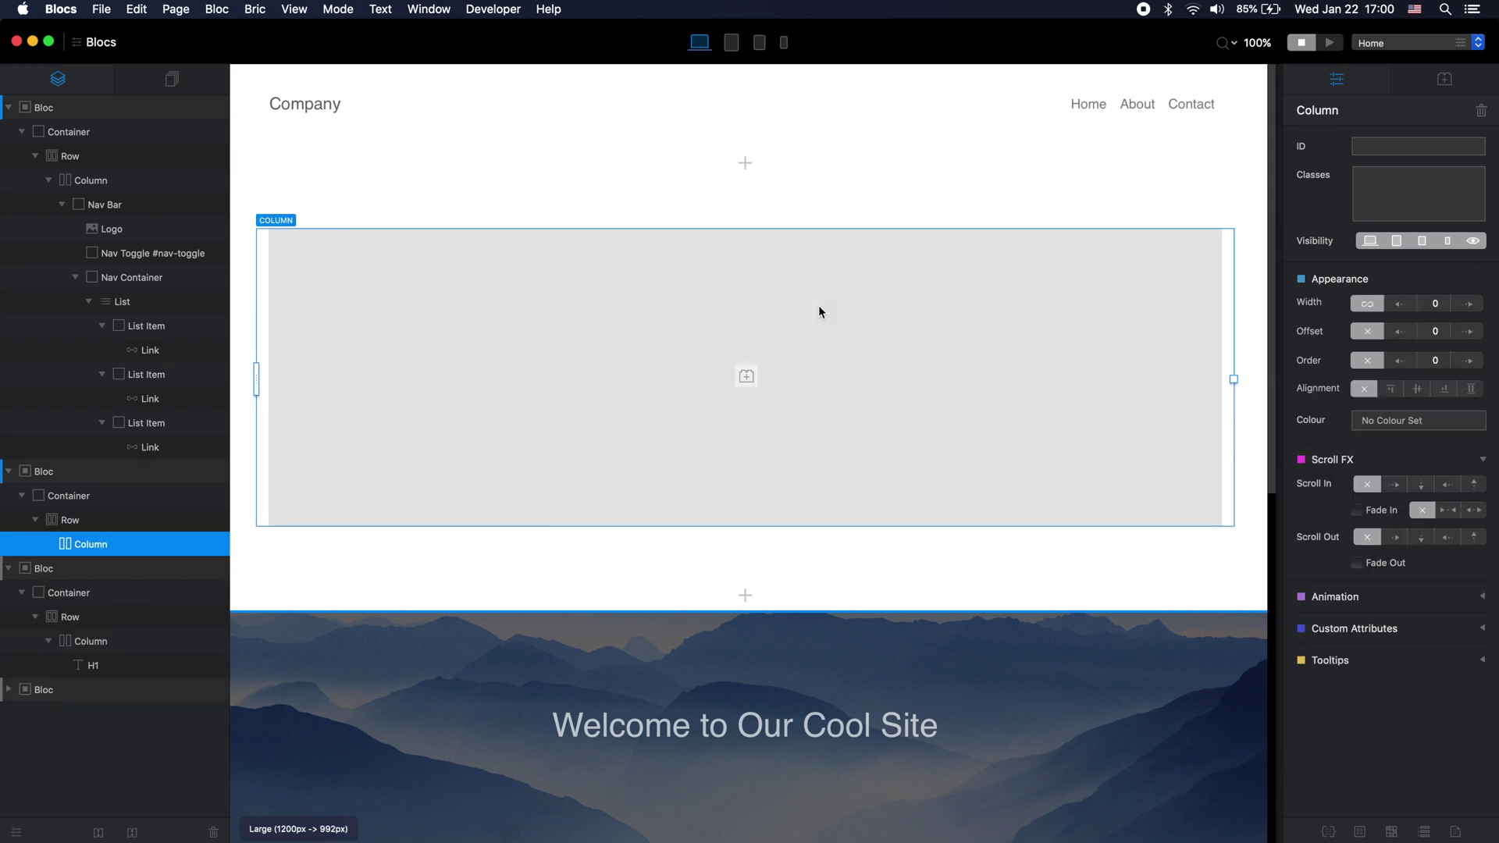
pyautogui.click(731, 43)
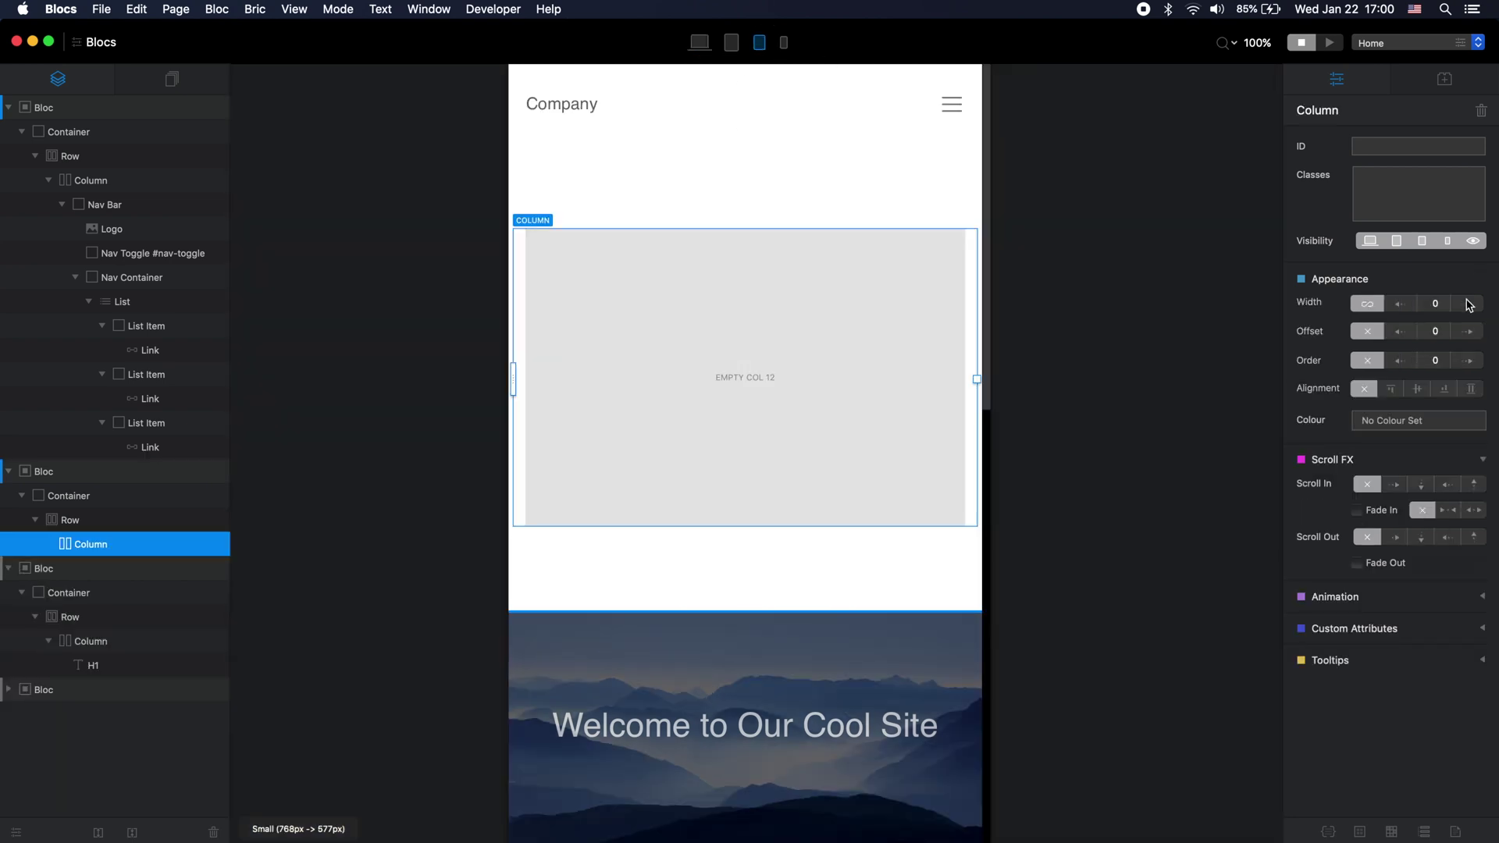
pyautogui.click(1367, 303)
pyautogui.click(1401, 304)
pyautogui.click(700, 42)
# Step: Insert an H5 'Content Link' heading, duplicate it, and duplicate the column into four columns
pyautogui.click(378, 375)
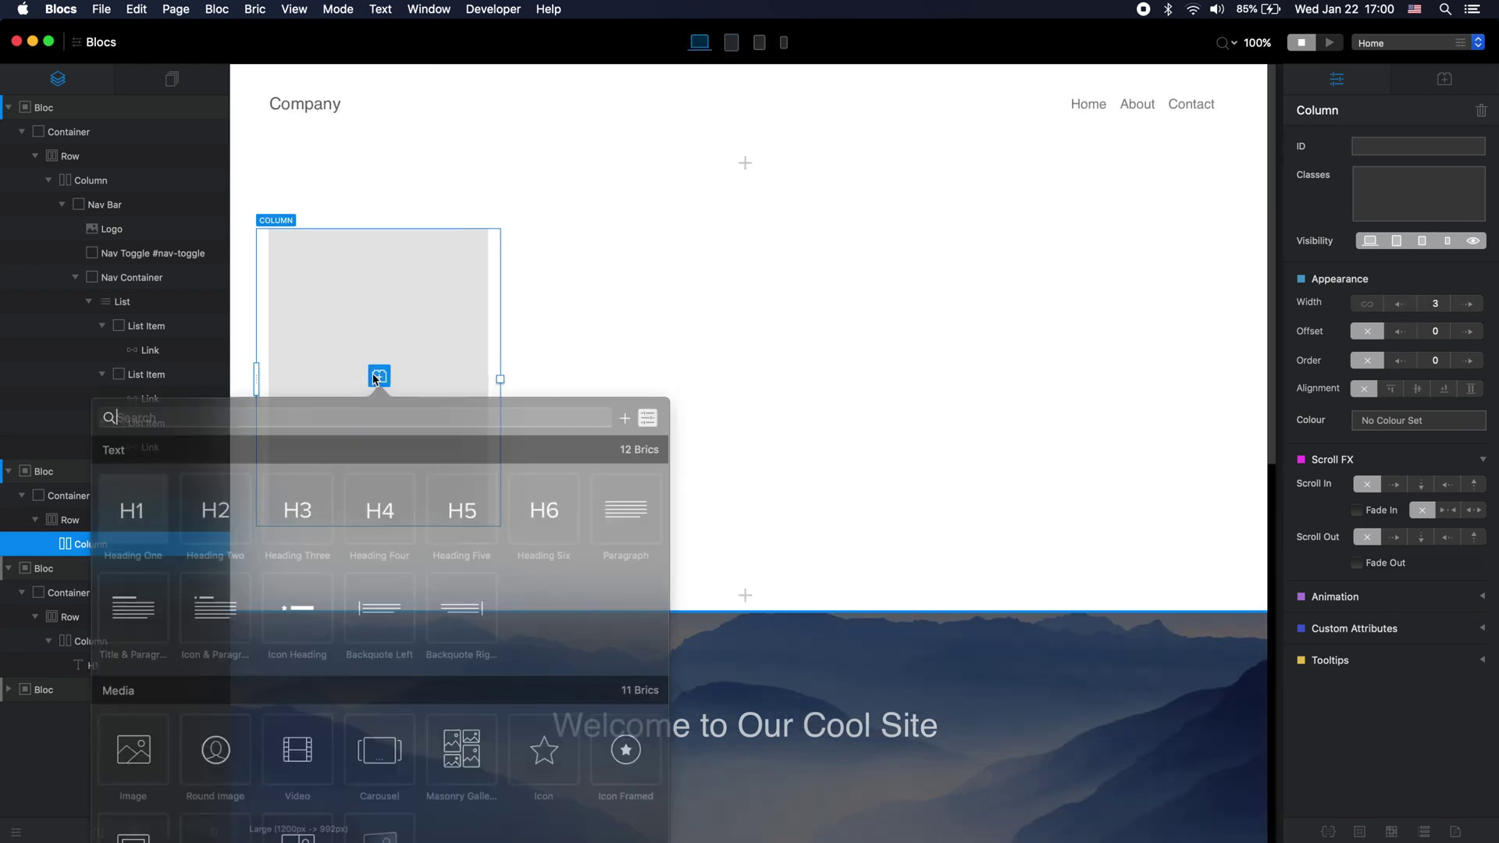
pyautogui.click(459, 508)
pyautogui.doubleClick(458, 242)
pyautogui.write('Content Link')
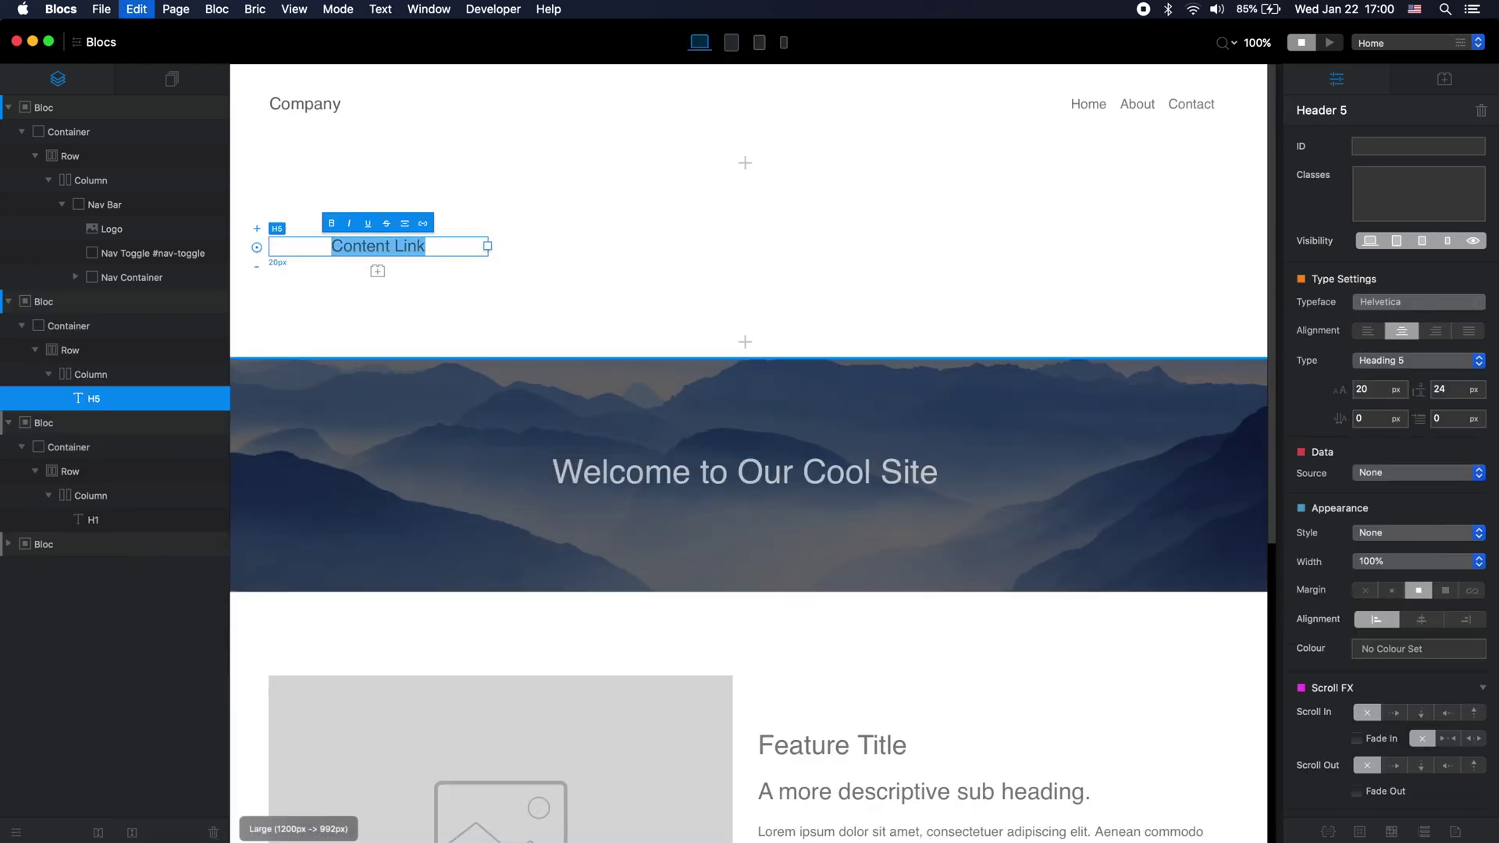
pyautogui.click(1395, 591)
pyautogui.press('super+d')
pyautogui.press('super+d')
pyautogui.press('super+d')
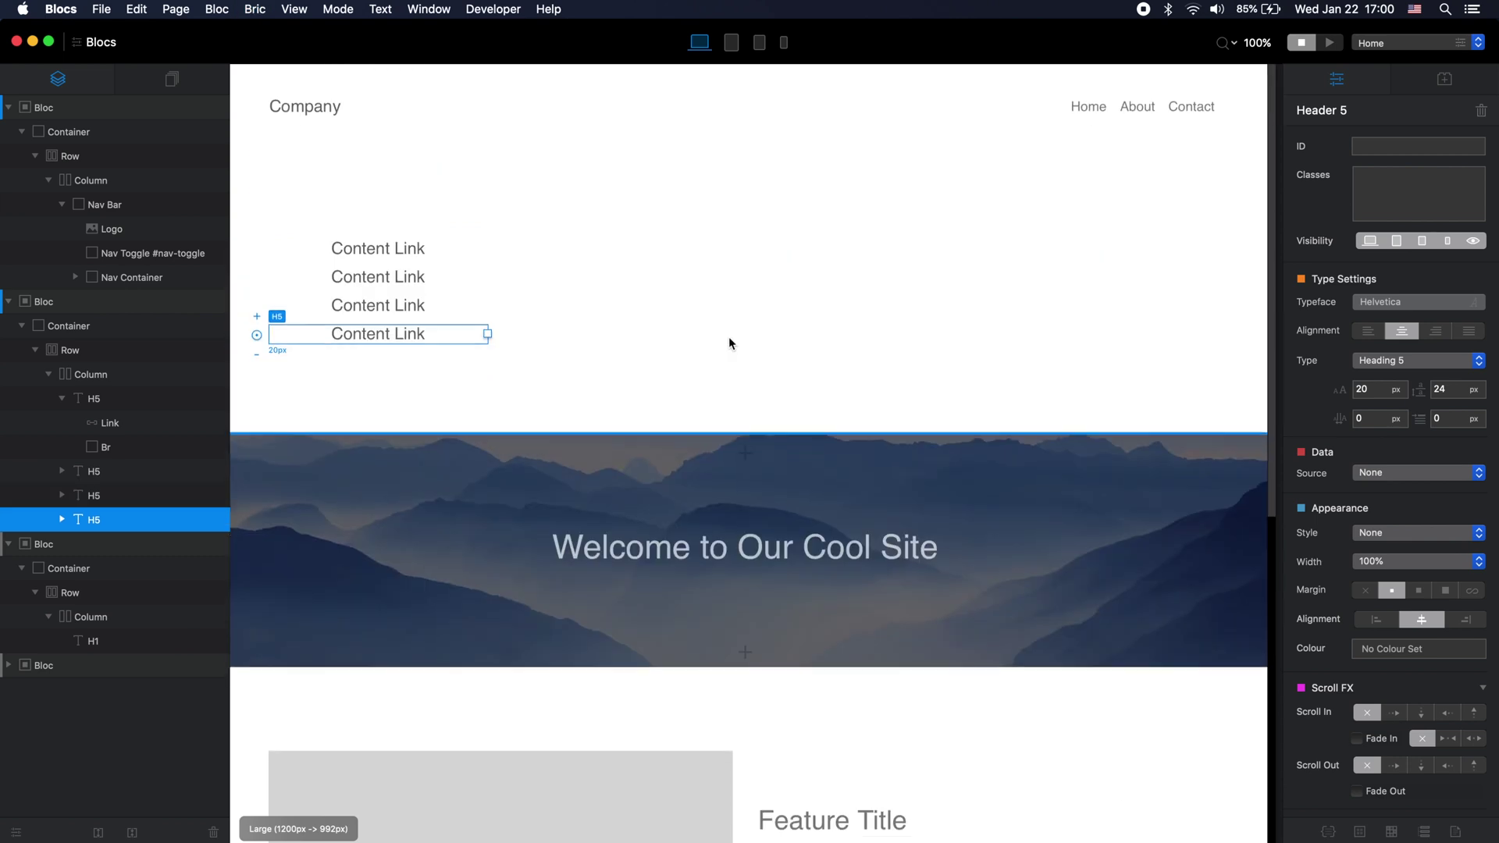
pyautogui.click(489, 268)
pyautogui.press('super+d')
pyautogui.press('super+d')
pyautogui.press('super+d')
# Step: Set the new bloc's padding to Medium - 50px
pyautogui.click(1215, 317)
pyautogui.click(1417, 302)
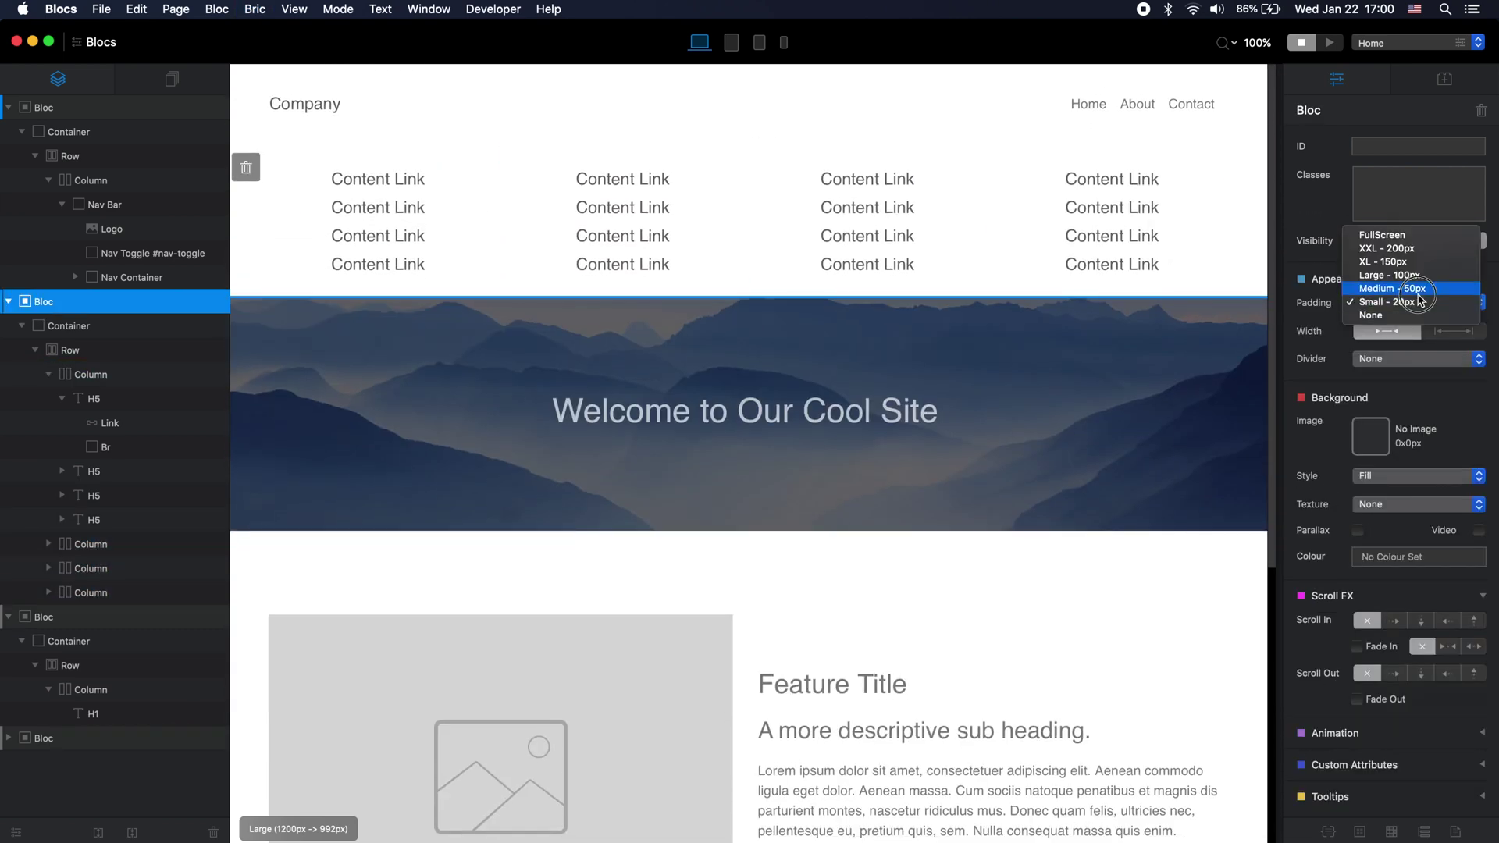
pyautogui.click(1397, 324)
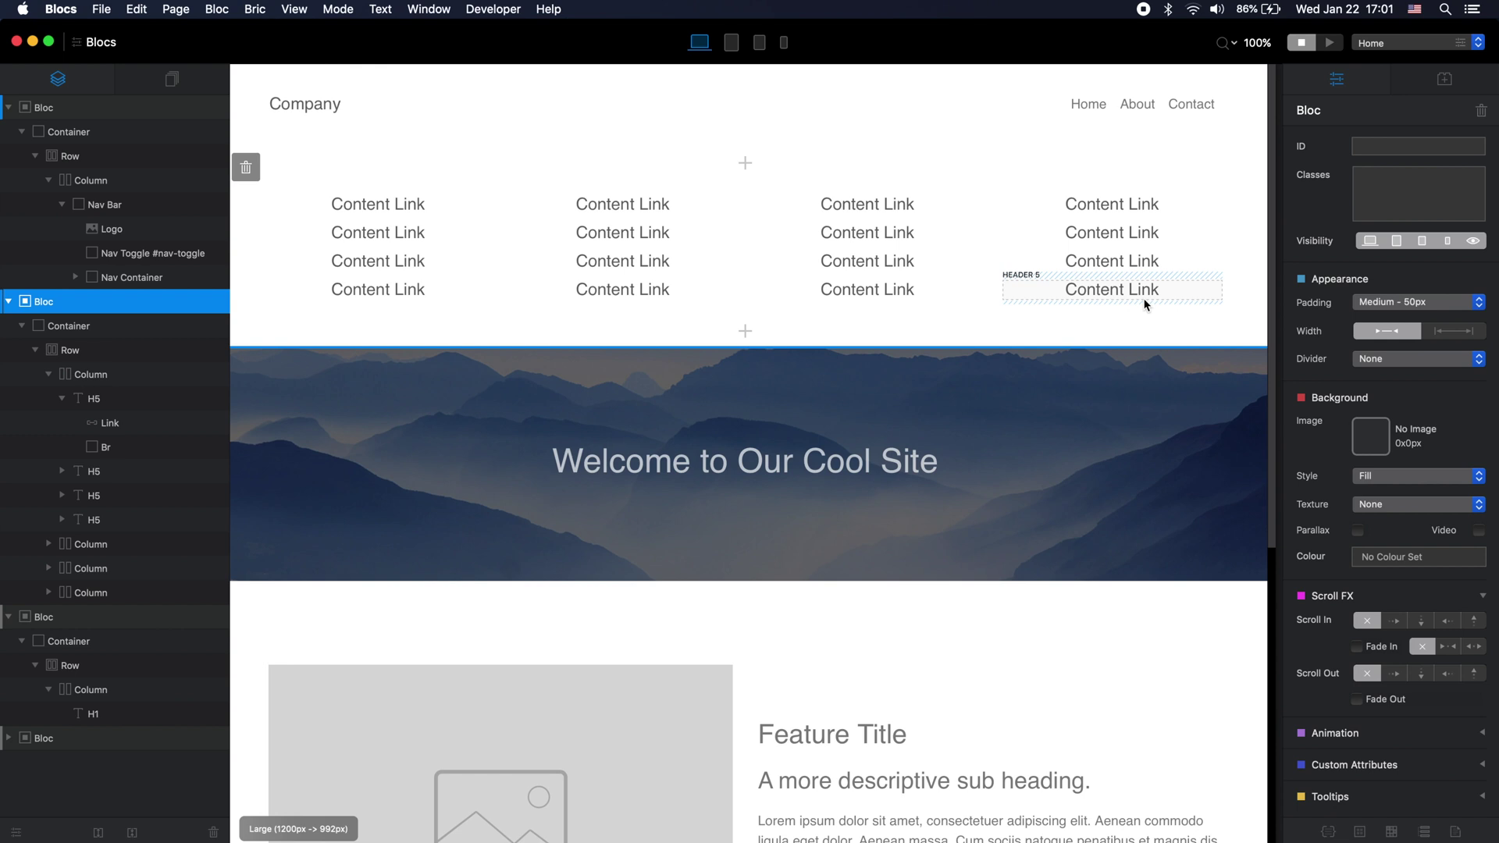
pyautogui.click(1201, 199)
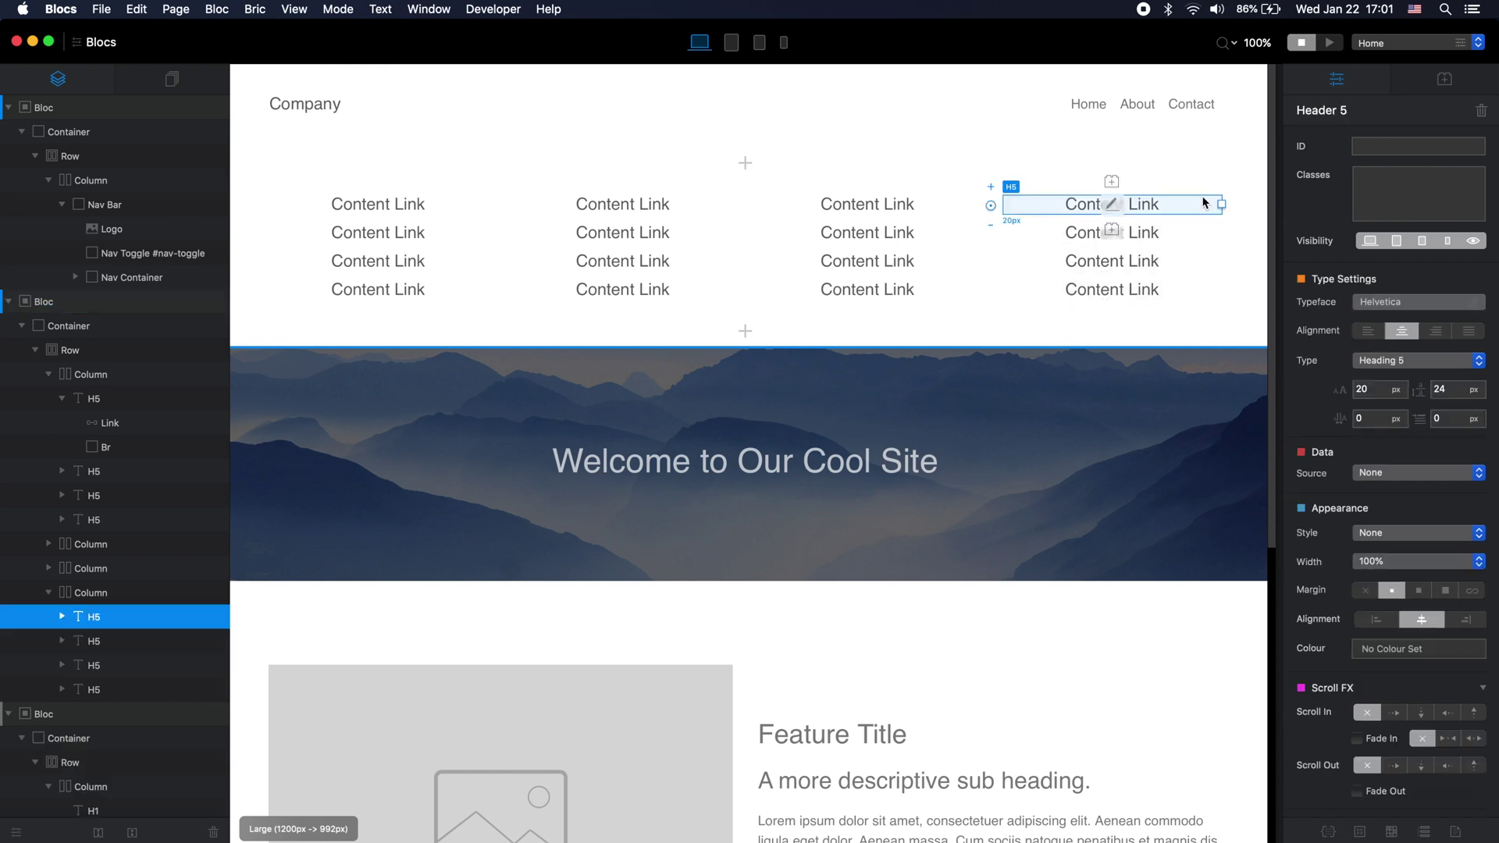
# Step: Delete column four's headings, insert a Follow Links bric found by searching 'follow', and make the icons round
pyautogui.scroll(-1, 1202, 203)
pyautogui.press('Delete')
pyautogui.press('Delete')
pyautogui.press('Delete')
pyautogui.press('Delete')
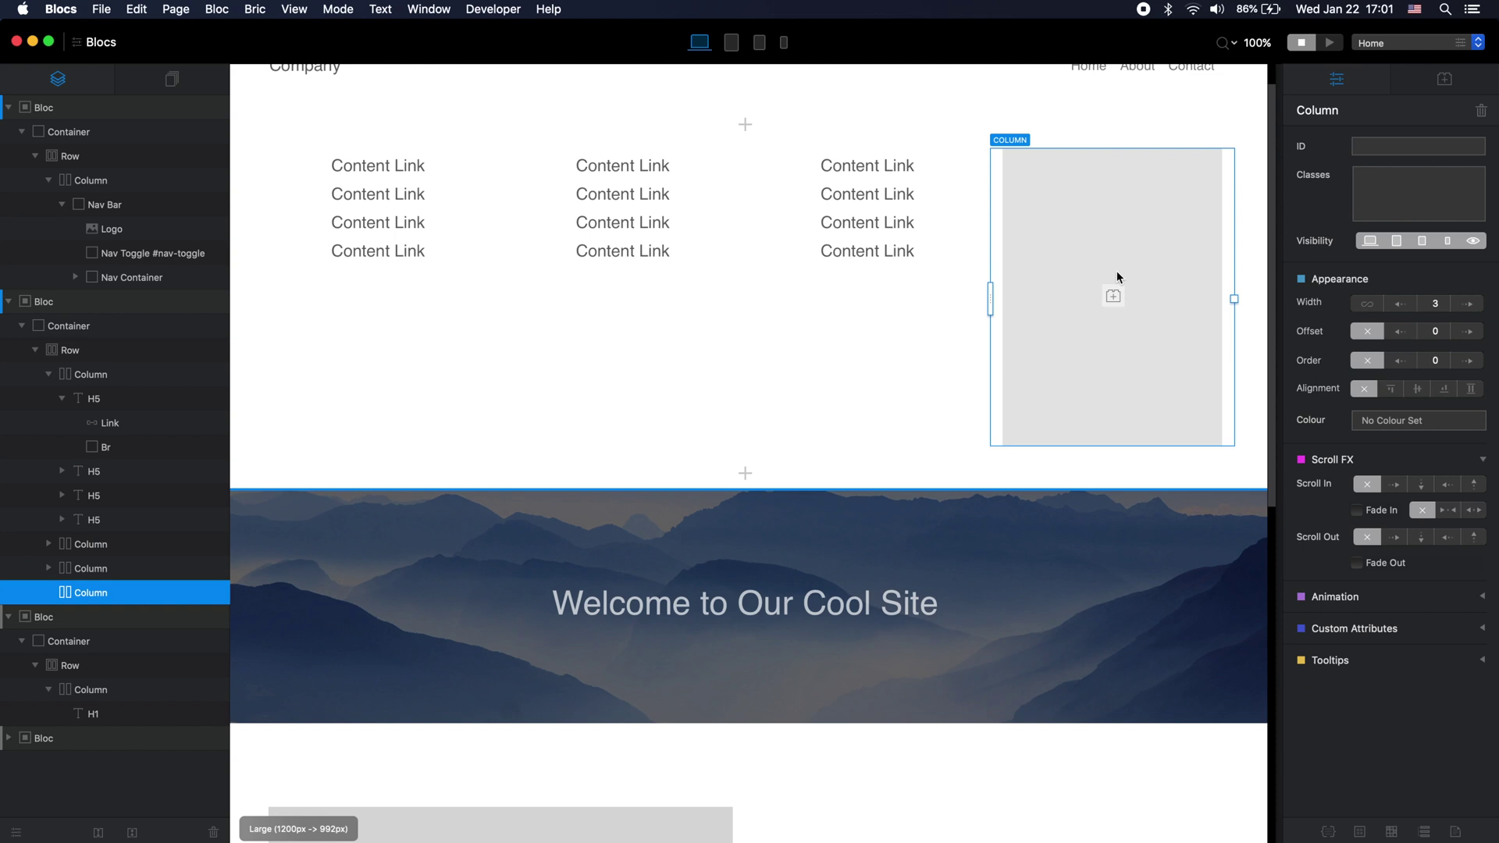
pyautogui.click(1113, 296)
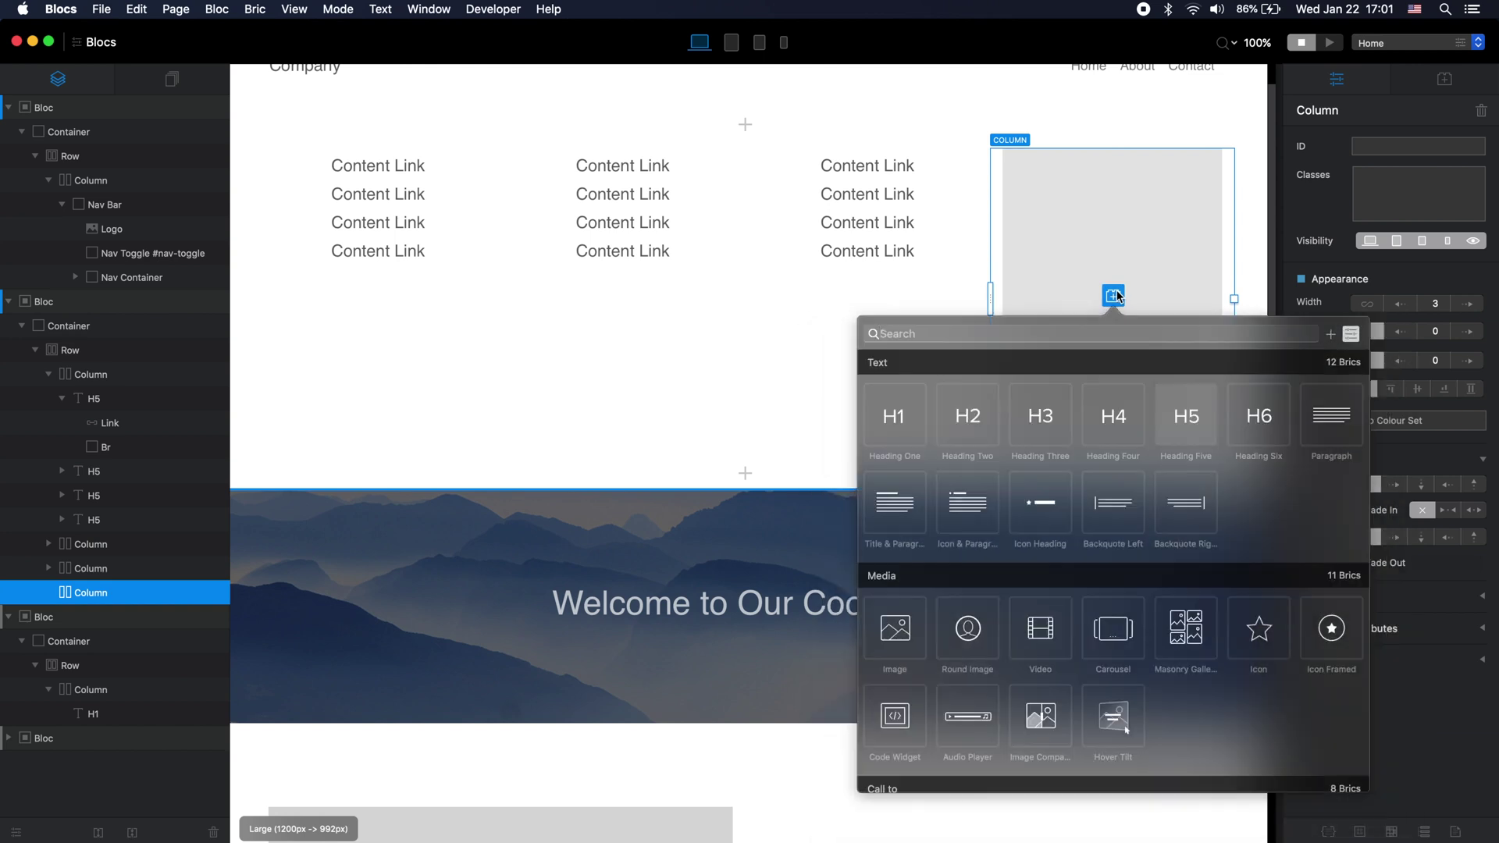
pyautogui.write('follow')
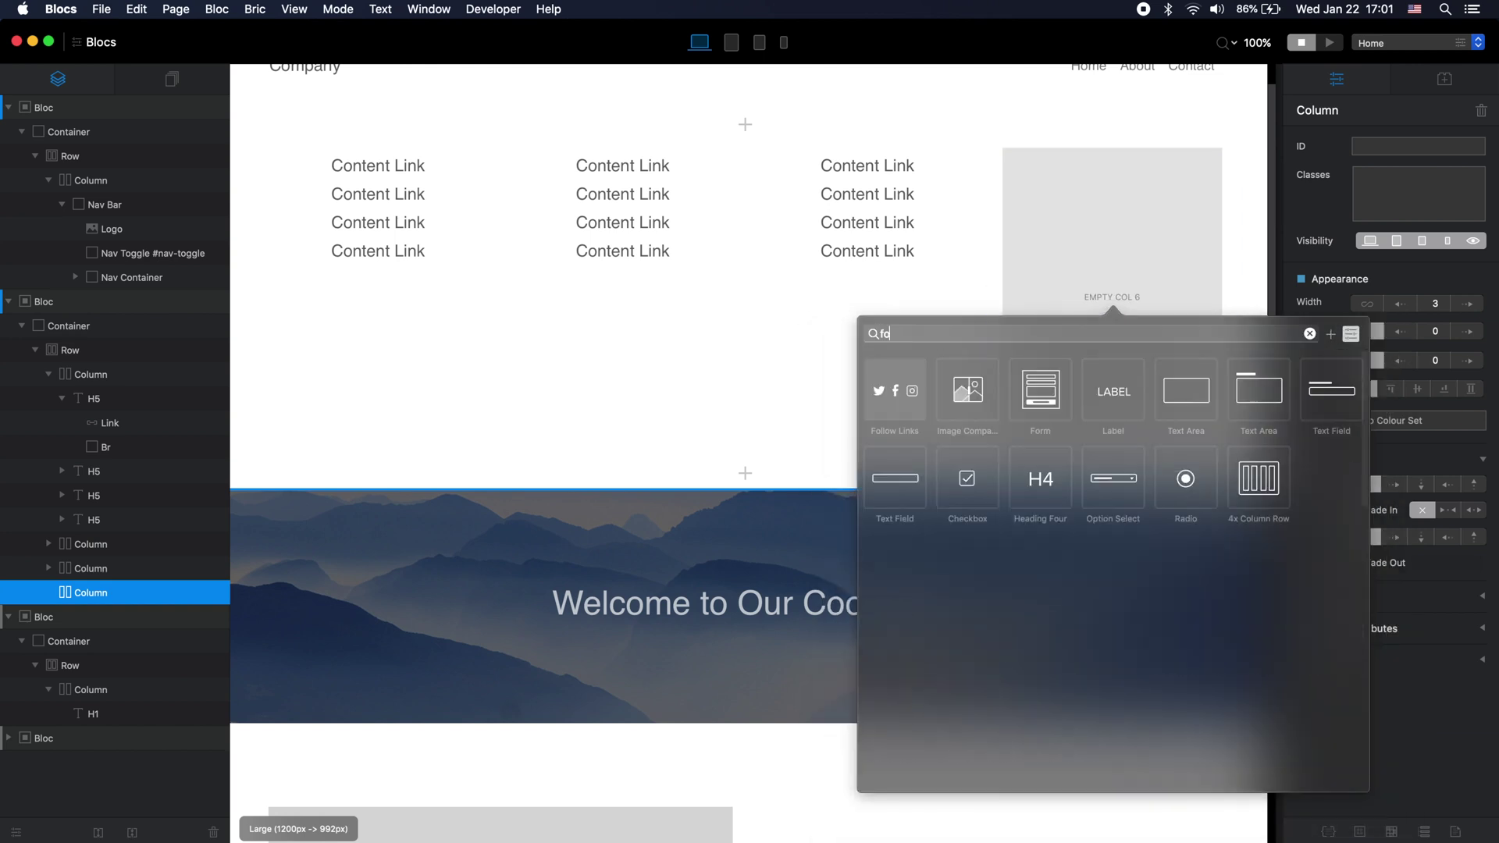
pyautogui.click(894, 401)
pyautogui.click(1426, 312)
pyautogui.click(1405, 322)
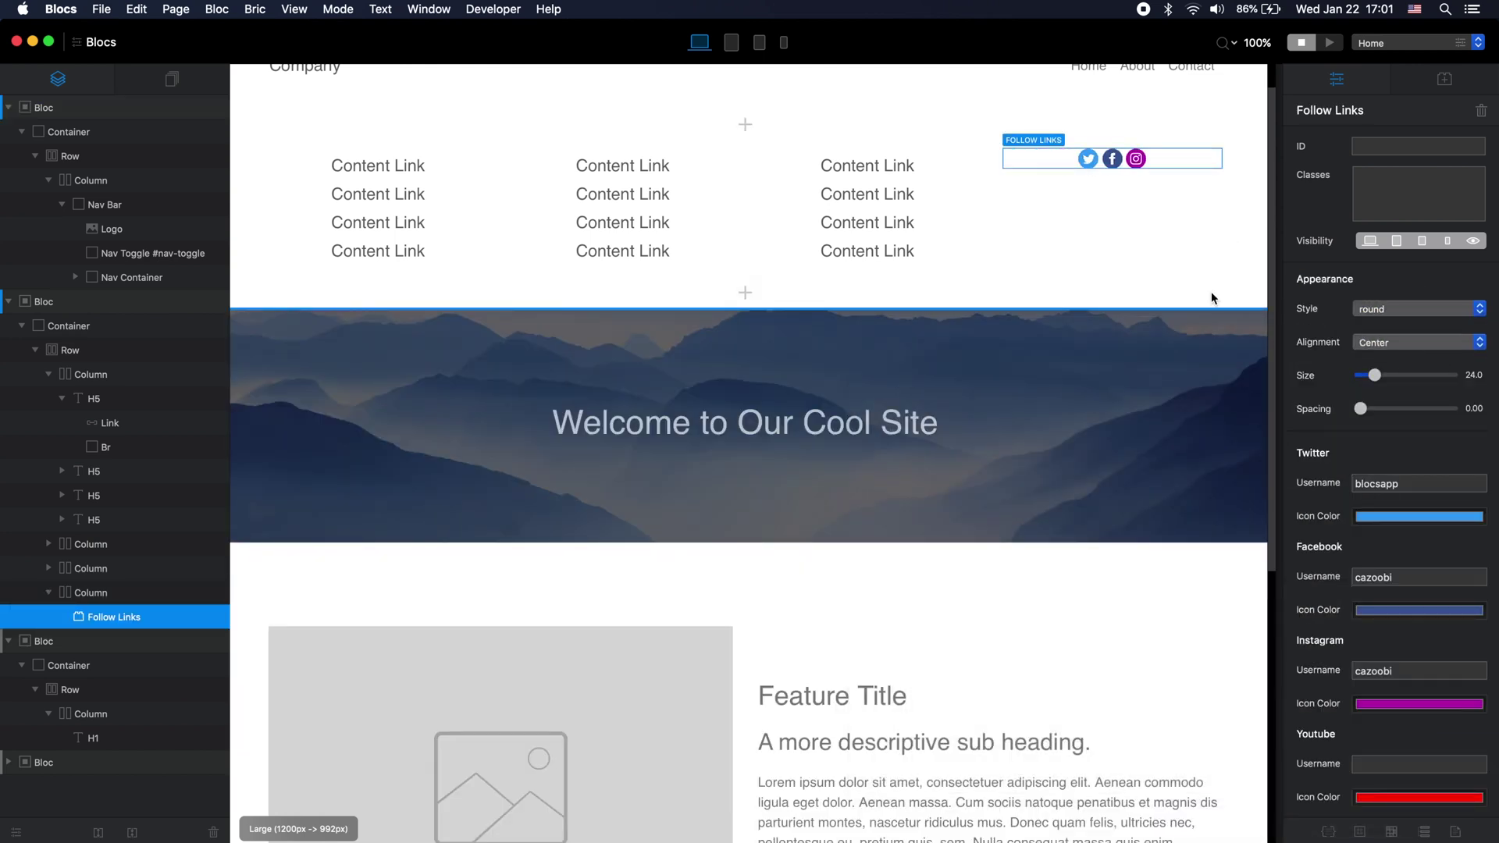
pyautogui.scroll(1, 1192, 297)
pyautogui.click(1192, 298)
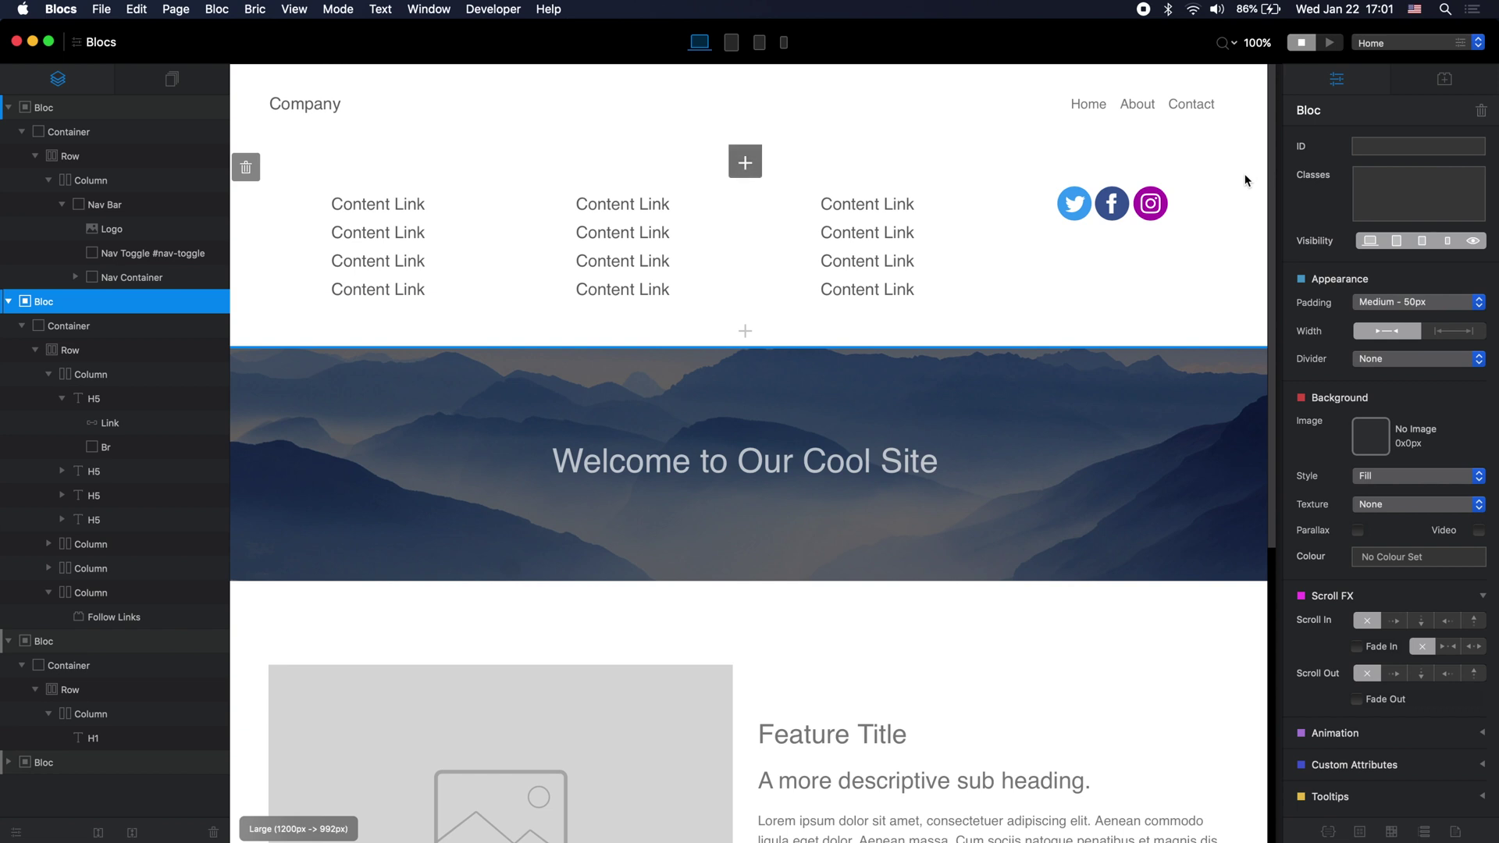
# Step: Hide the links-and-icons bloc at the large breakpoint and preview the page to confirm it's gone
pyautogui.click(1476, 242)
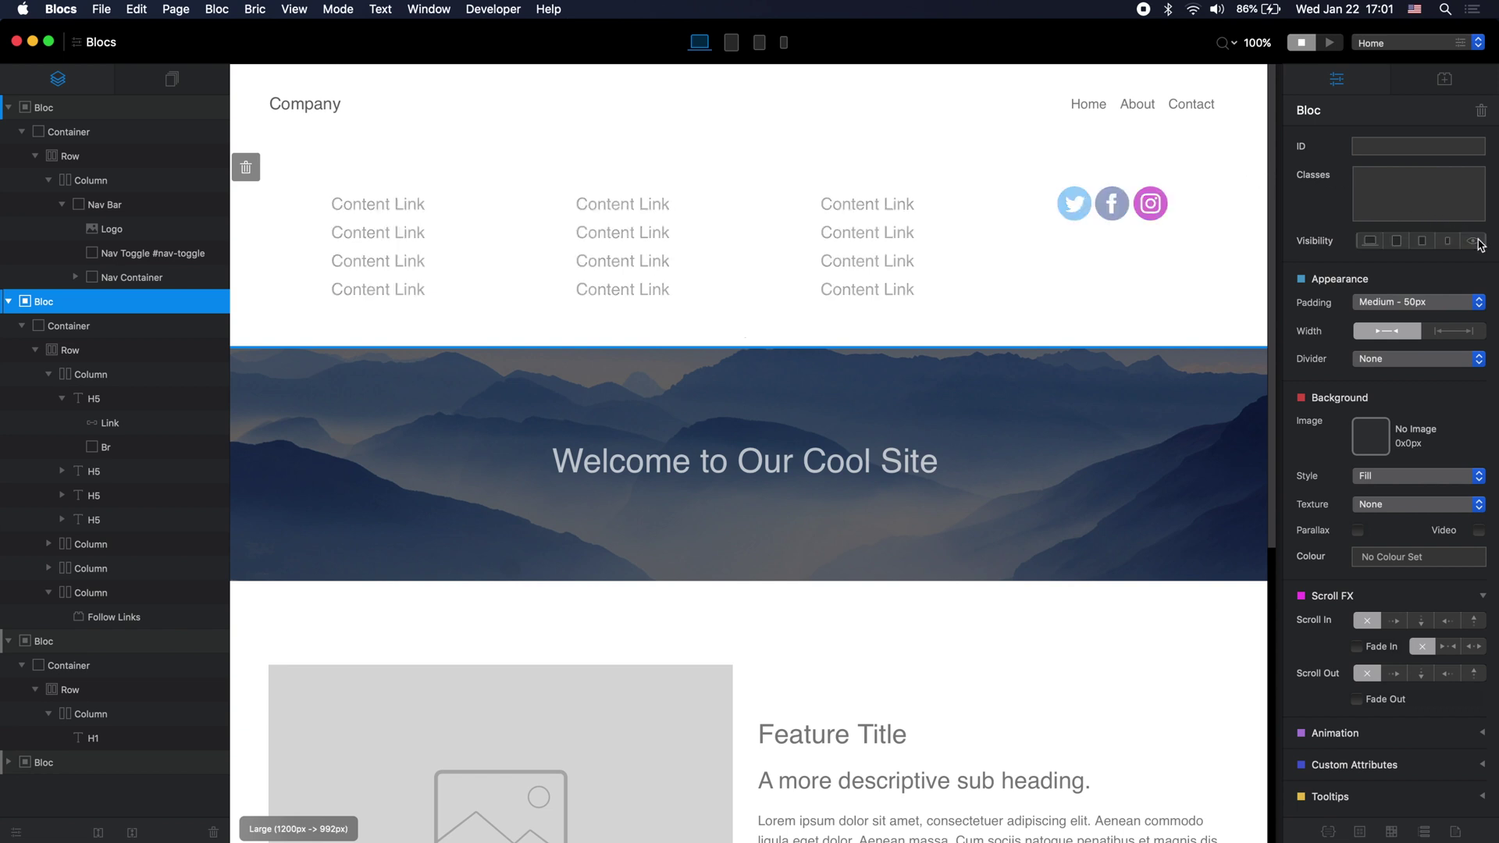
pyautogui.click(1330, 43)
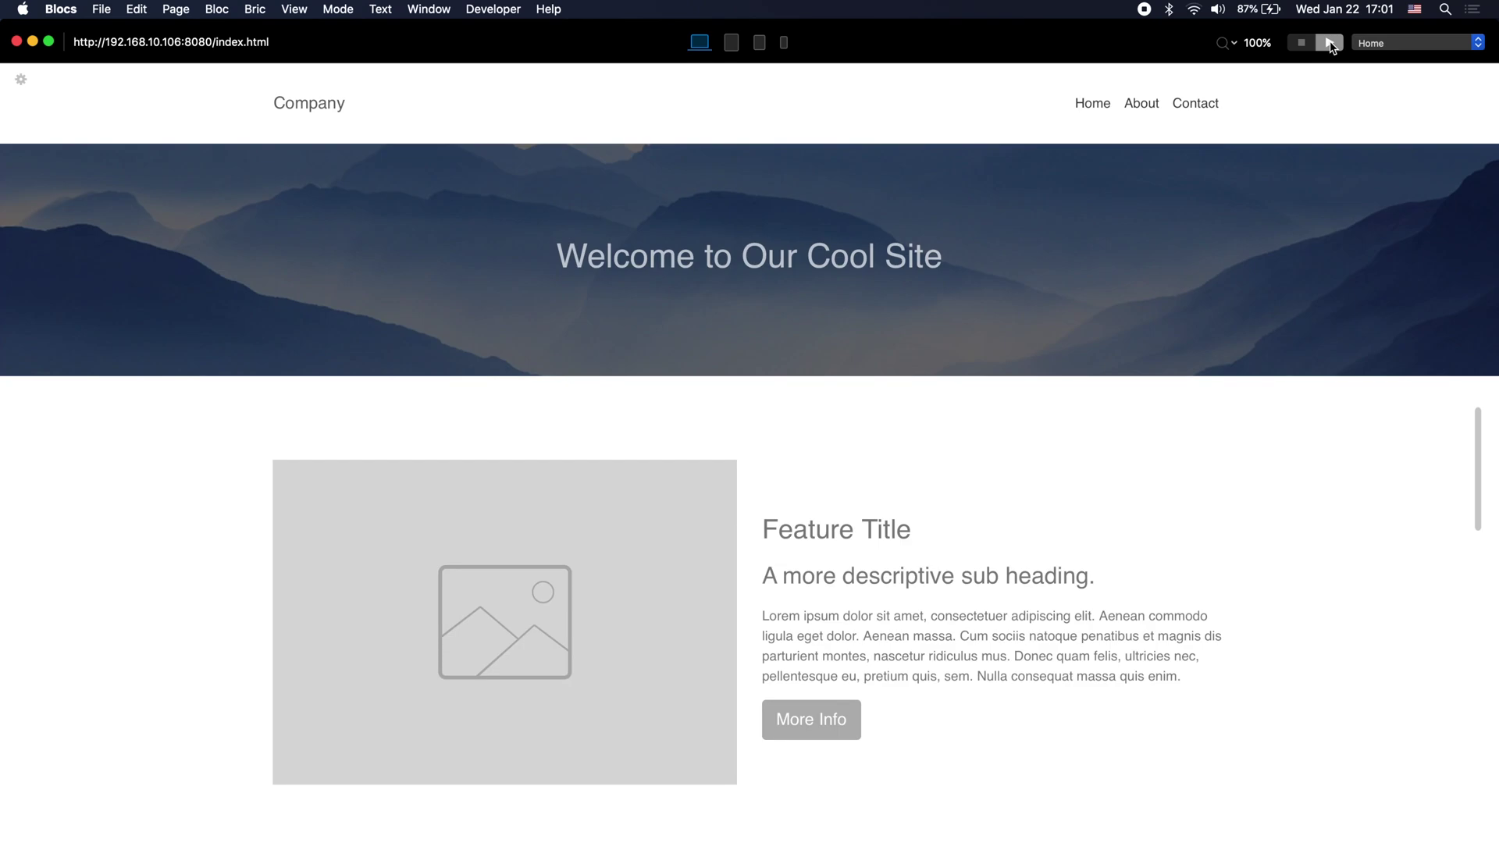
pyautogui.click(1302, 43)
pyautogui.click(1088, 104)
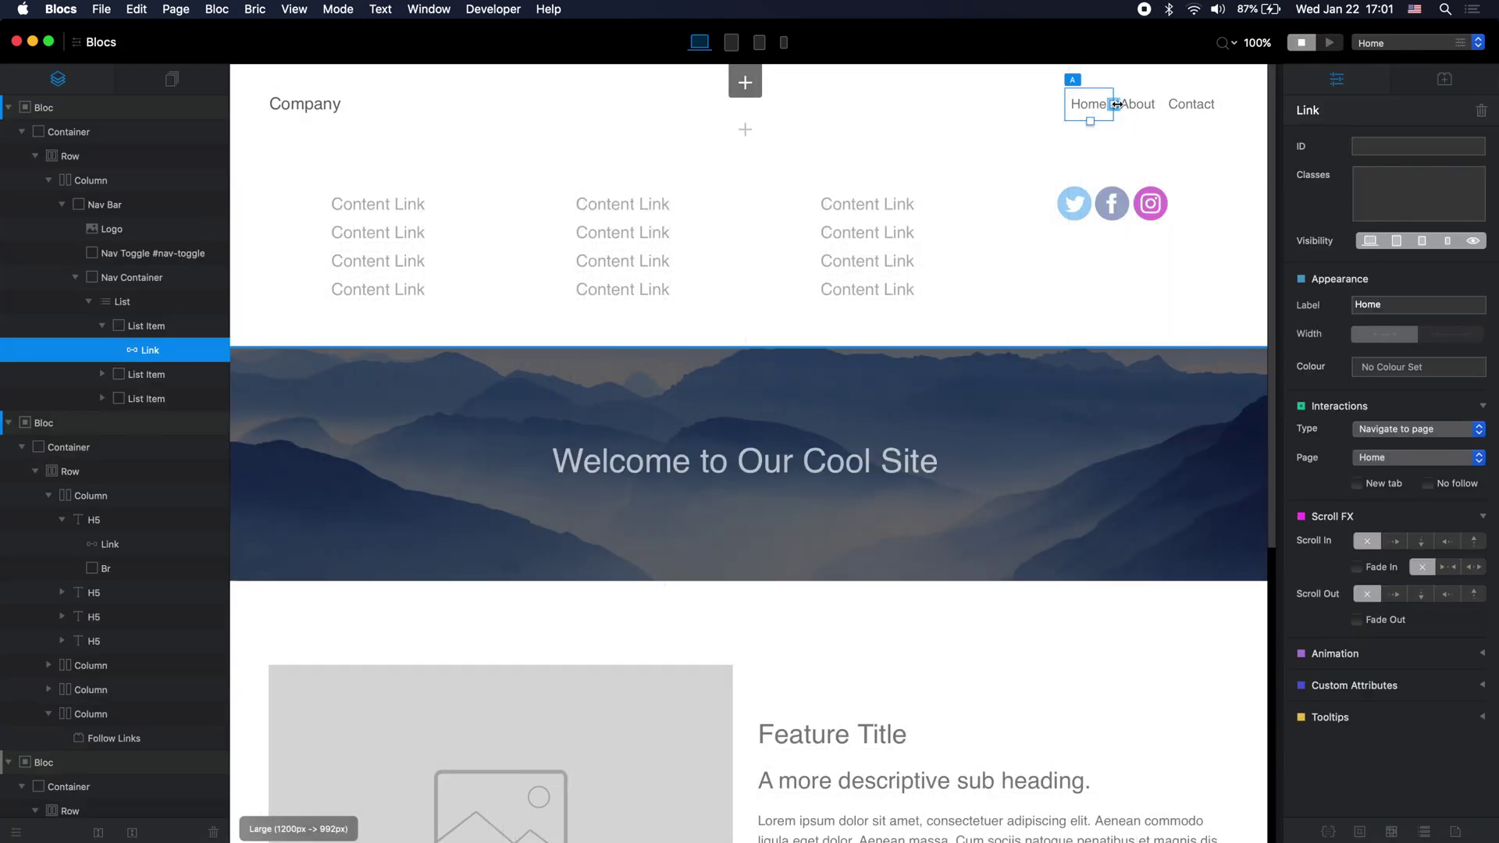
# Step: Turn off Include Navigation and turn on Include Content Area for the Nav Bar
pyautogui.click(1140, 104)
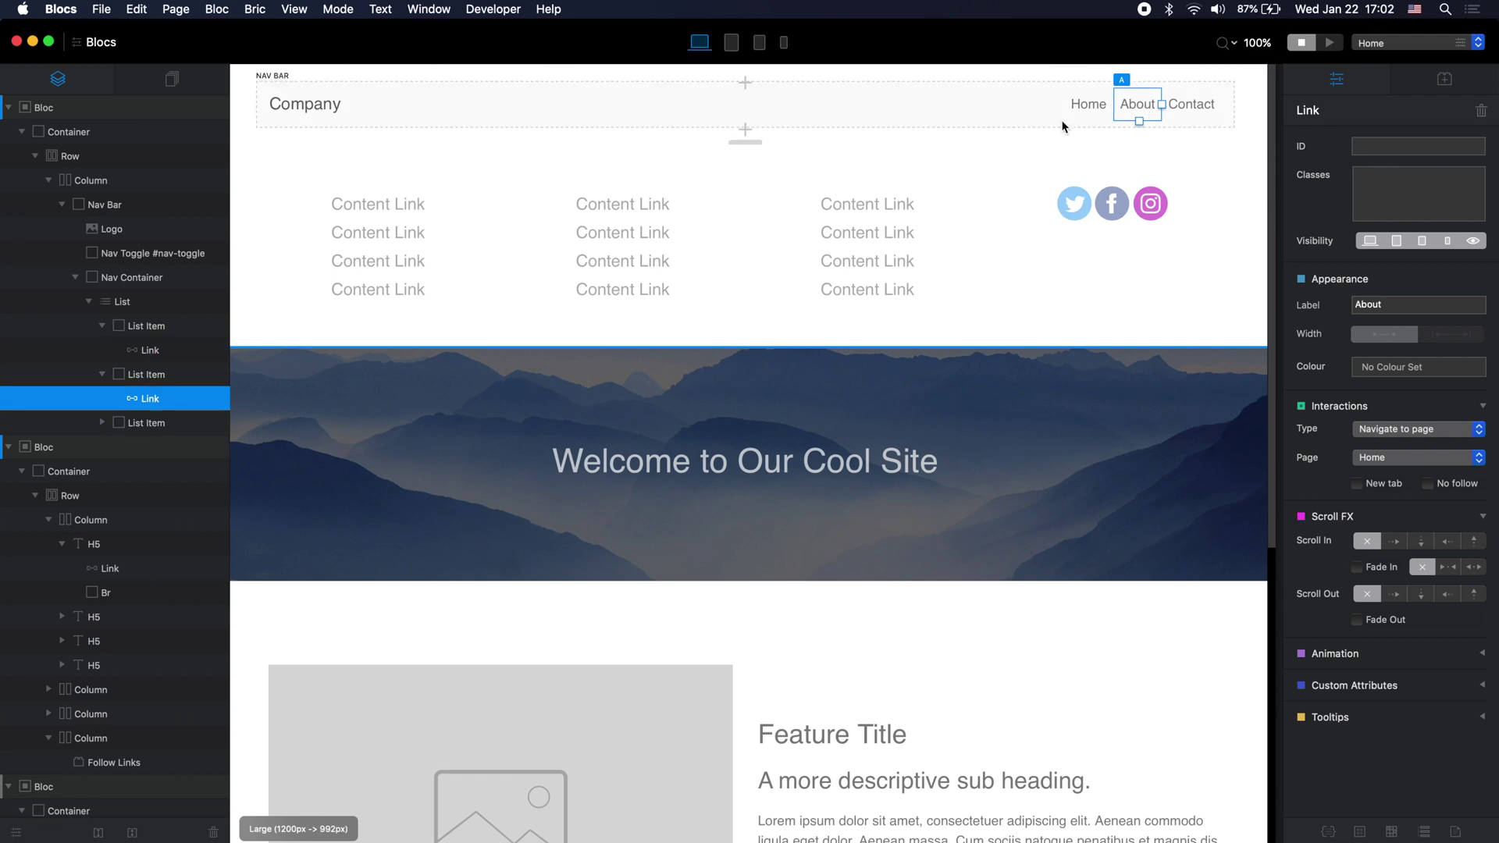
pyautogui.click(980, 111)
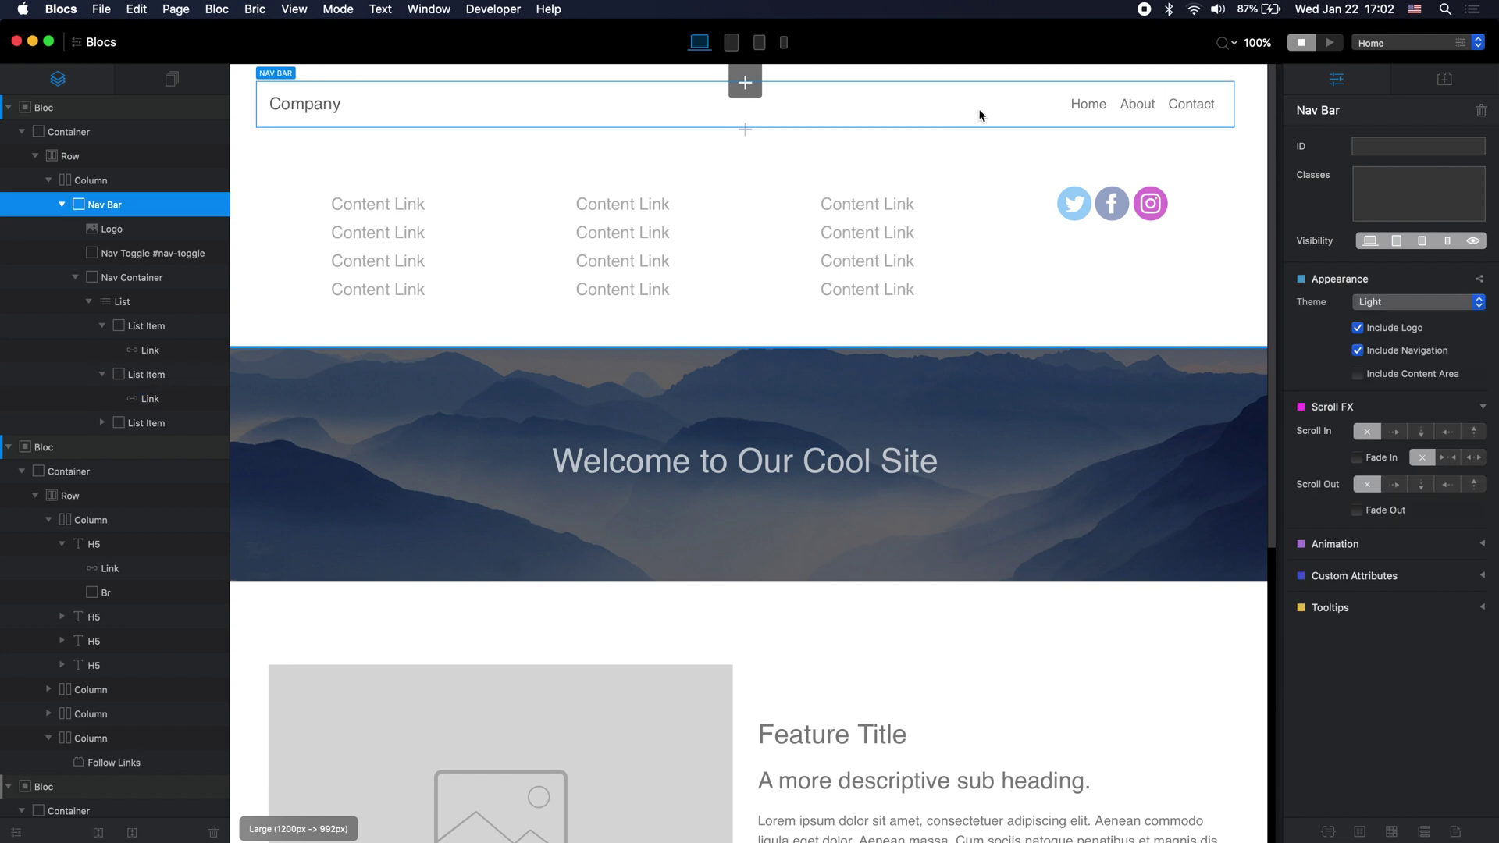
pyautogui.click(1359, 351)
pyautogui.click(1357, 374)
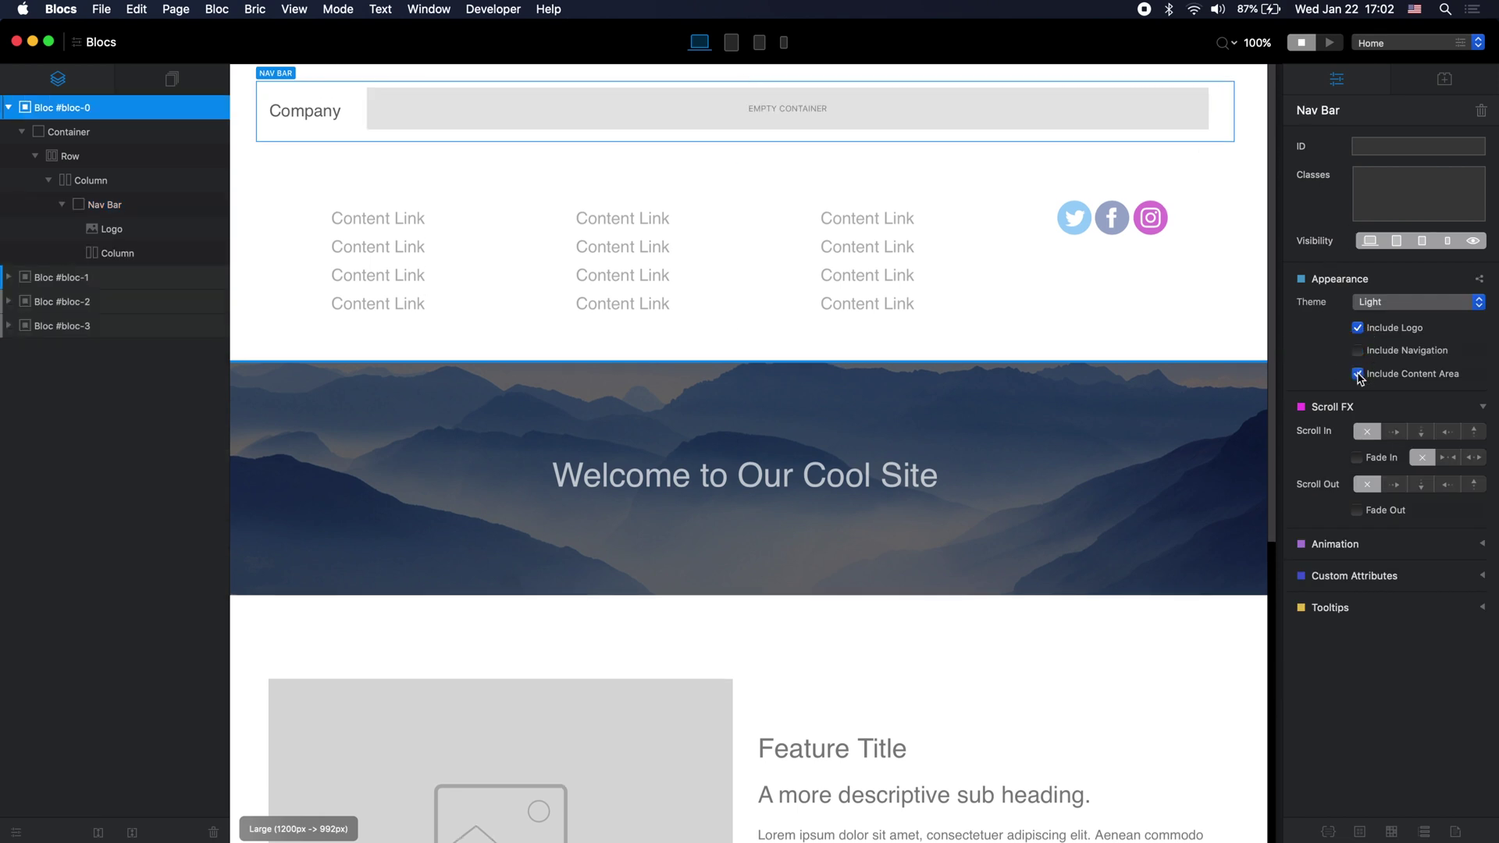
pyautogui.click(803, 121)
pyautogui.click(789, 112)
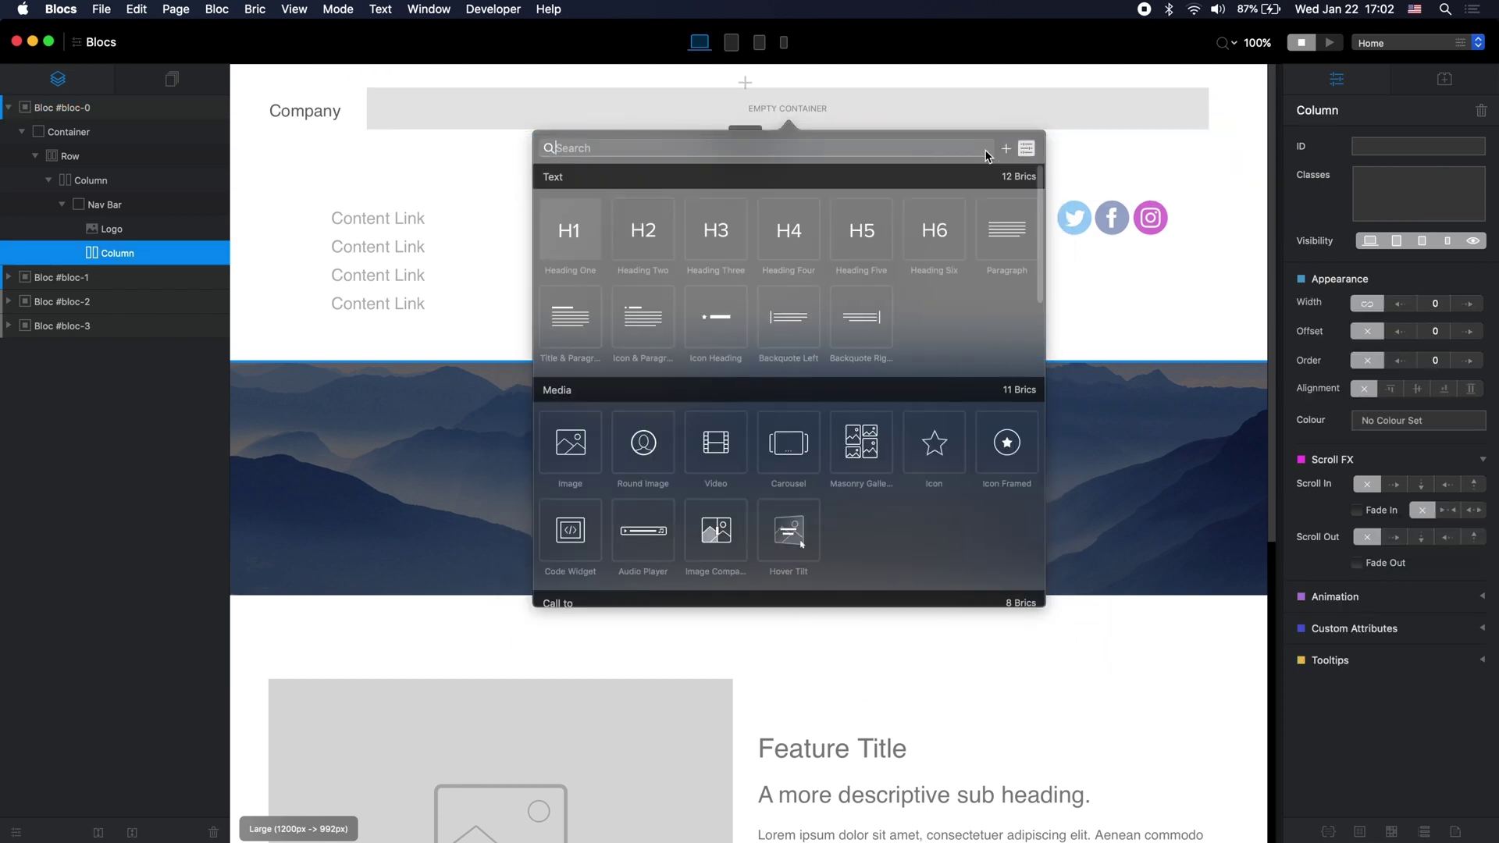
# Step: Insert an Icon bric into the nav bar column and align it to the right
pyautogui.click(936, 427)
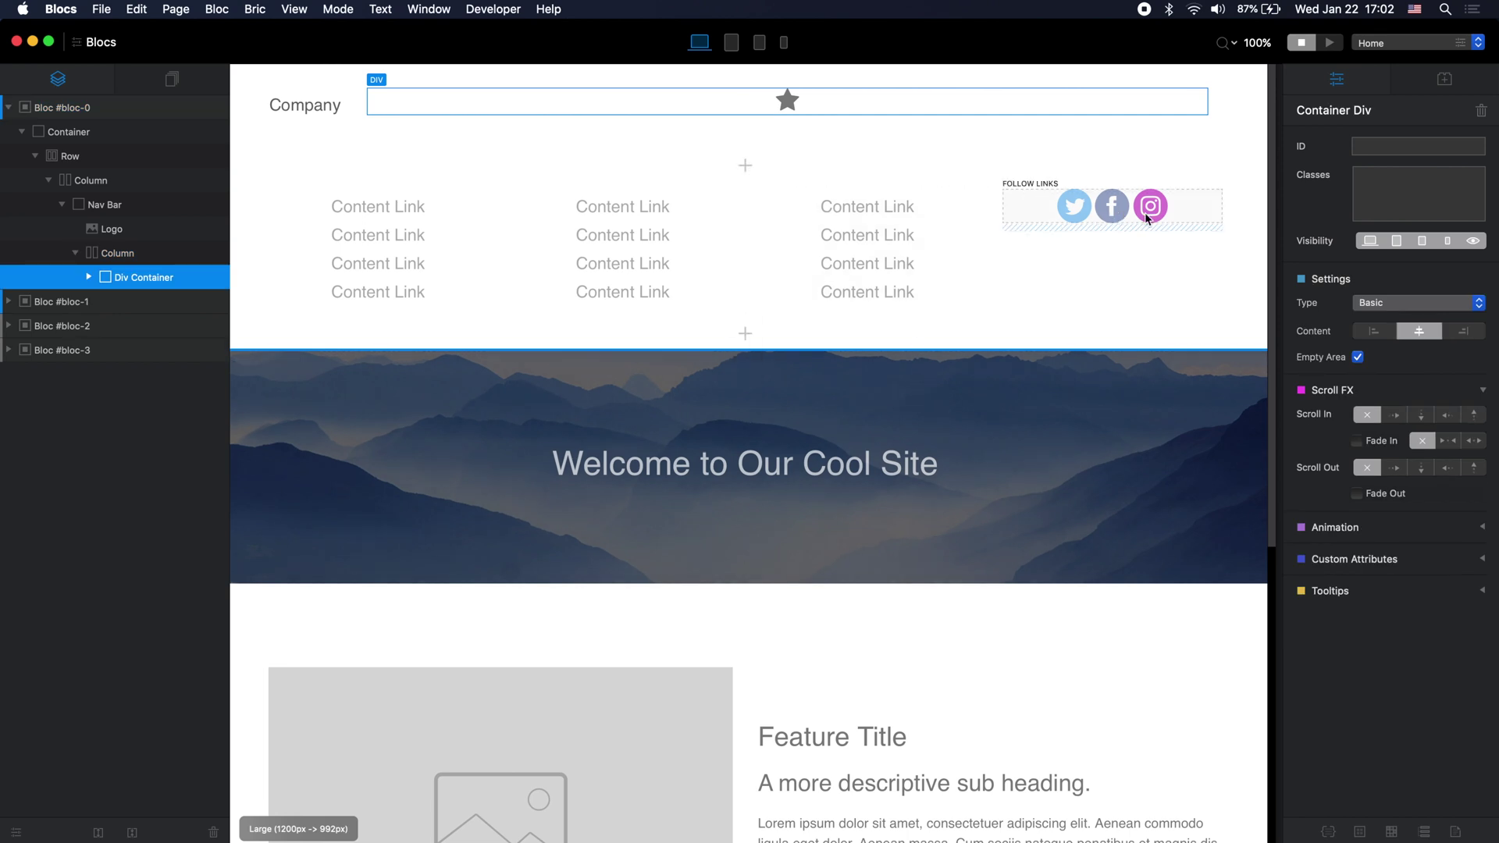
pyautogui.click(1464, 332)
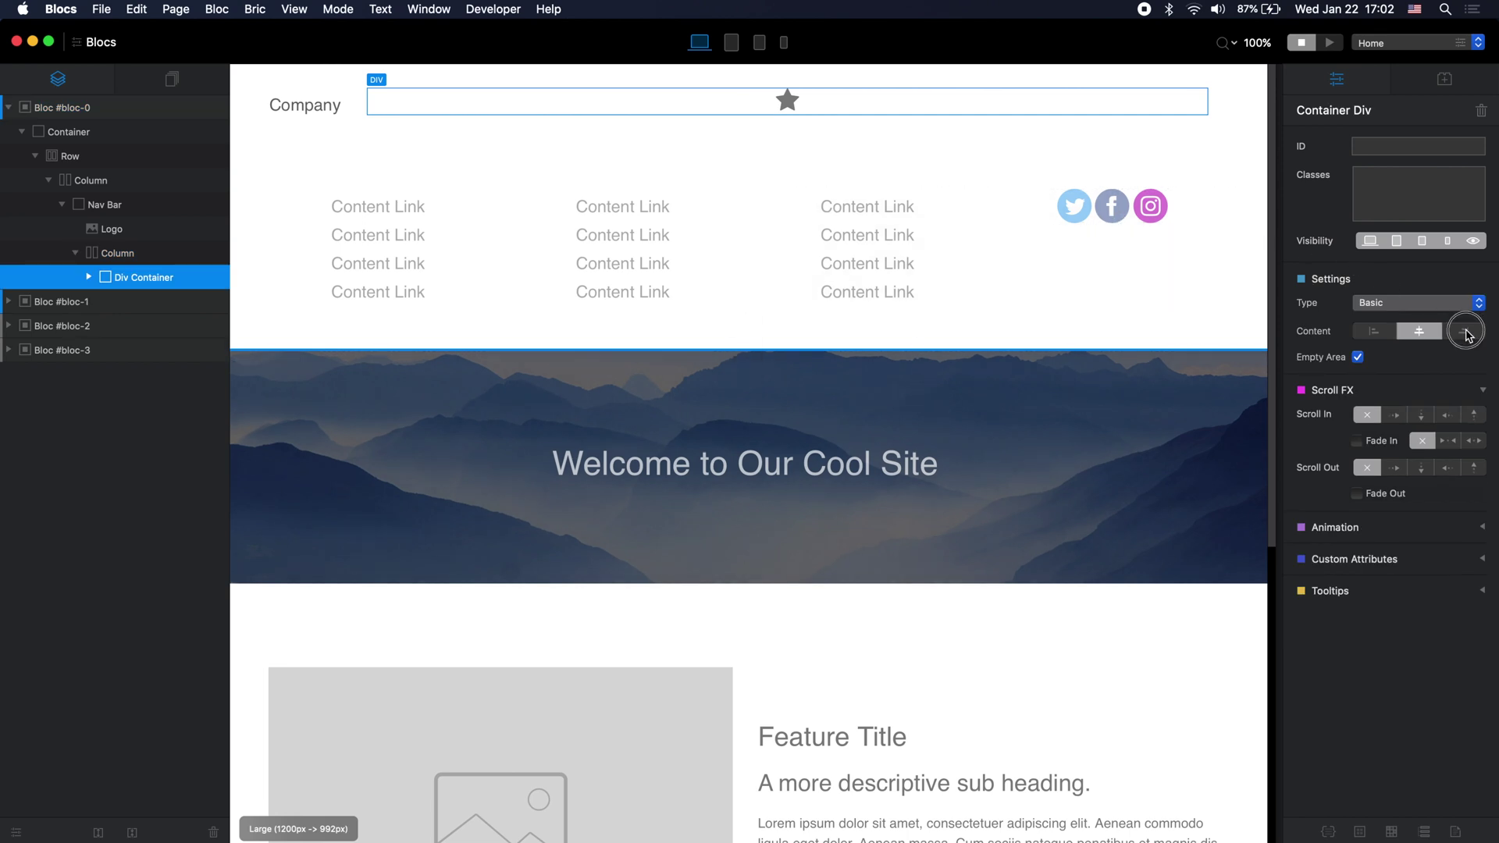
pyautogui.click(1197, 100)
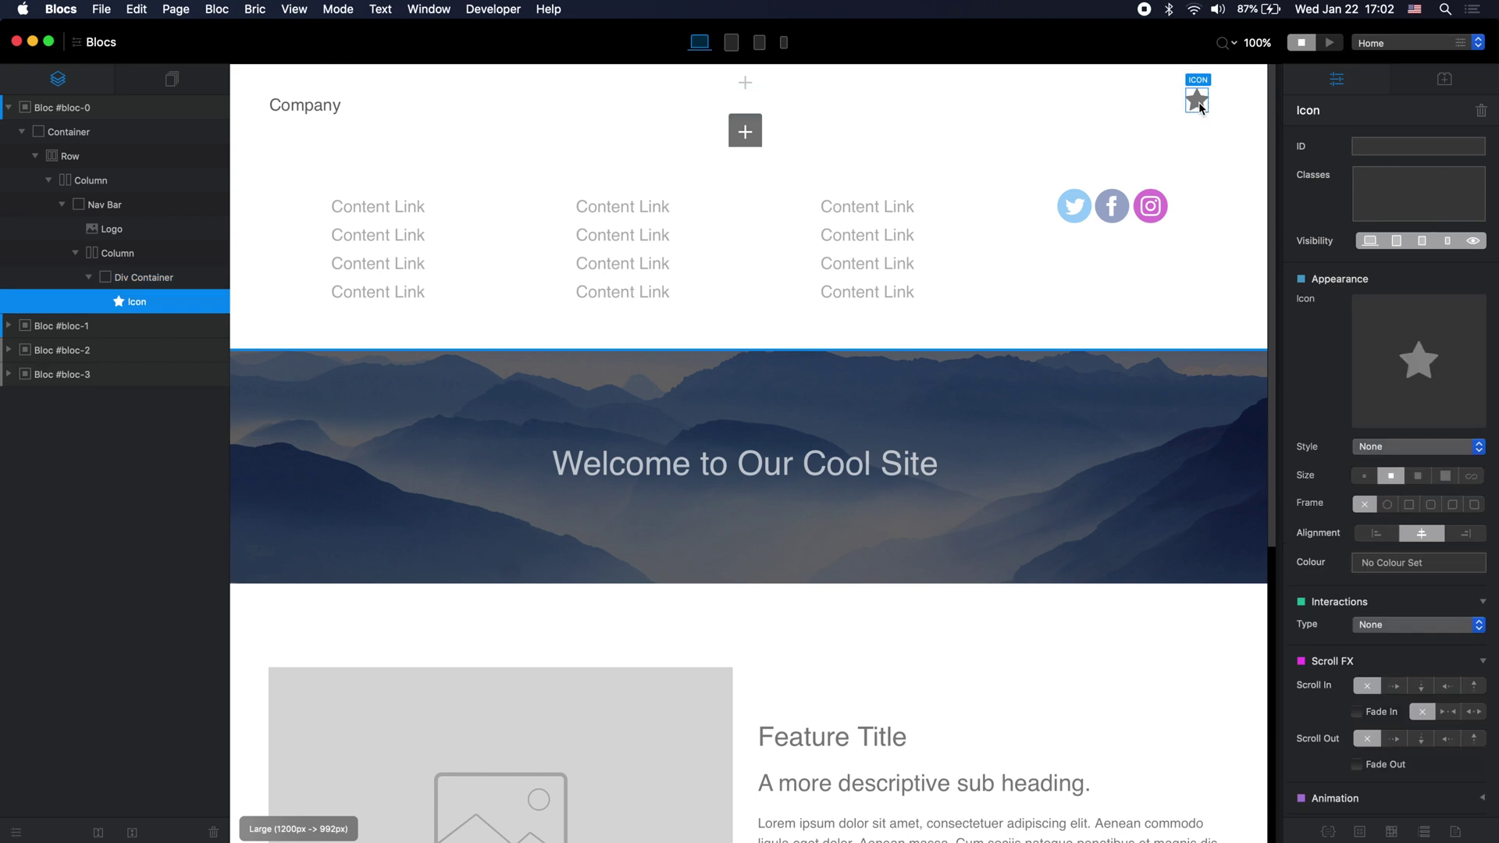
# Step: Replace the star with the Ionicons 'menu' hamburger icon
pyautogui.click(1418, 354)
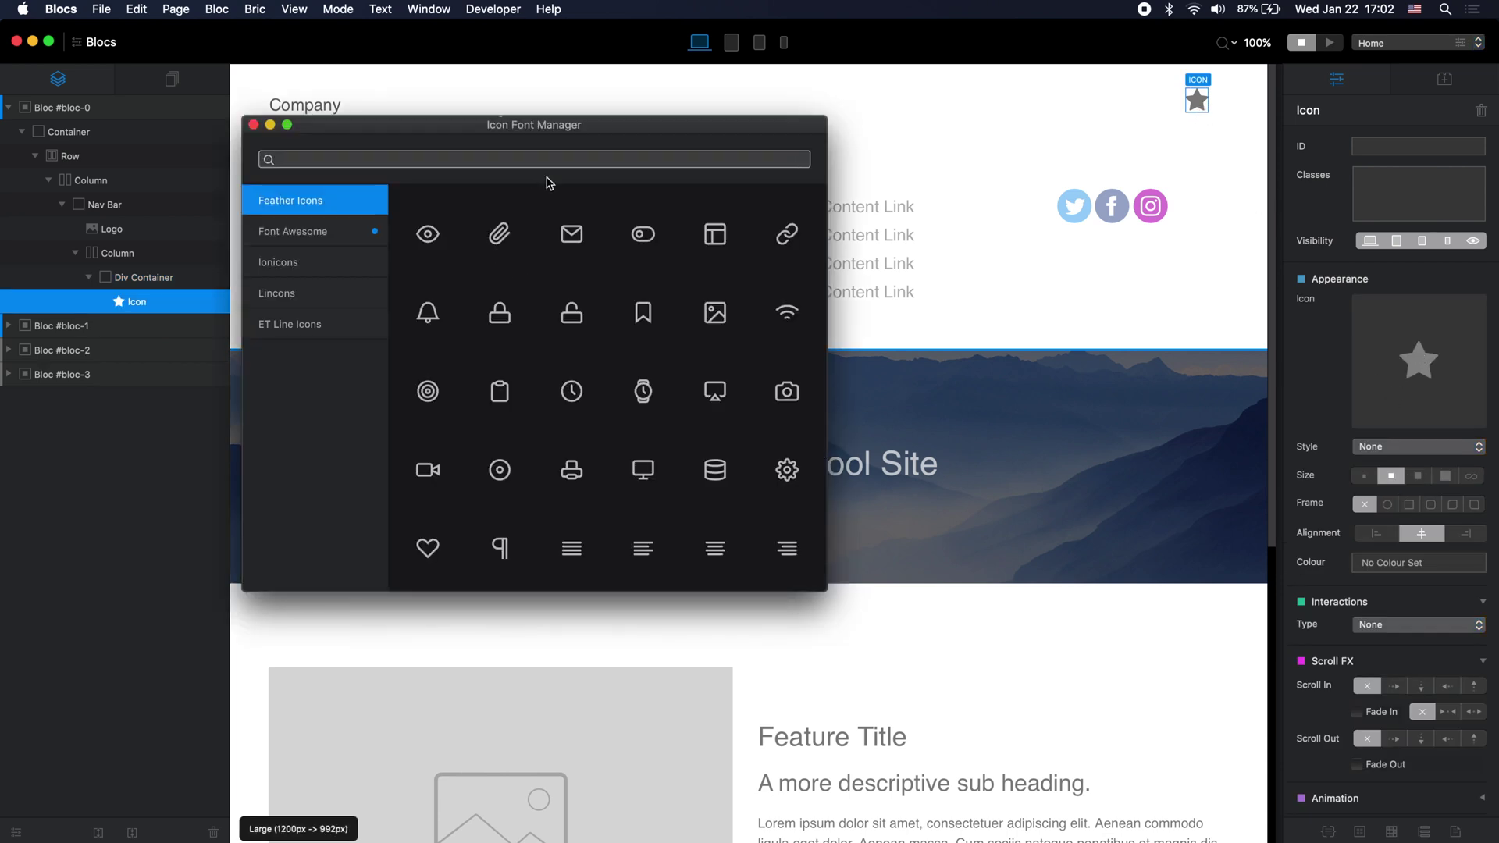
pyautogui.write('menu')
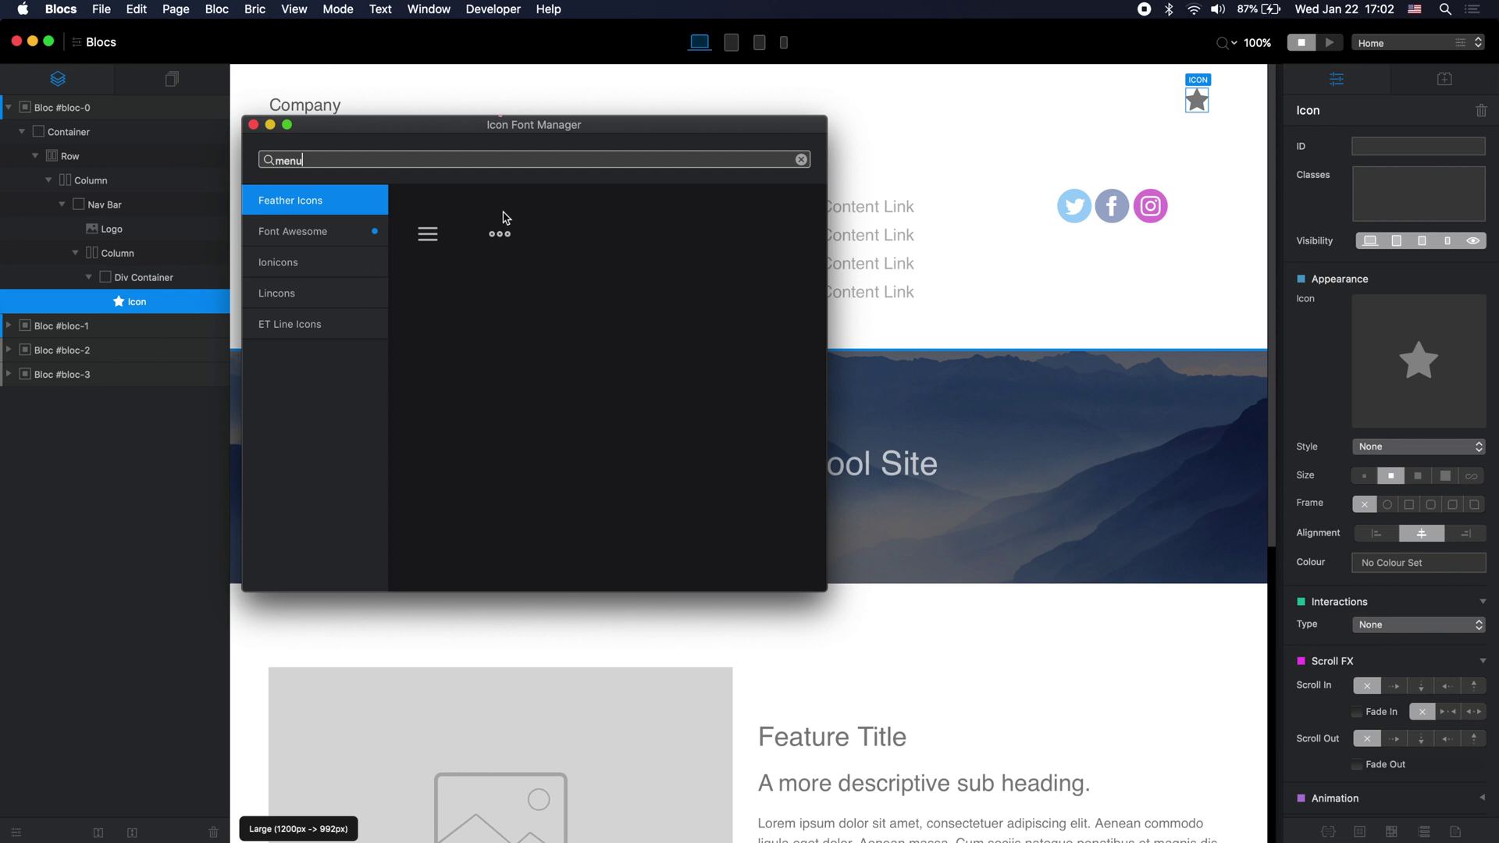
pyautogui.click(296, 236)
pyautogui.click(303, 260)
pyautogui.click(317, 295)
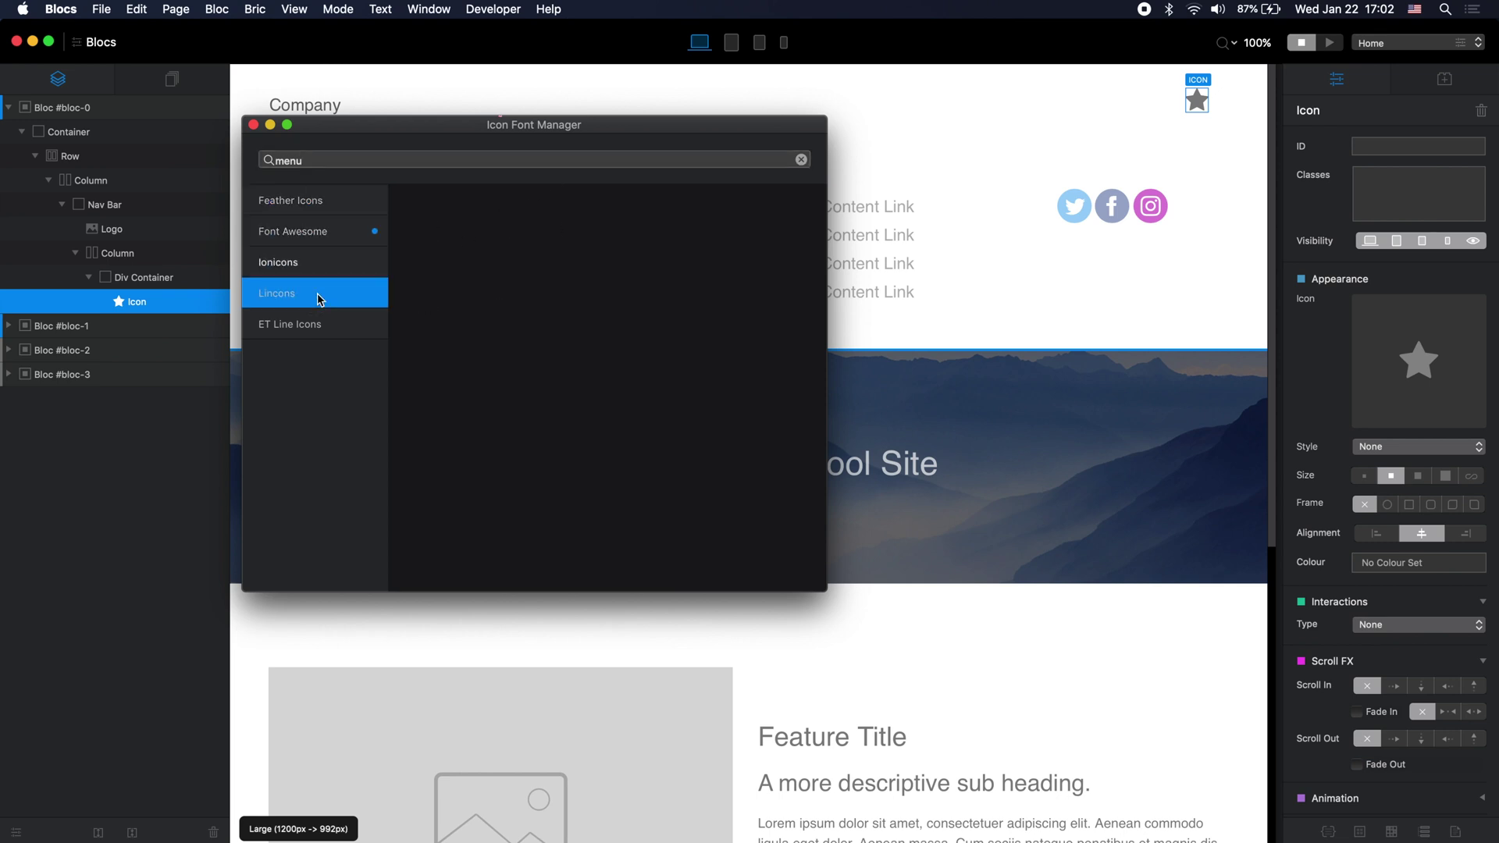
pyautogui.click(321, 261)
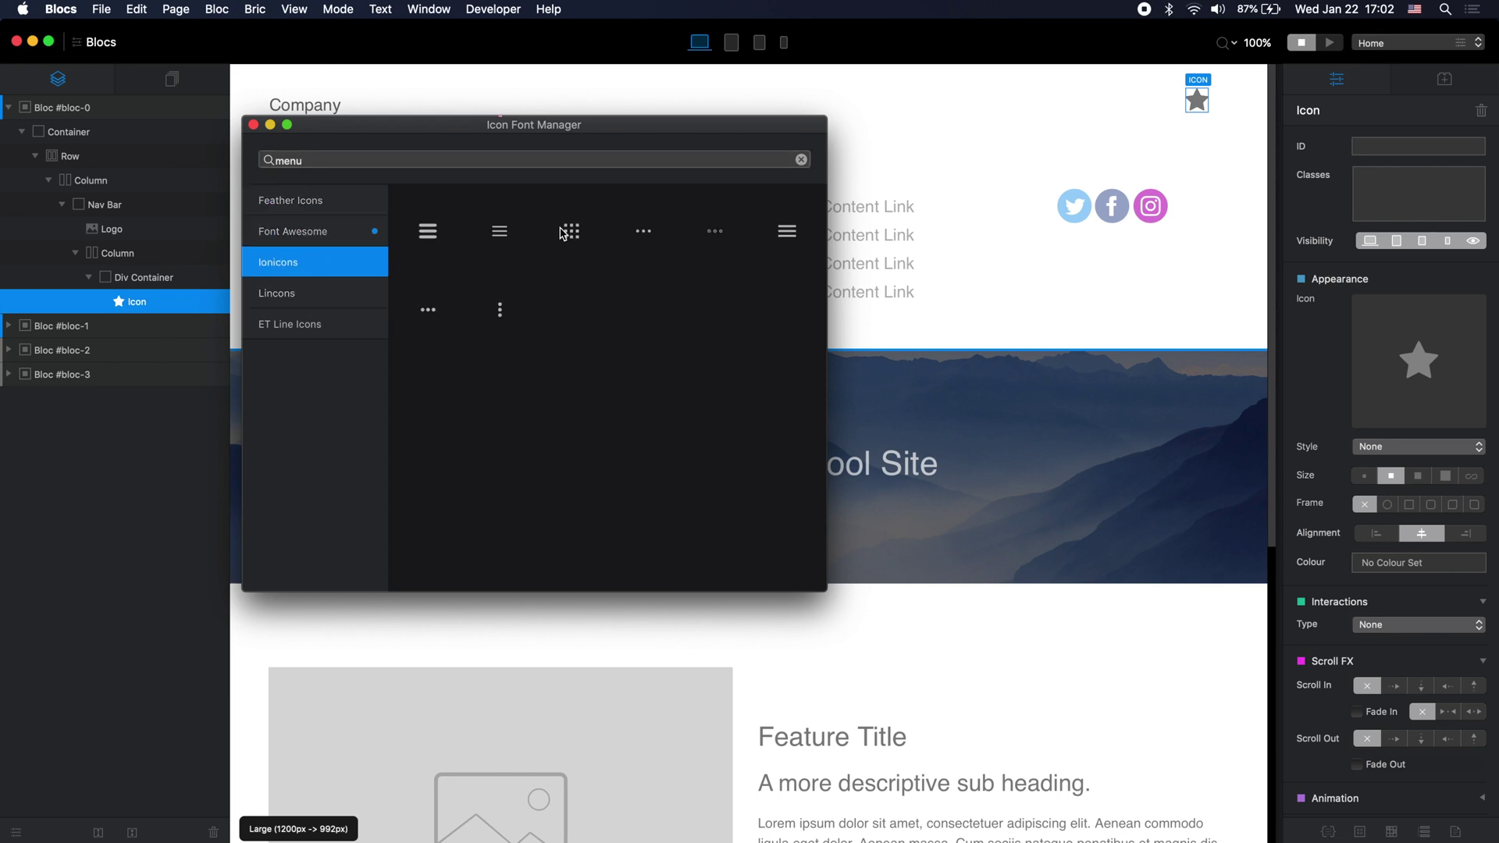
pyautogui.click(428, 233)
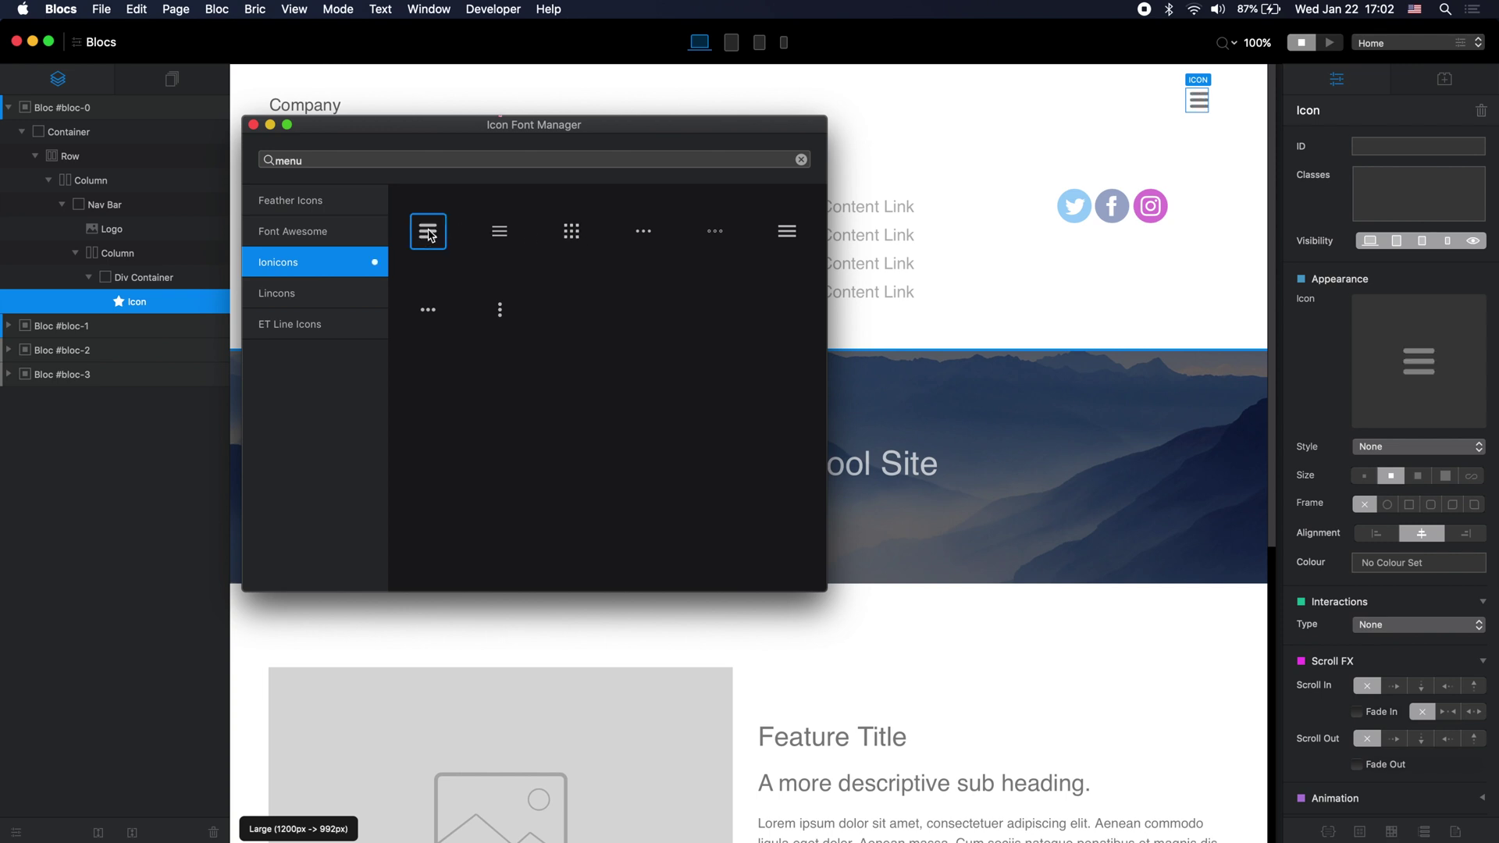
pyautogui.click(255, 124)
pyautogui.click(1435, 562)
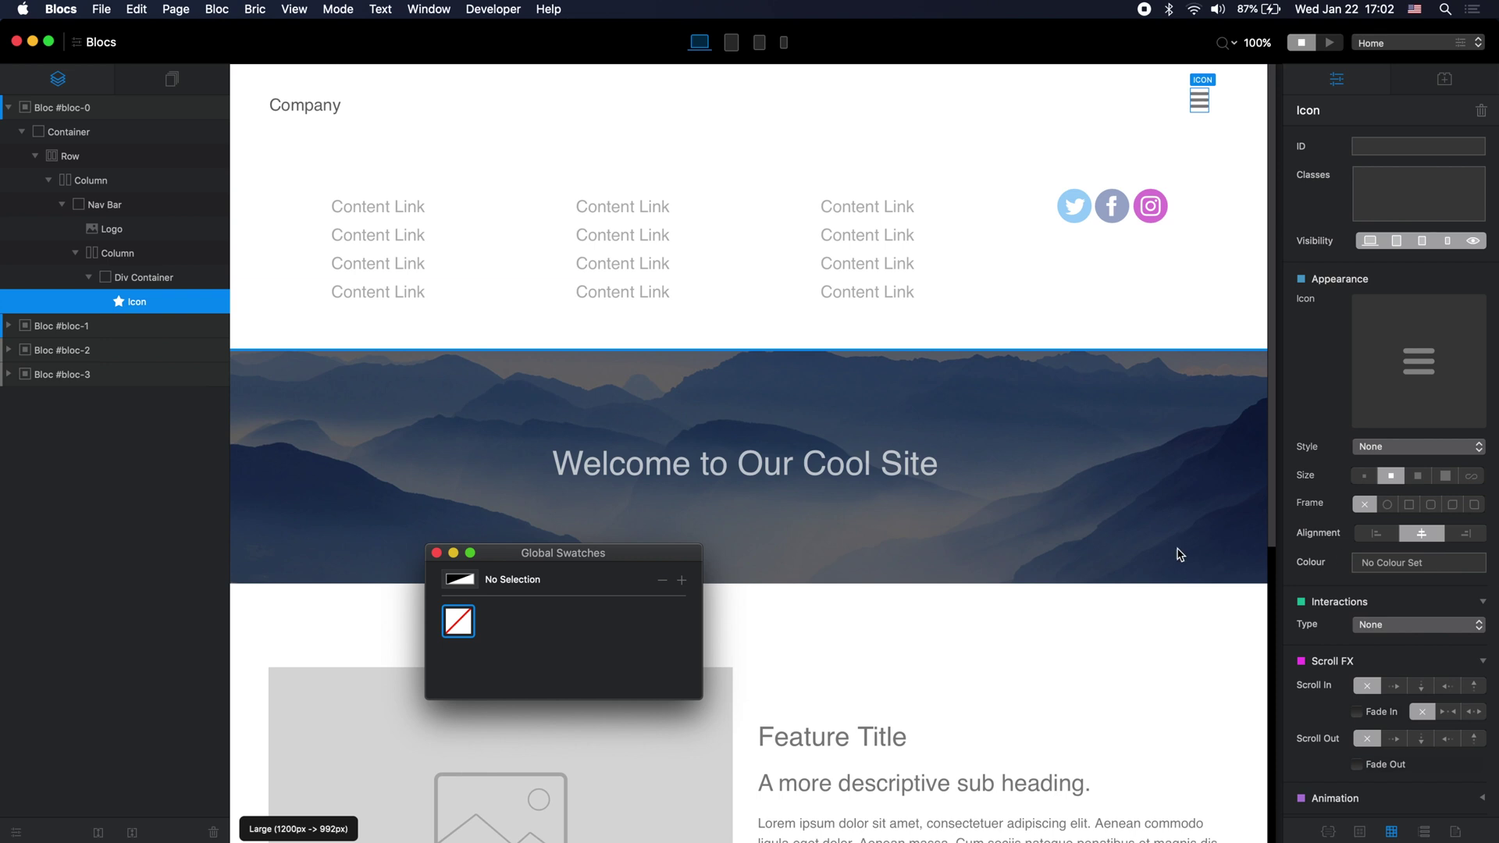
# Step: Add a new global swatch set to the Licorice crayon (#000000) and apply it to the icon
pyautogui.click(682, 579)
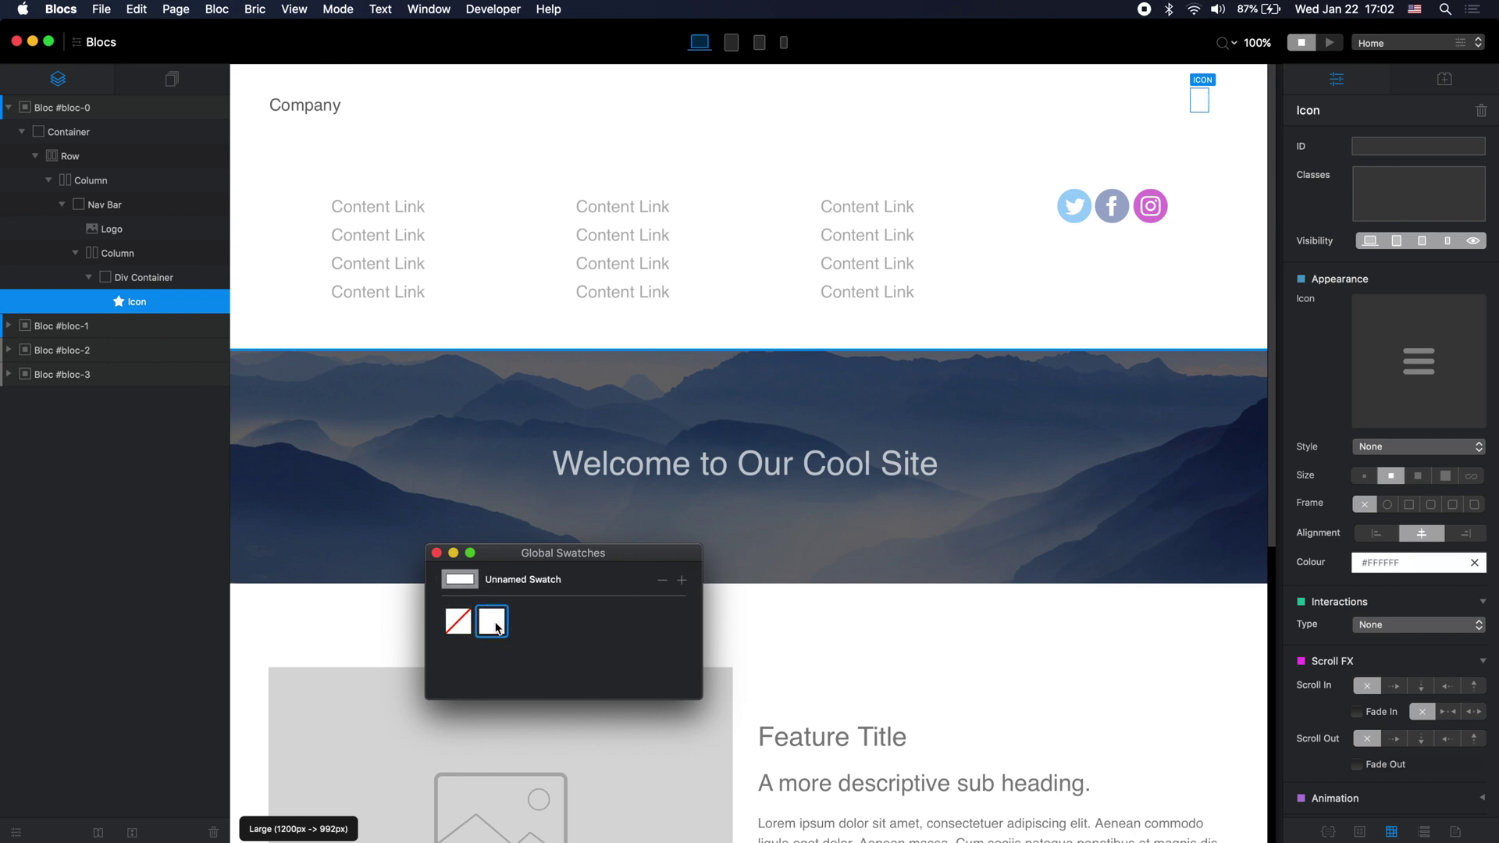
pyautogui.doubleClick(489, 621)
pyautogui.click(287, 448)
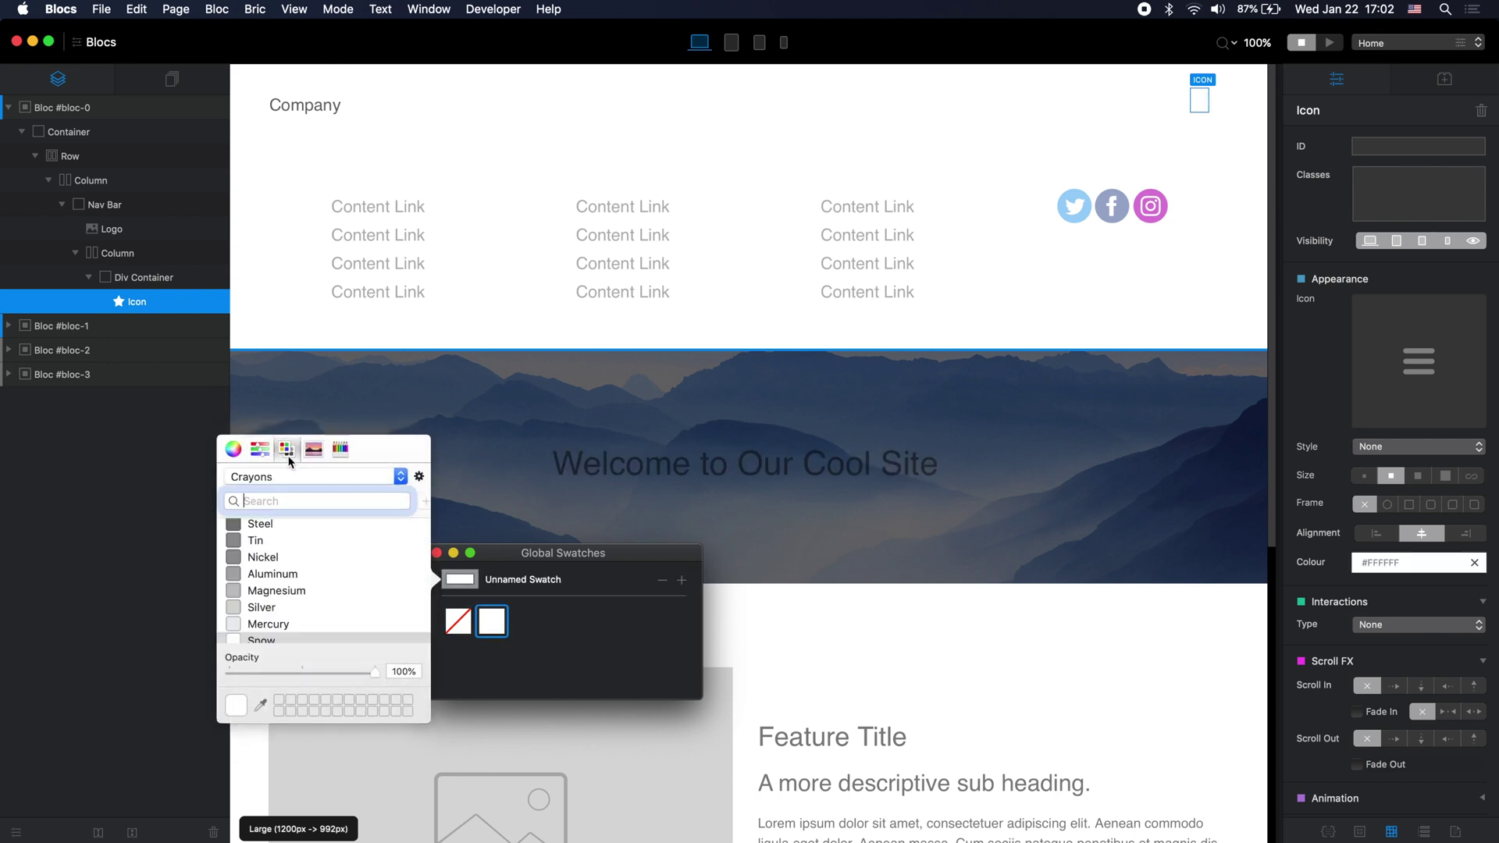
pyautogui.click(300, 559)
pyautogui.scroll(2, 277, 562)
pyautogui.click(272, 528)
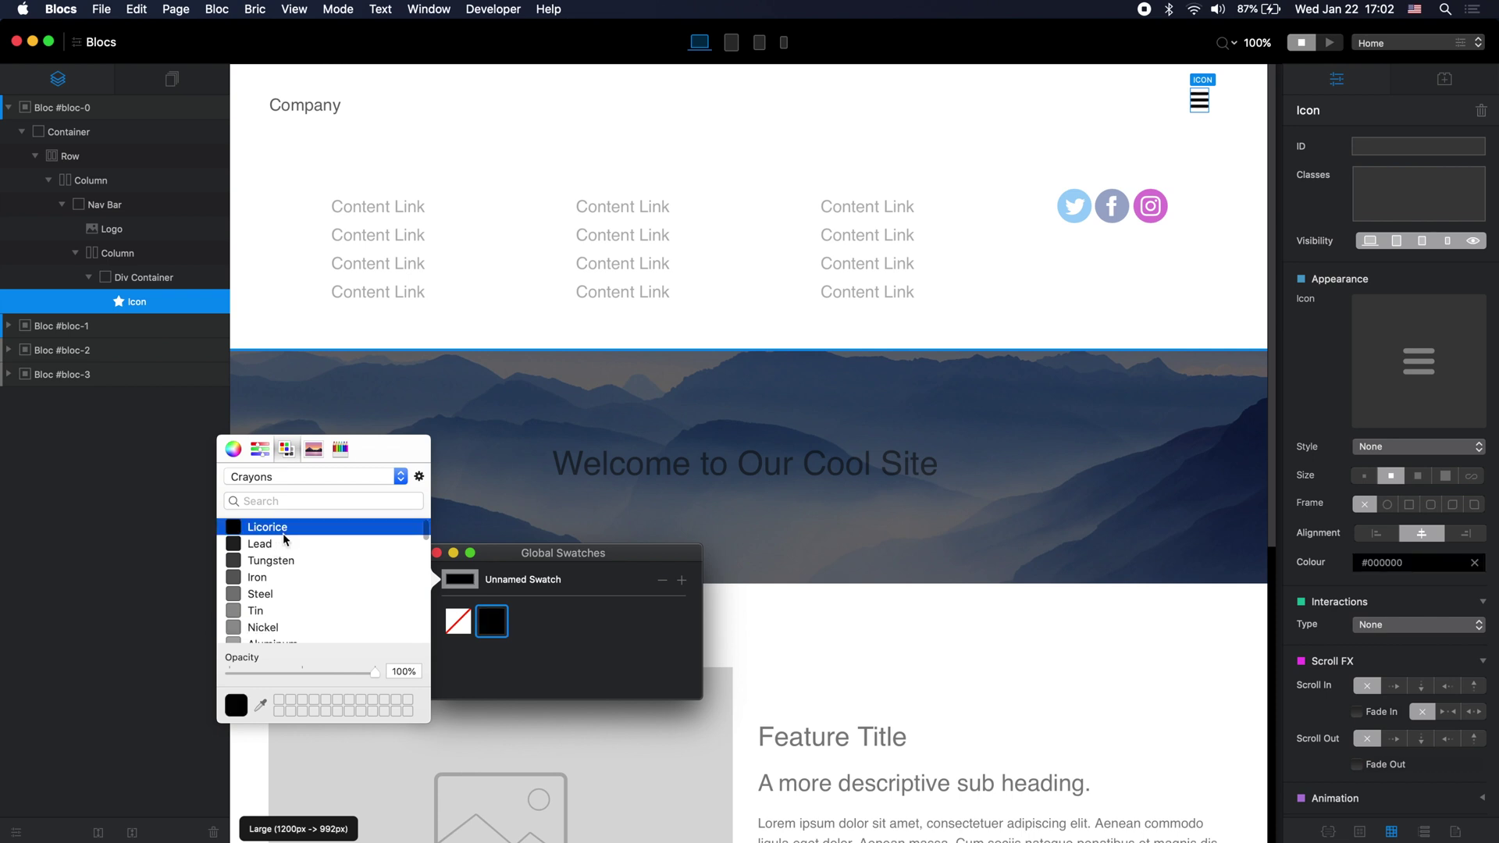
pyautogui.click(436, 553)
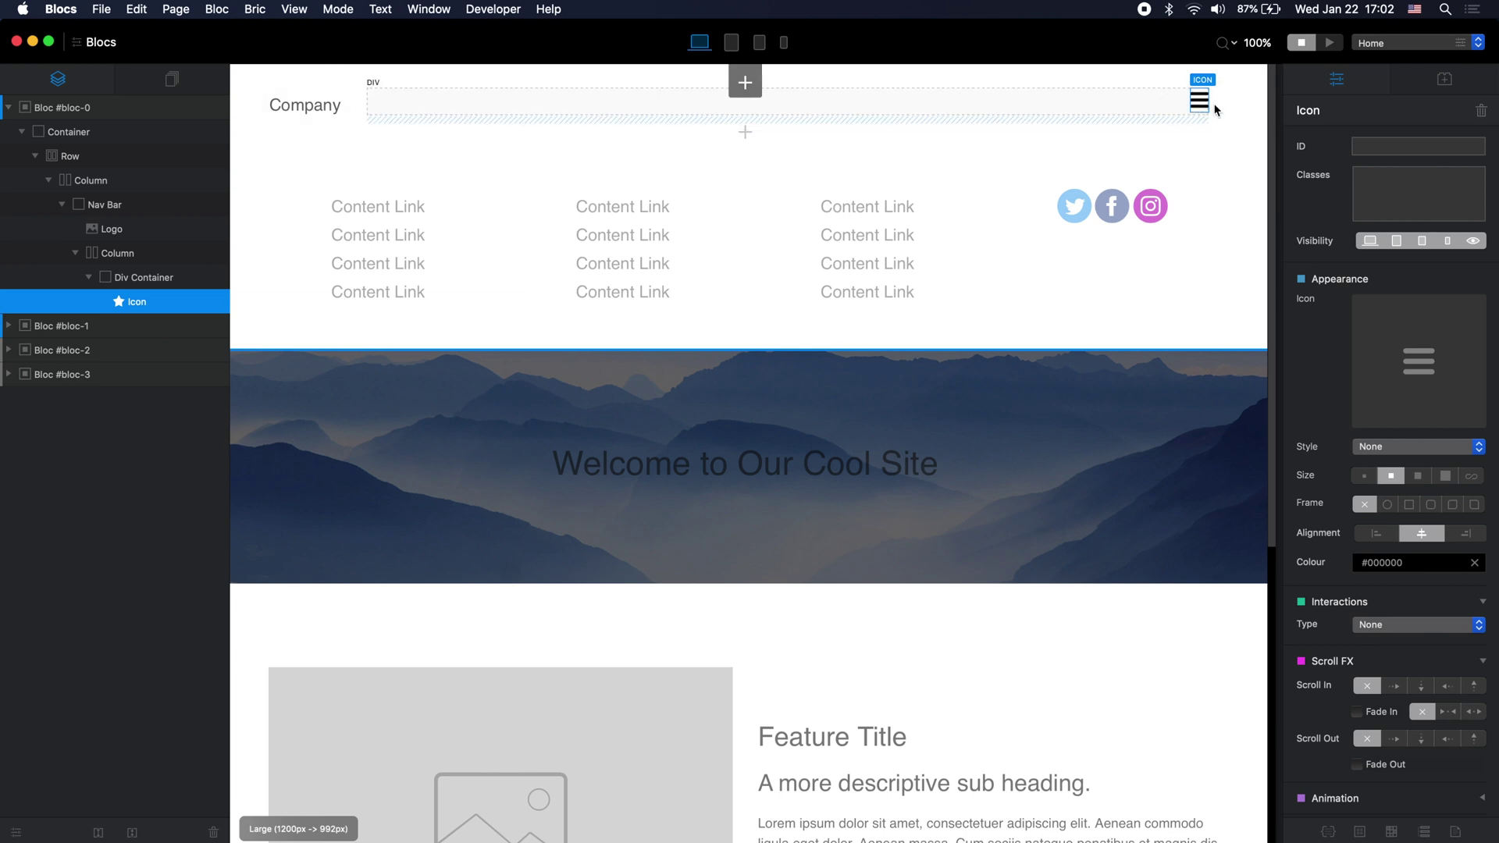
pyautogui.click(1104, 105)
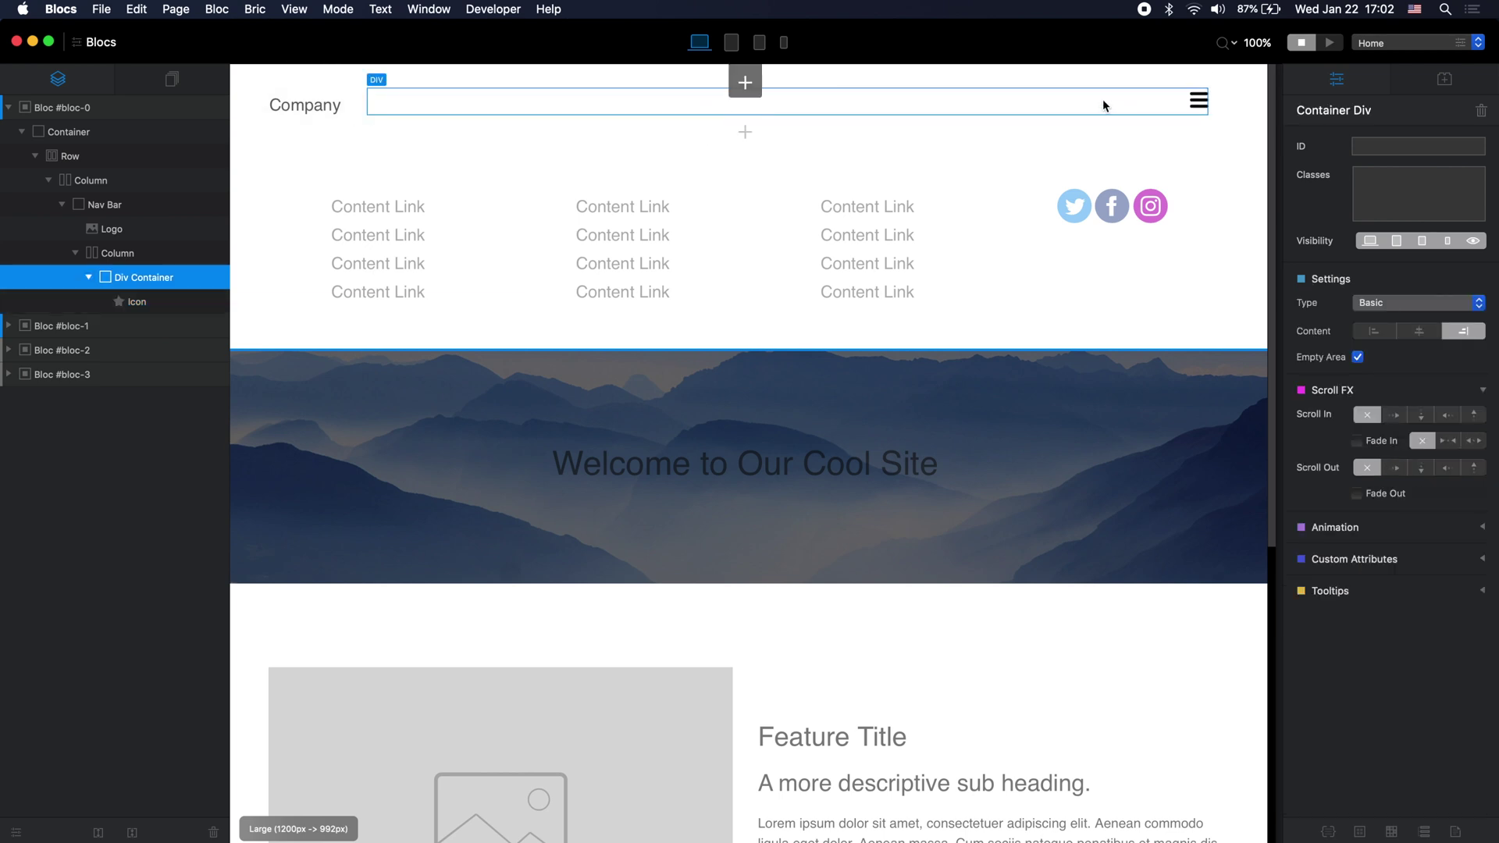
# Step: Duplicate the Div Container holding the hamburger icon
pyautogui.click(1198, 101)
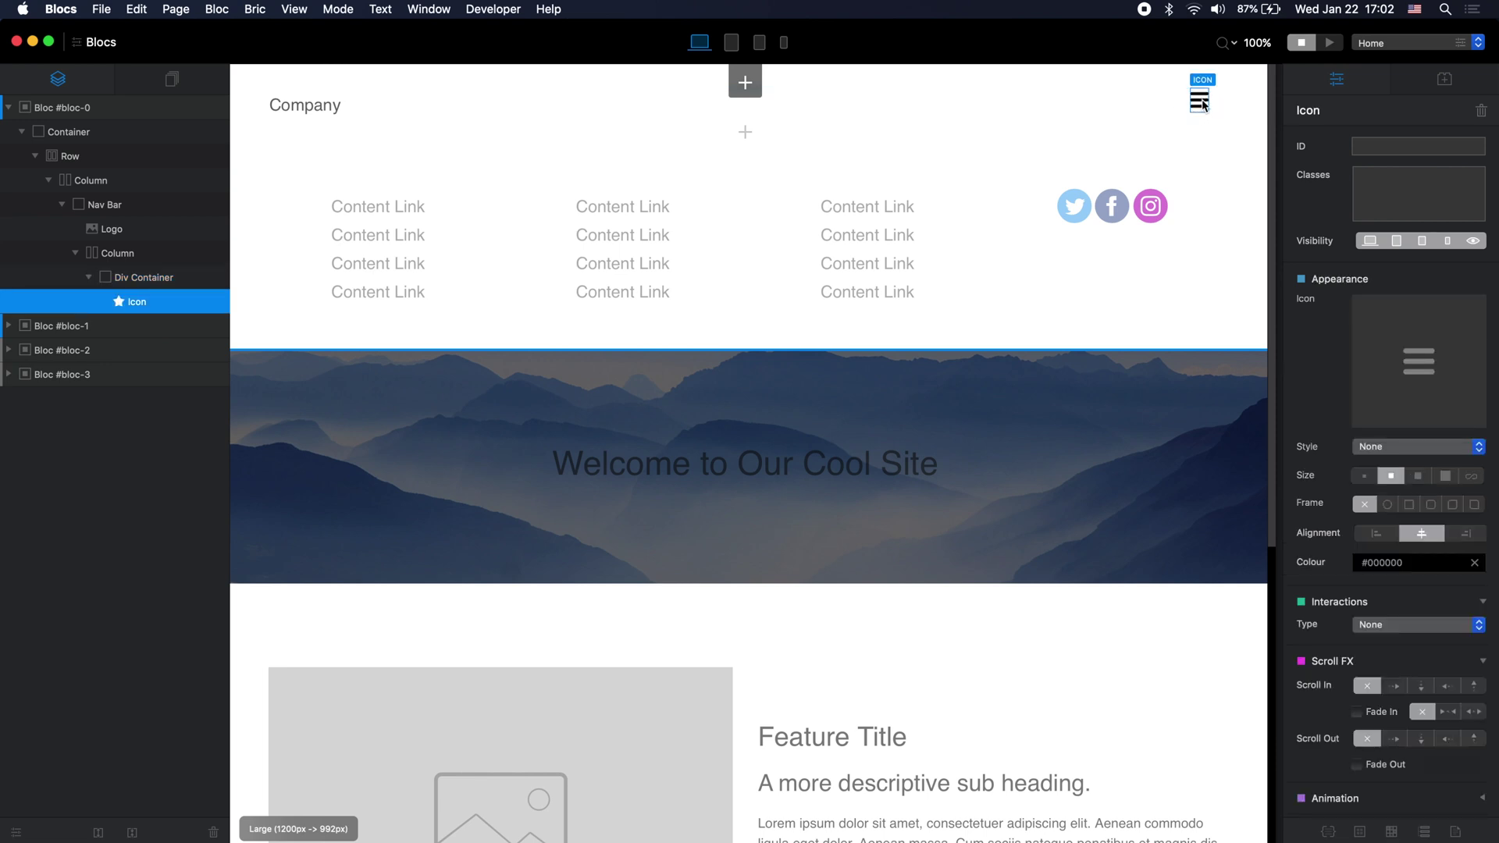
pyautogui.click(1139, 101)
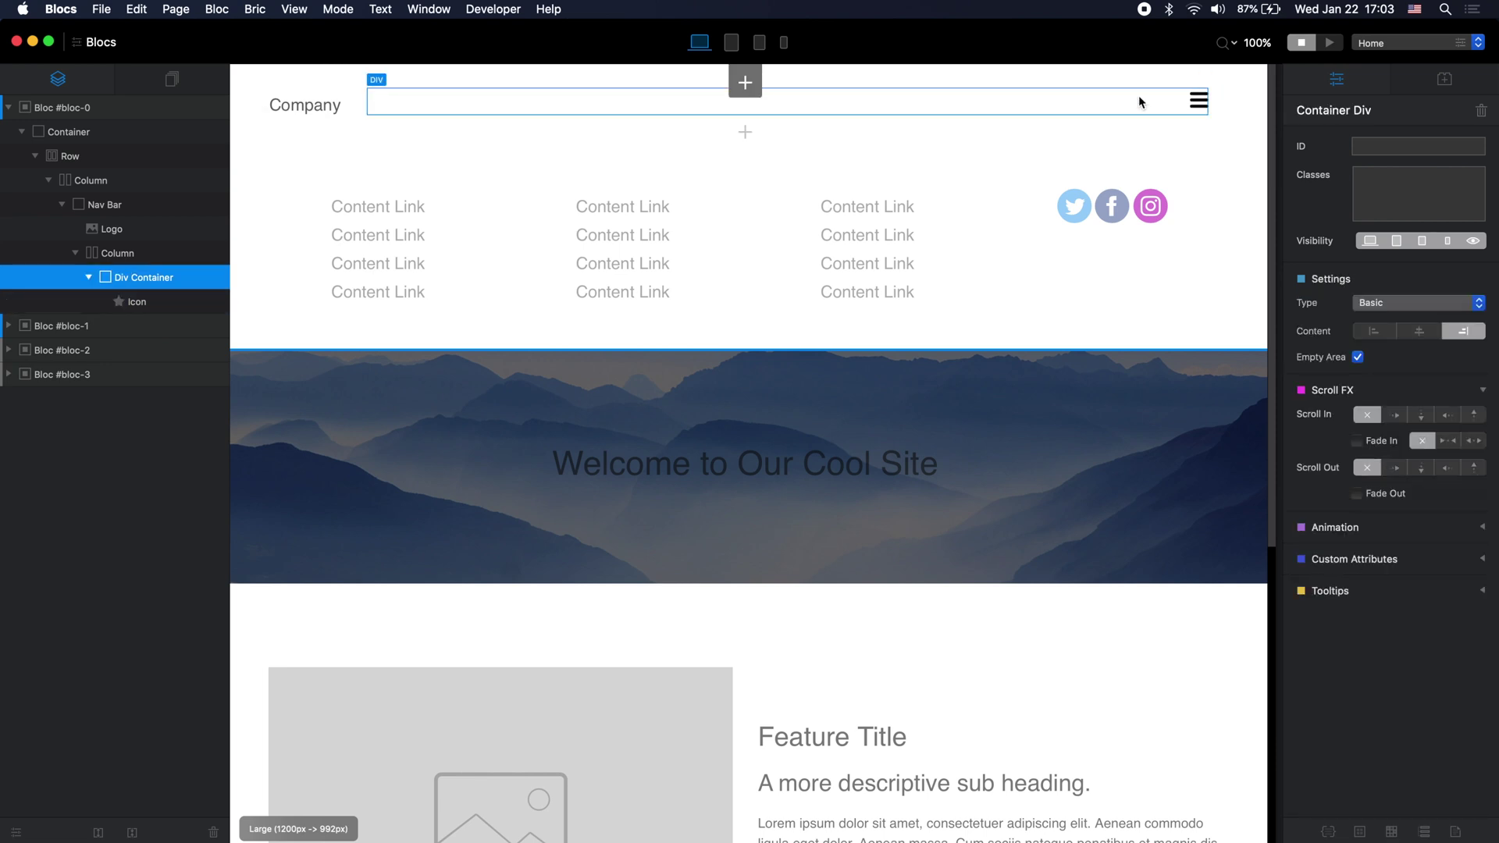
pyautogui.press('super+d')
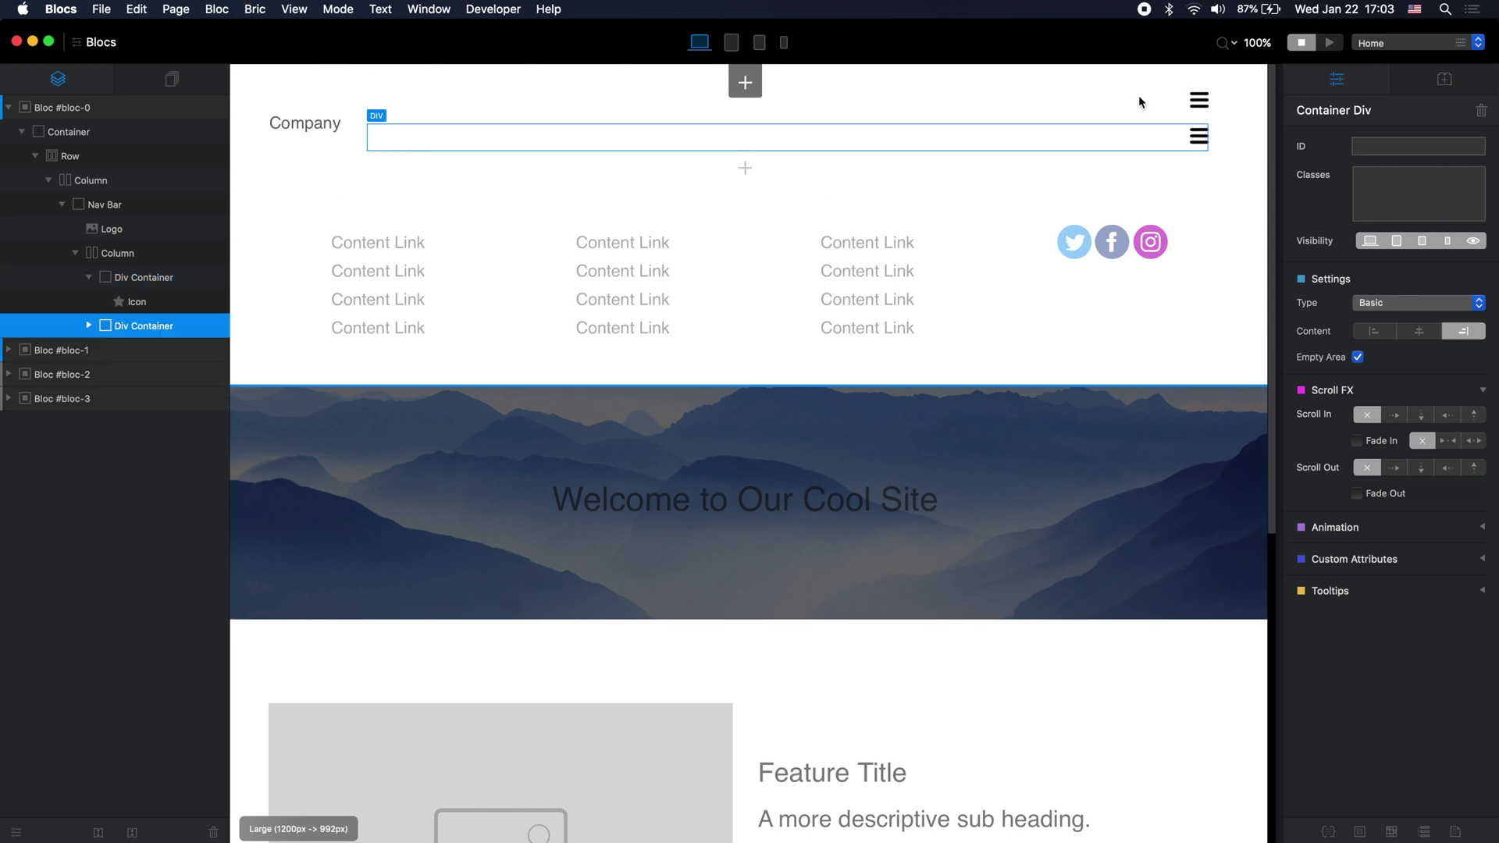
# Step: Change the lower icon to the plain Ionicons X close icon, found by searching 'clos'
pyautogui.doubleClick(1196, 138)
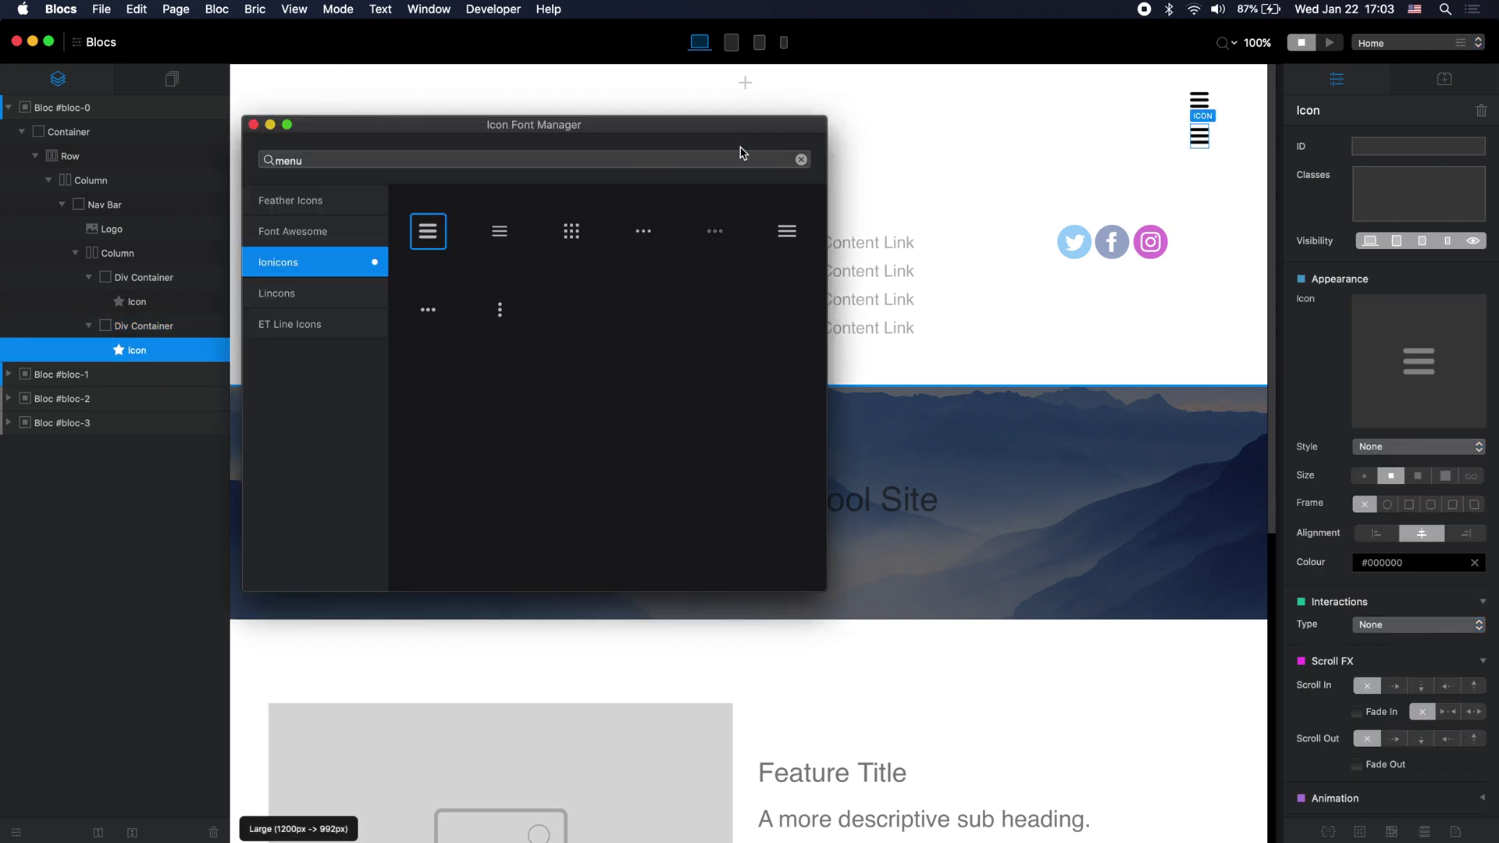
pyautogui.click(715, 162)
pyautogui.write('close')
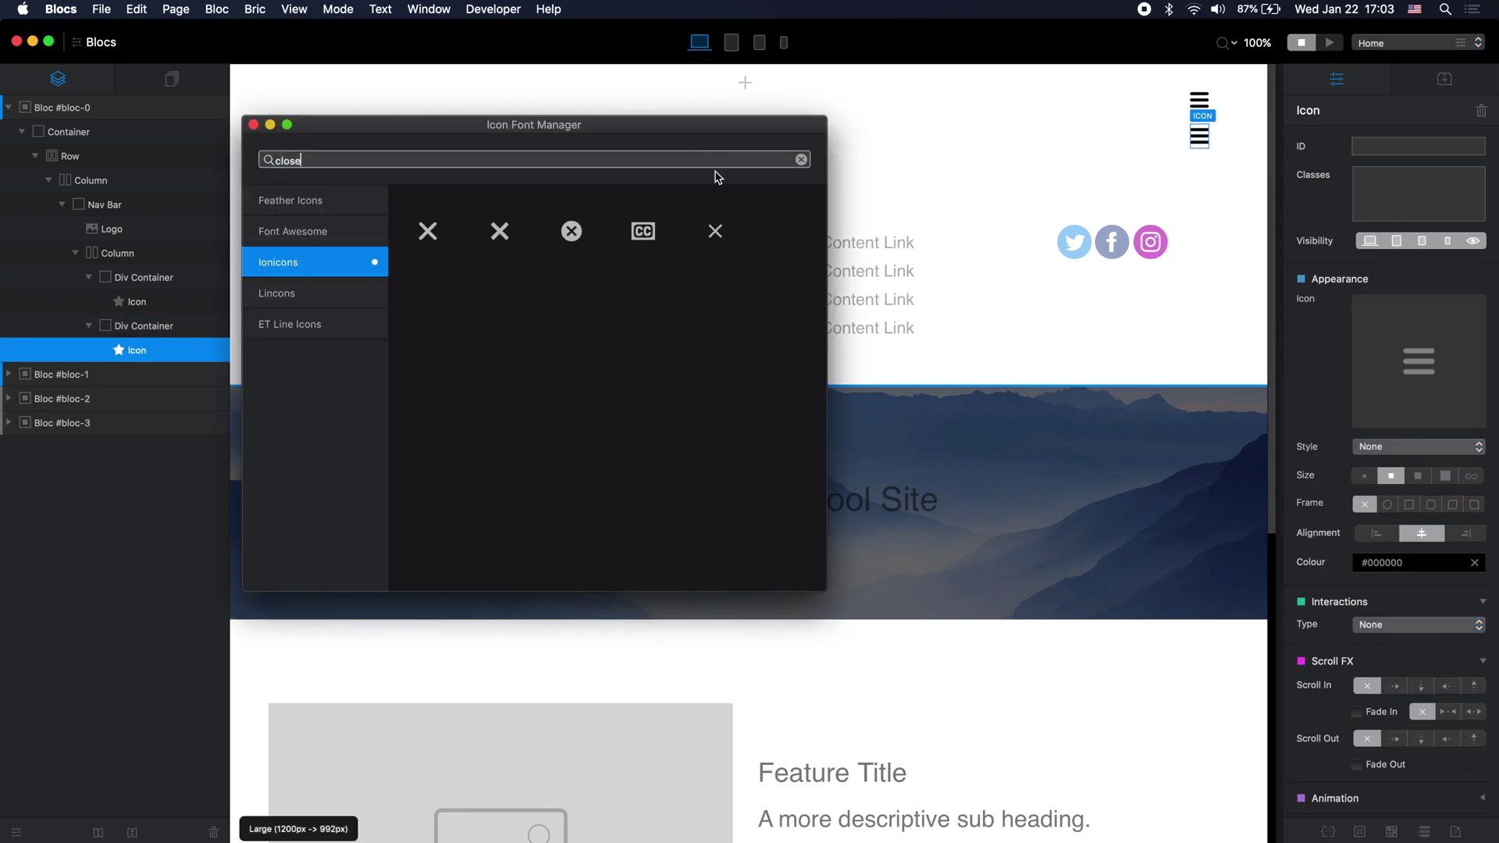
pyautogui.click(503, 228)
pyautogui.click(576, 230)
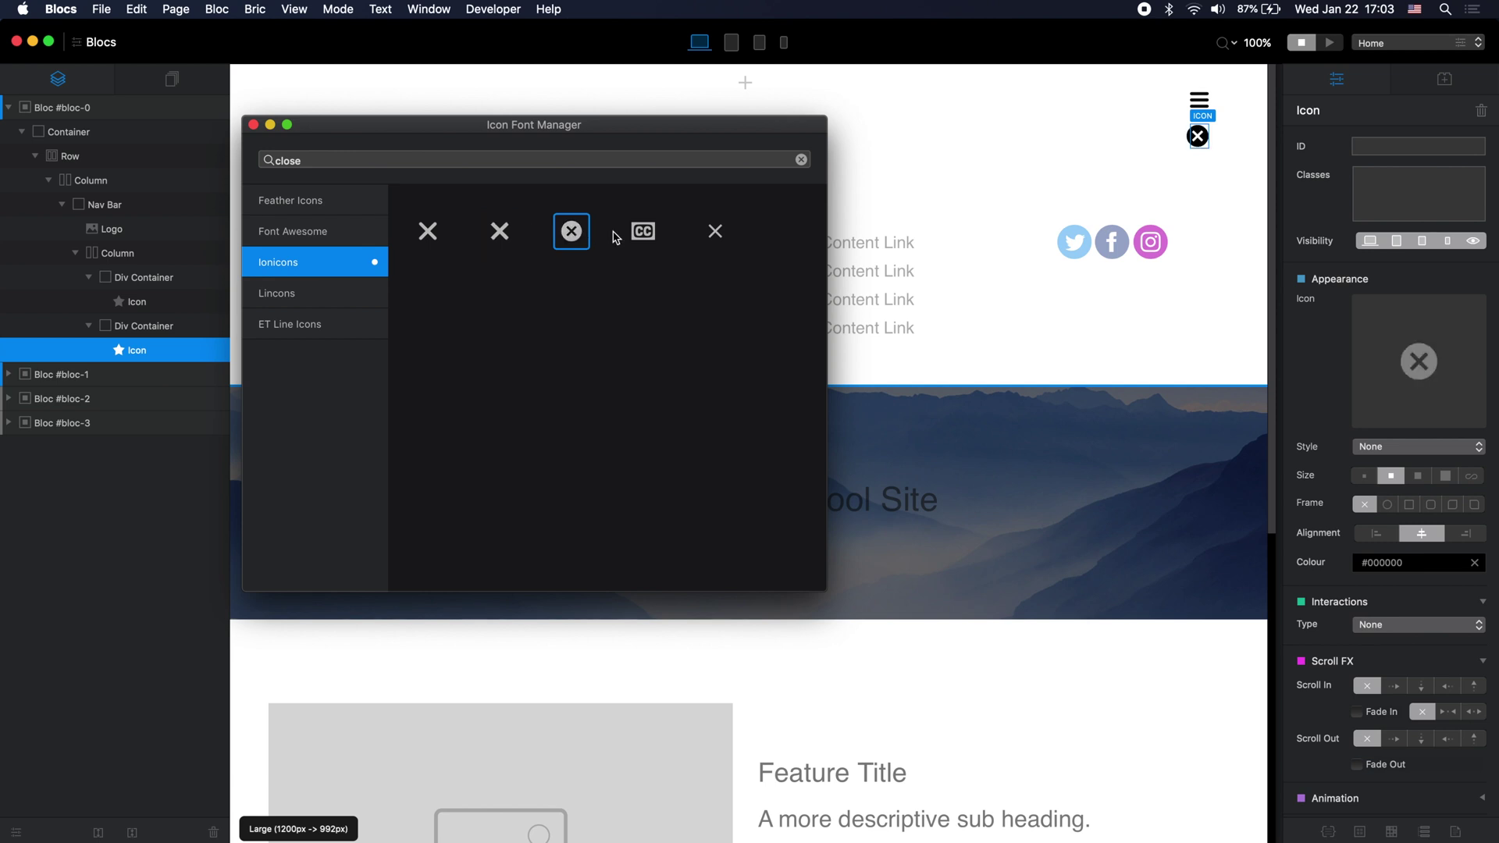
pyautogui.click(496, 236)
pyautogui.click(428, 237)
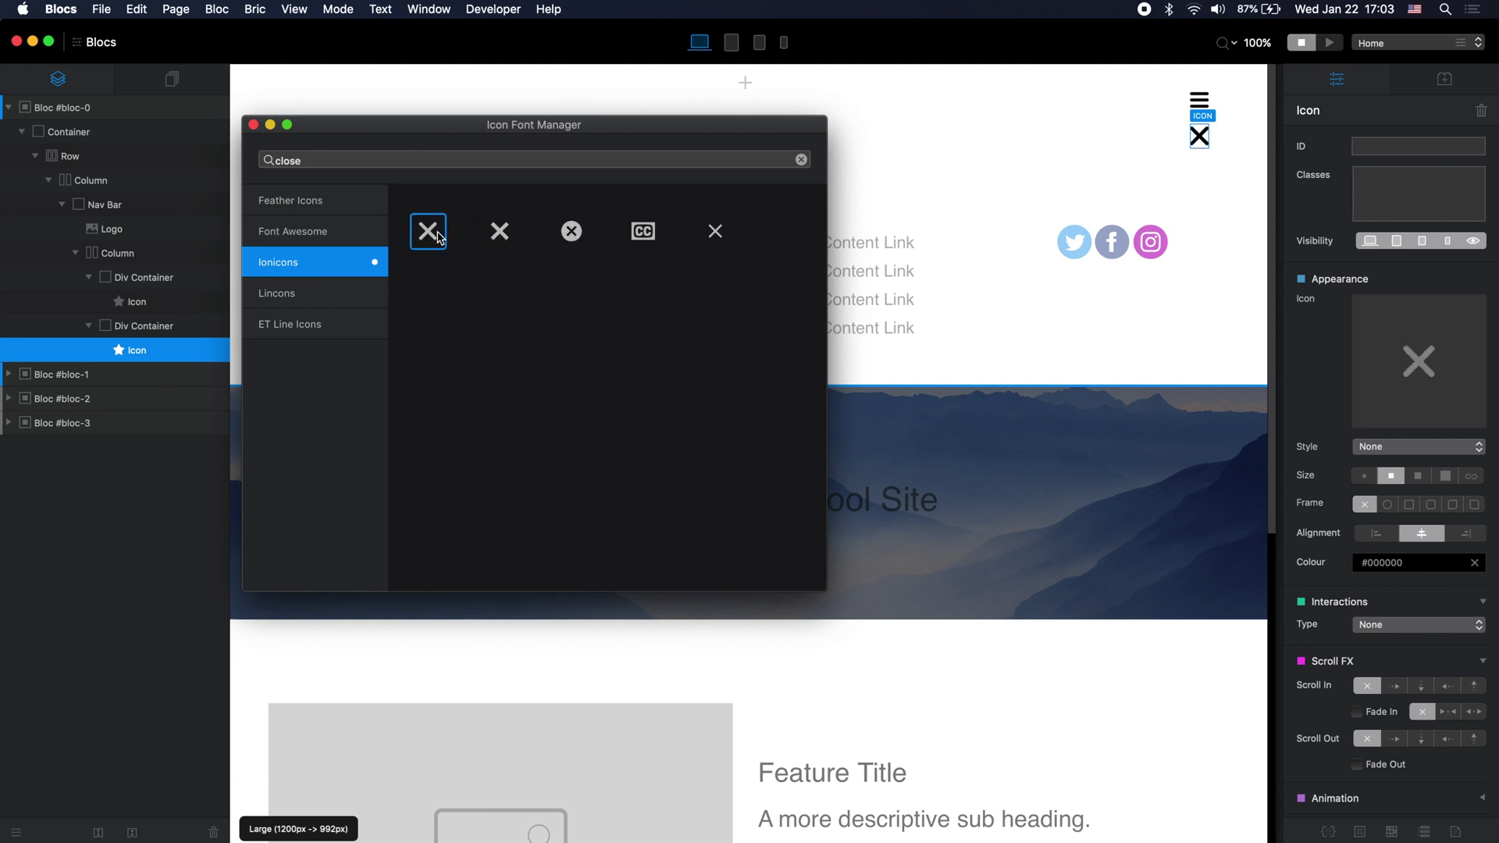
pyautogui.click(253, 124)
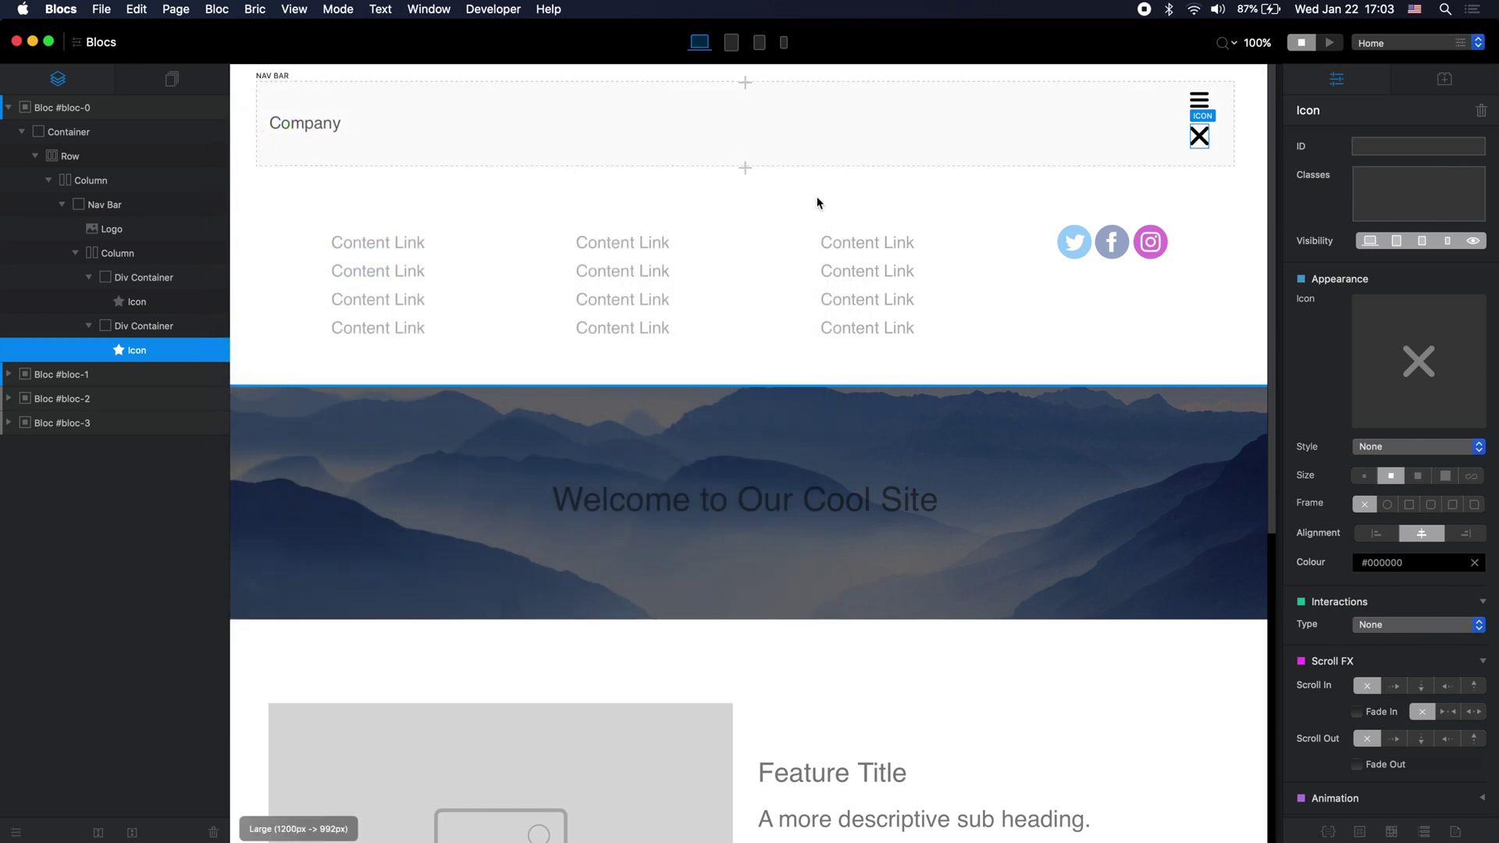
pyautogui.click(1019, 139)
# Step: Give the hamburger icon's Div Container the ID open
pyautogui.click(1070, 96)
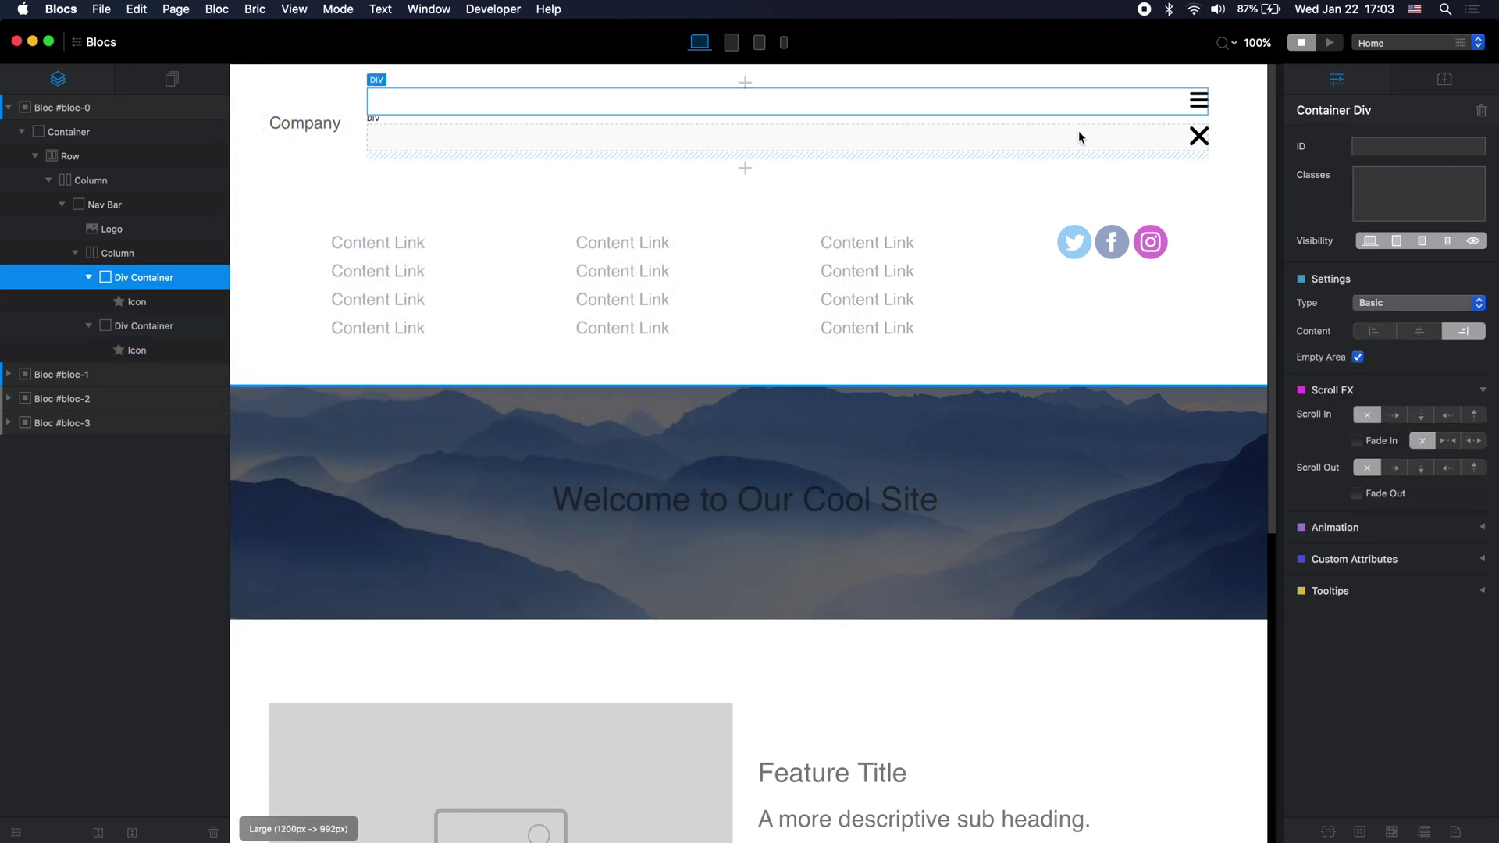
pyautogui.click(1079, 137)
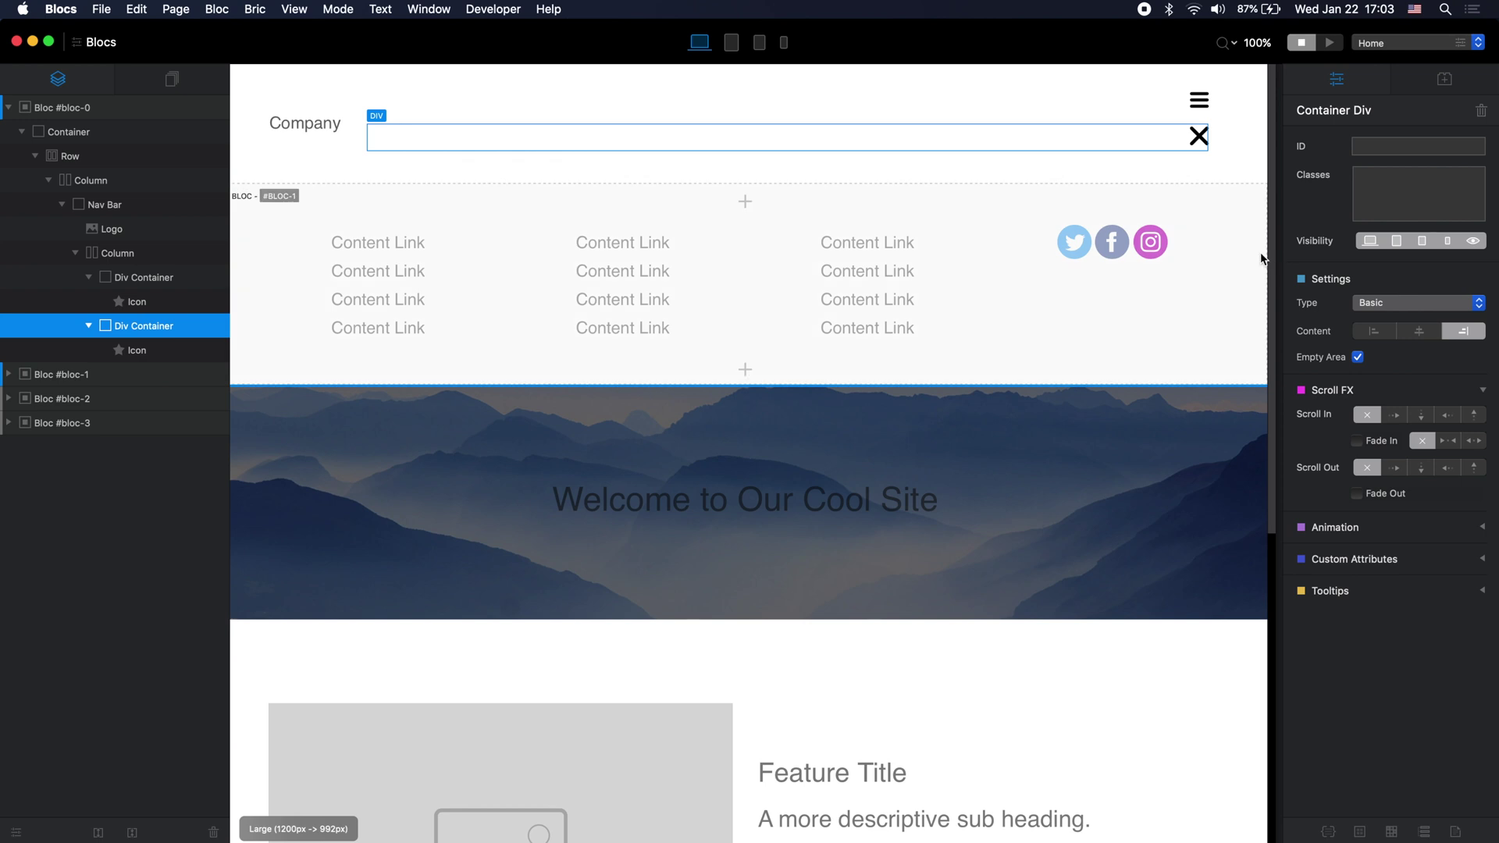
pyautogui.click(1258, 259)
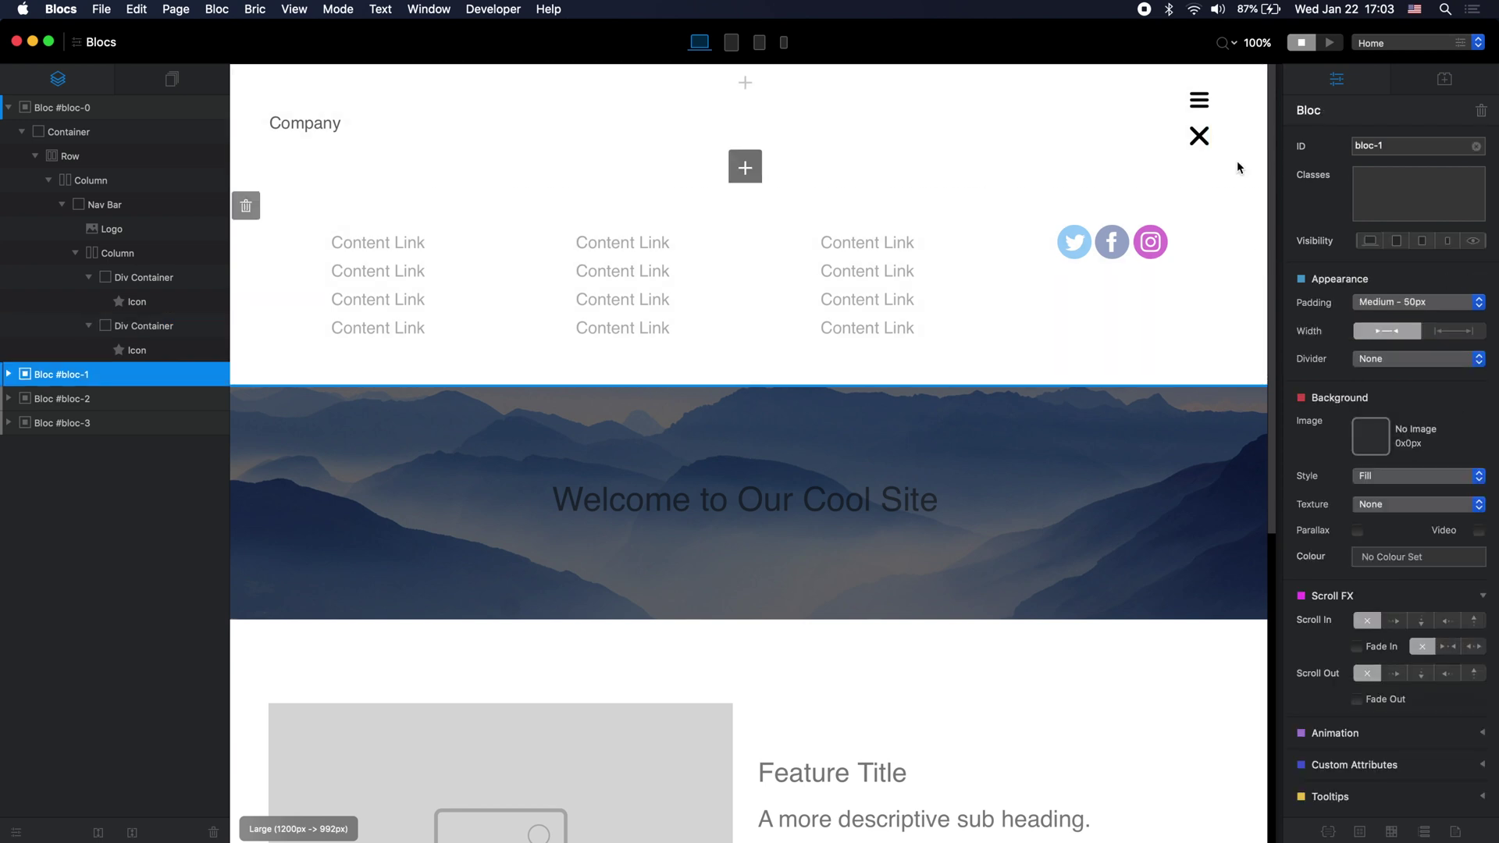
pyautogui.click(1197, 103)
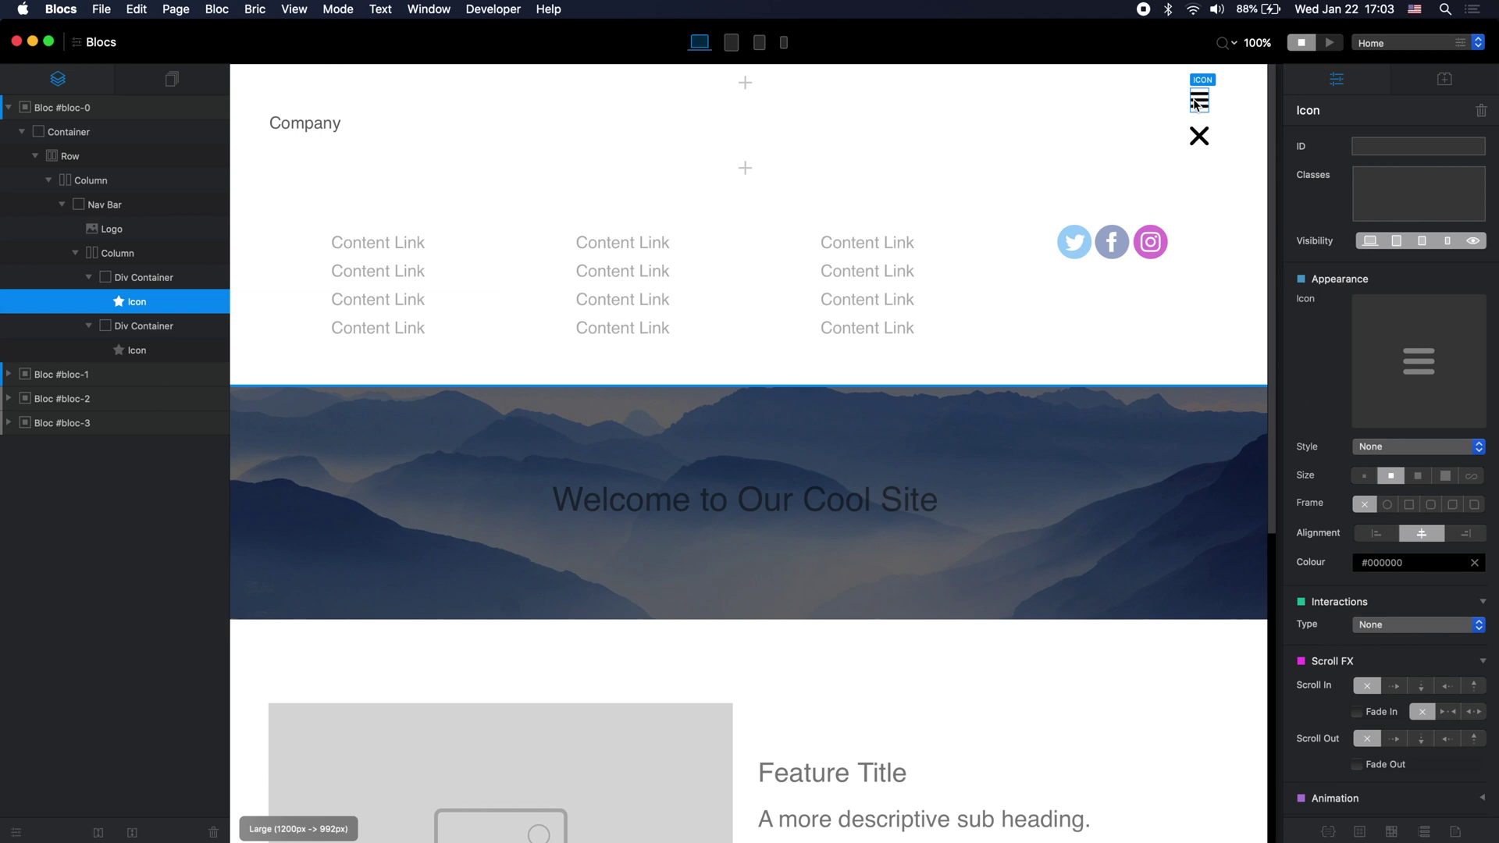
pyautogui.click(1153, 102)
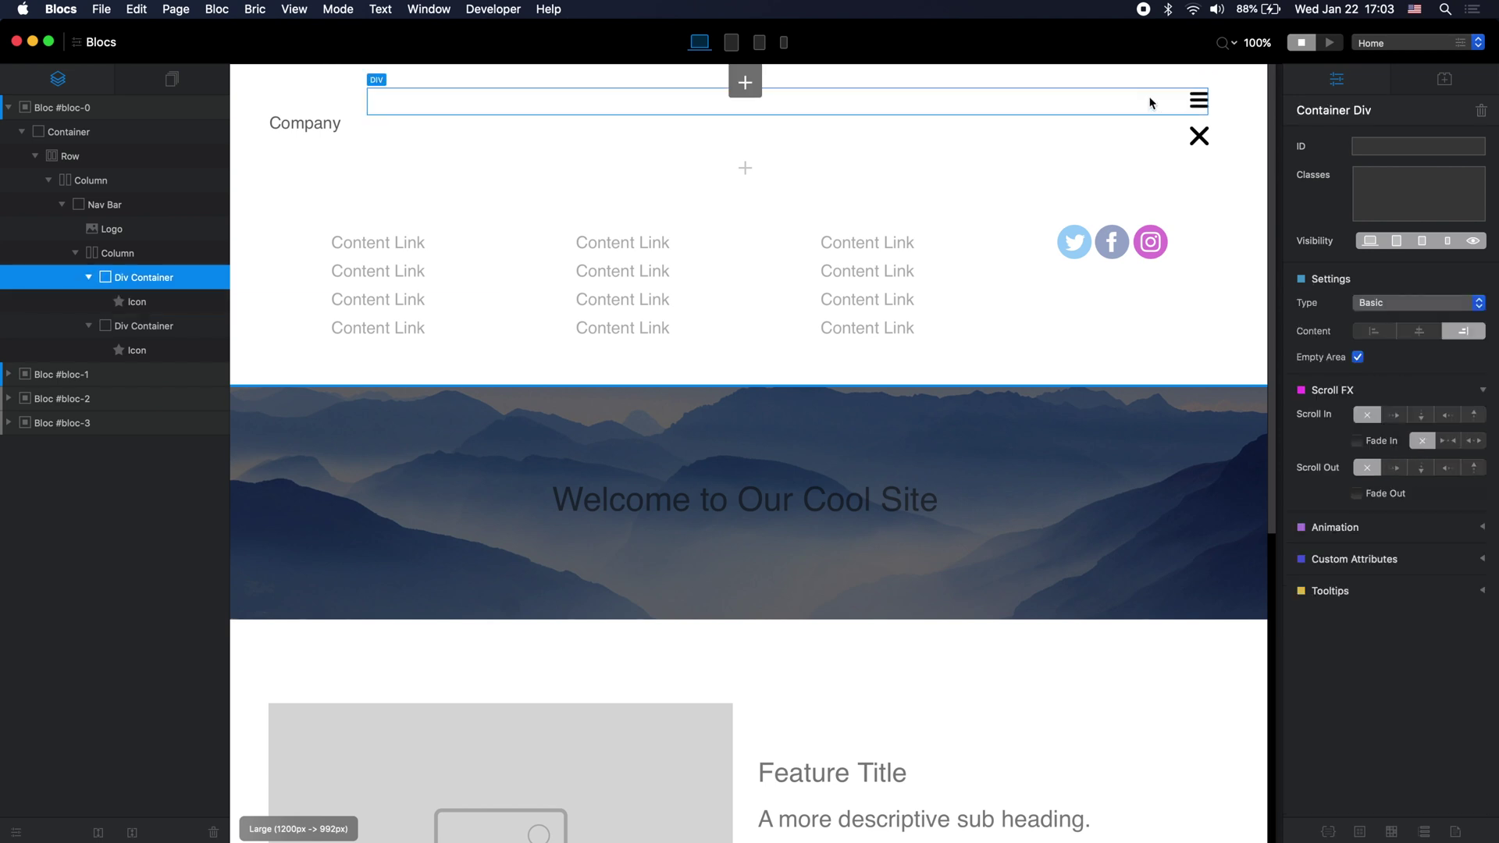
pyautogui.click(1405, 145)
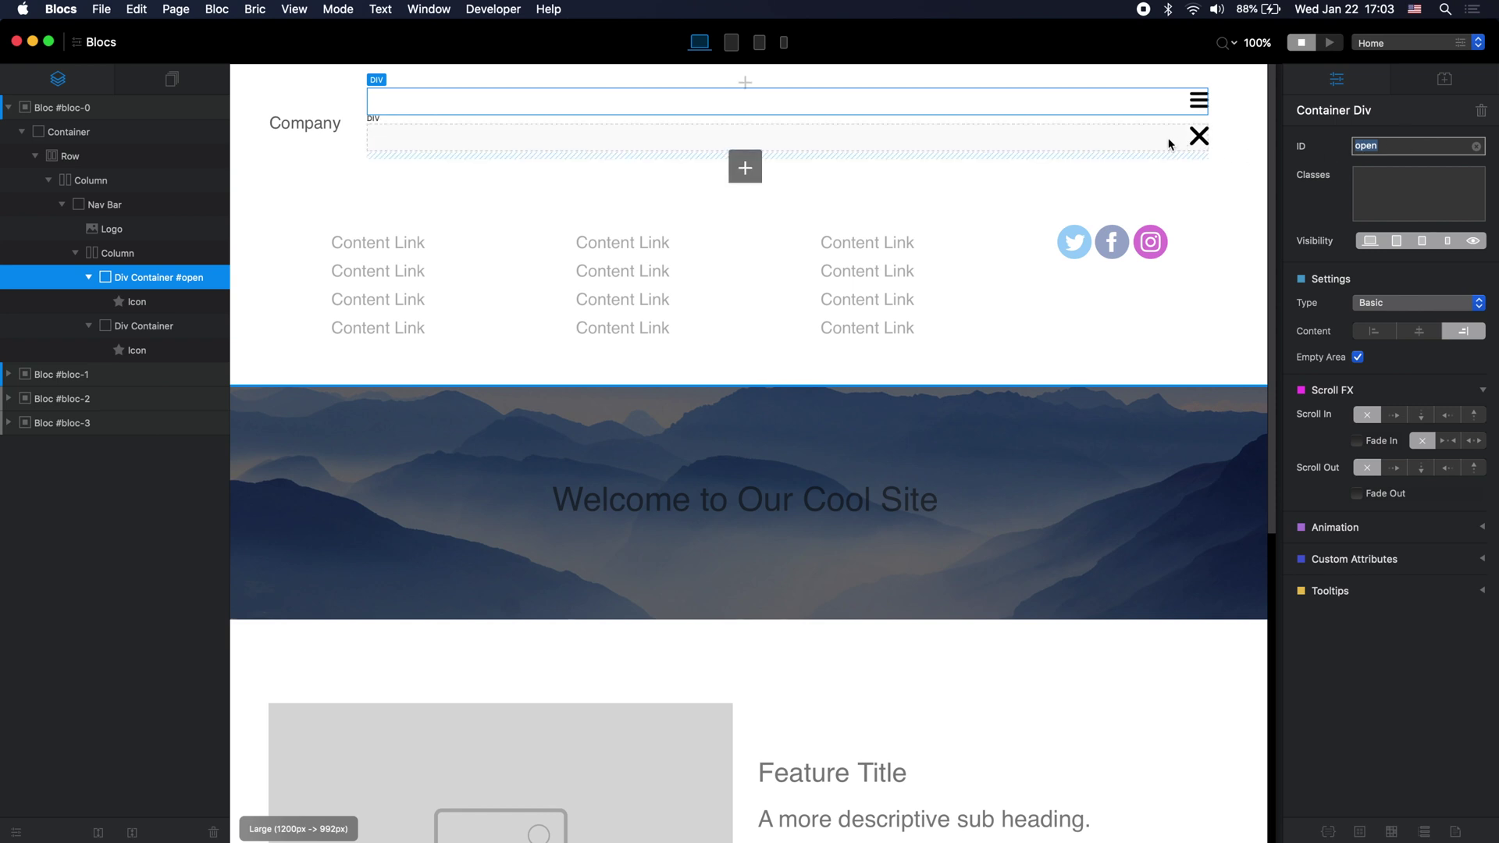
# Step: Set the X icon's container ID to close and the mega-menu bloc's ID to menu
pyautogui.click(1169, 143)
pyautogui.click(1408, 149)
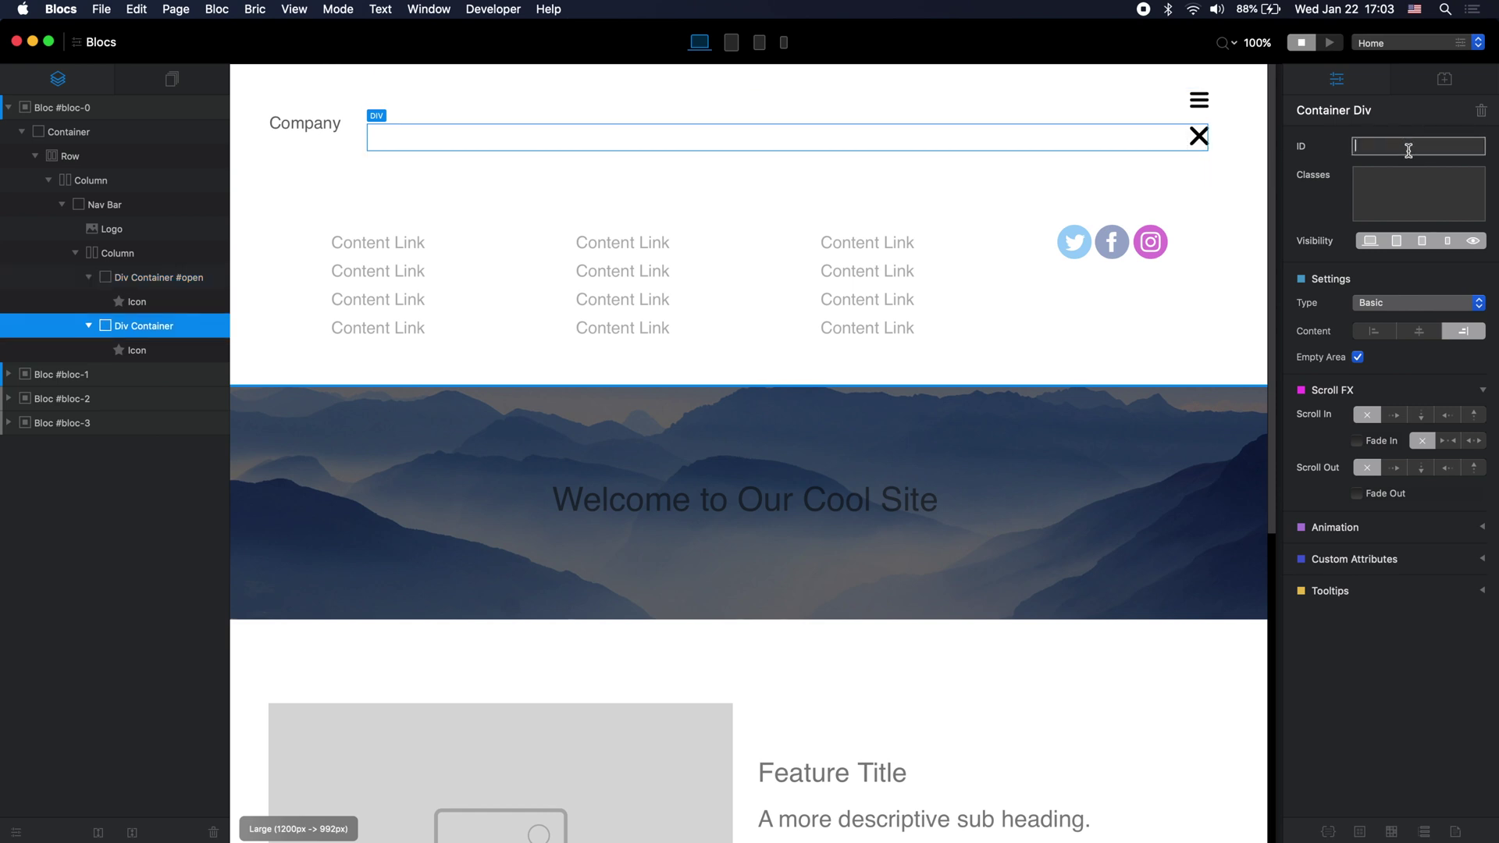
pyautogui.write('close')
pyautogui.press('Return')
pyautogui.click(1228, 209)
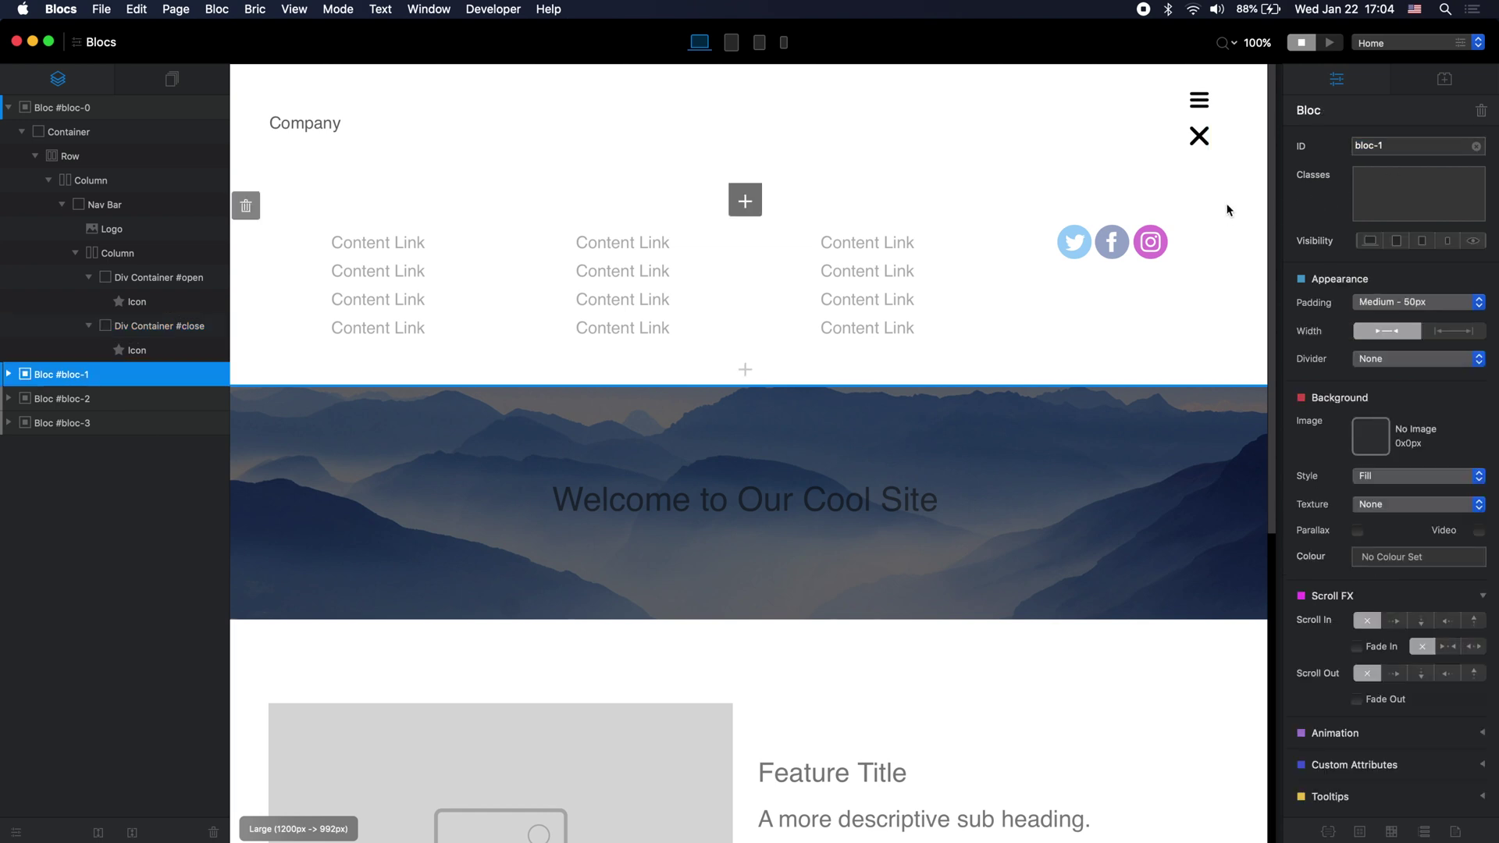
pyautogui.click(1413, 140)
# Step: Make the hamburger icon toggle visibility of targets menu, open and close
pyautogui.click(1199, 101)
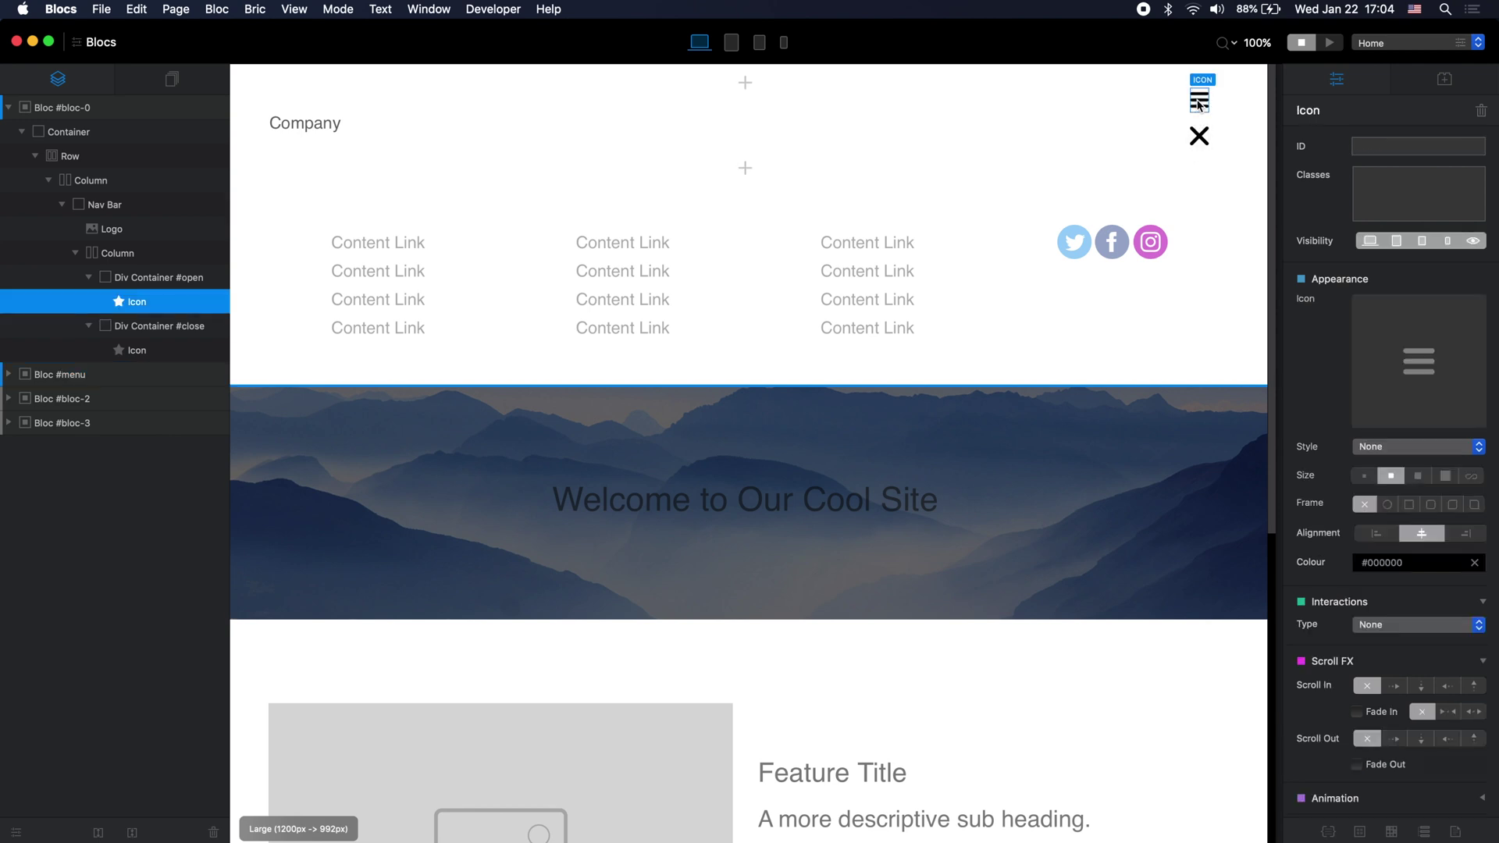
pyautogui.click(1413, 625)
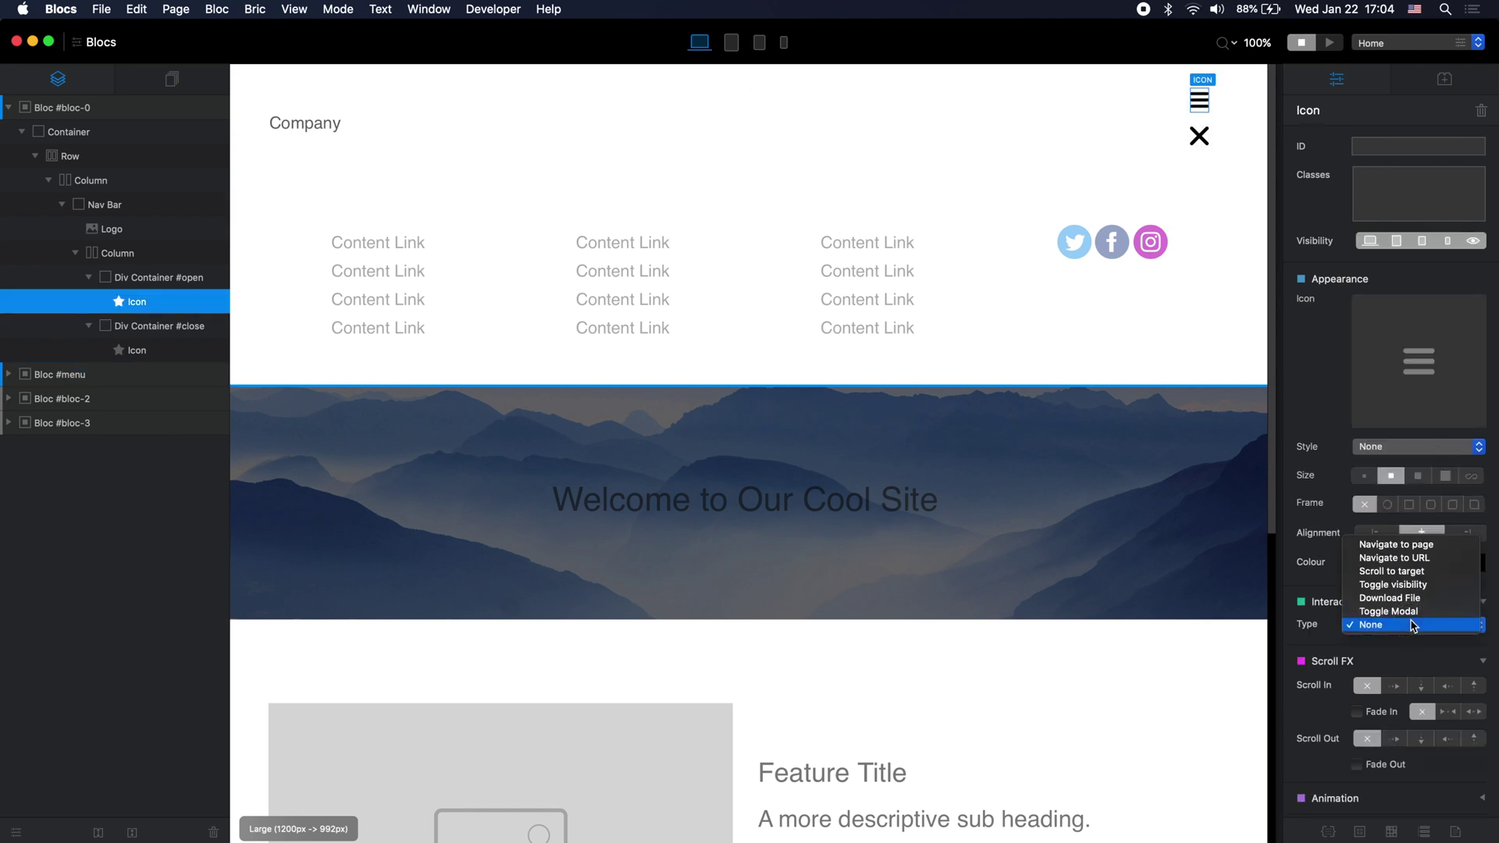
pyautogui.click(1421, 587)
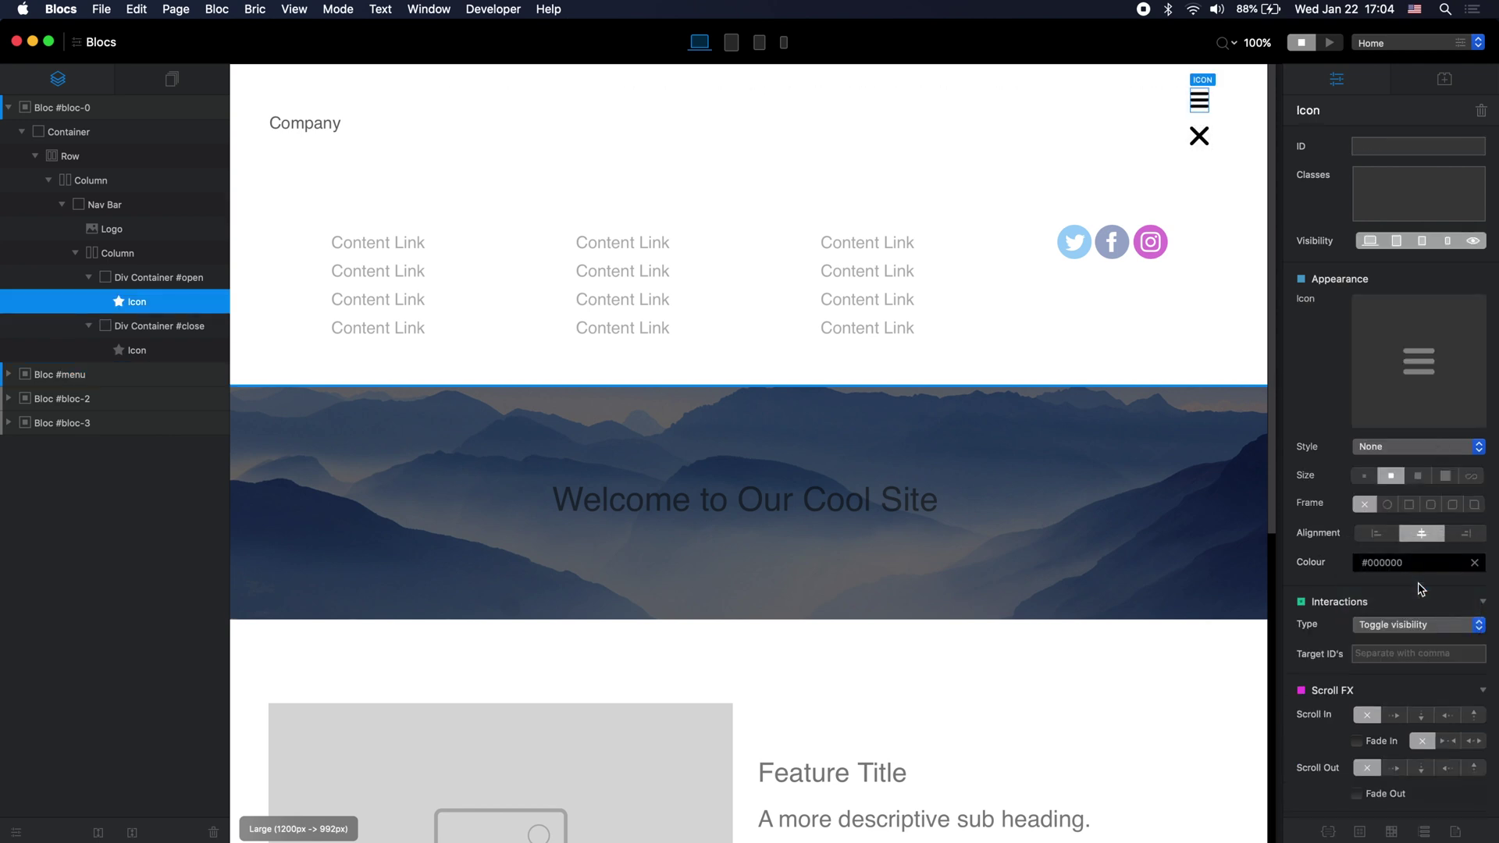
pyautogui.click(1395, 653)
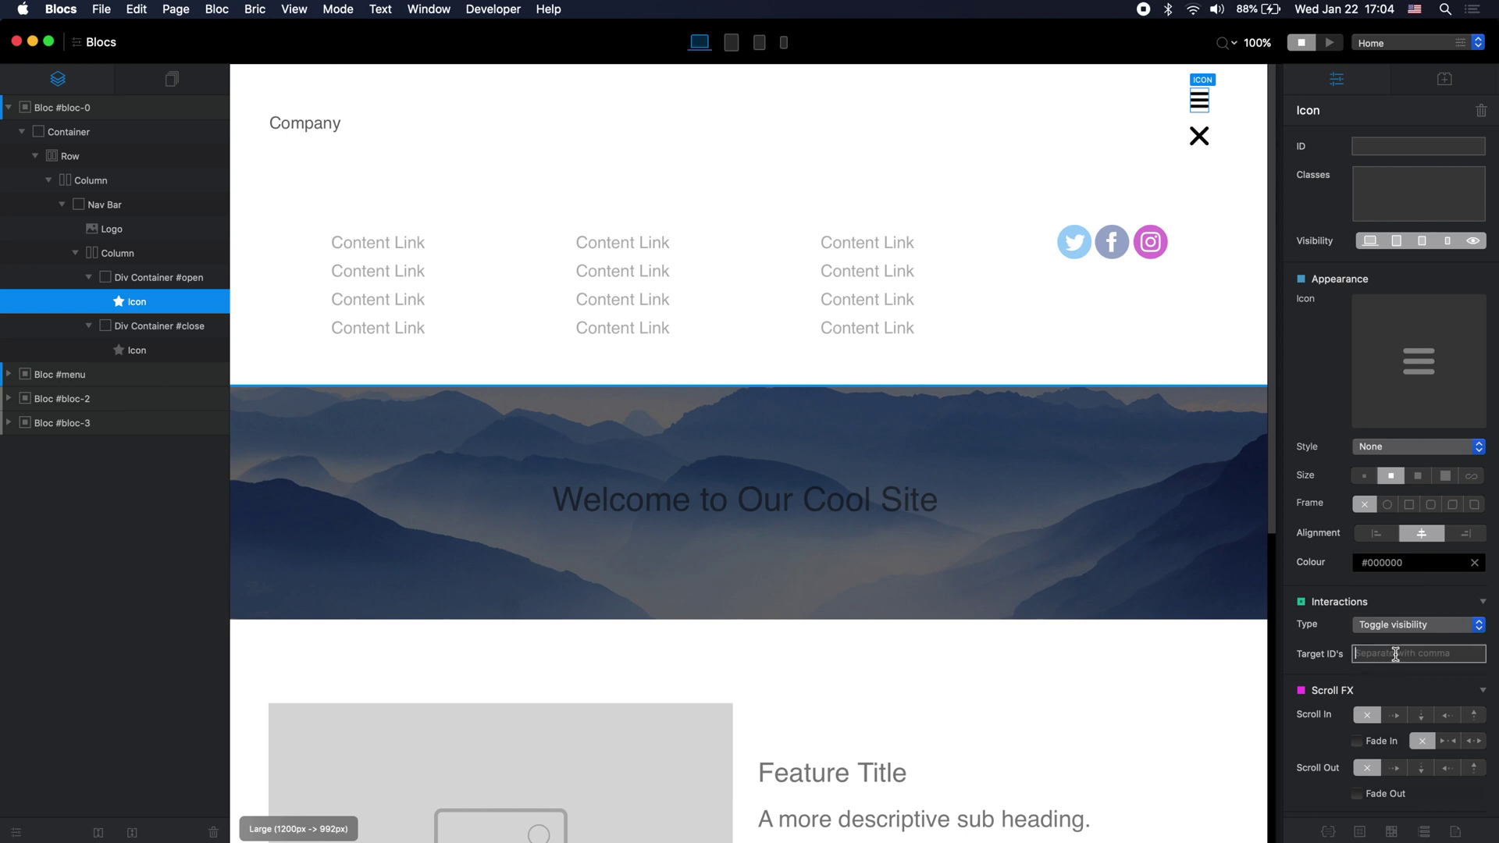
pyautogui.write('menu,open,close')
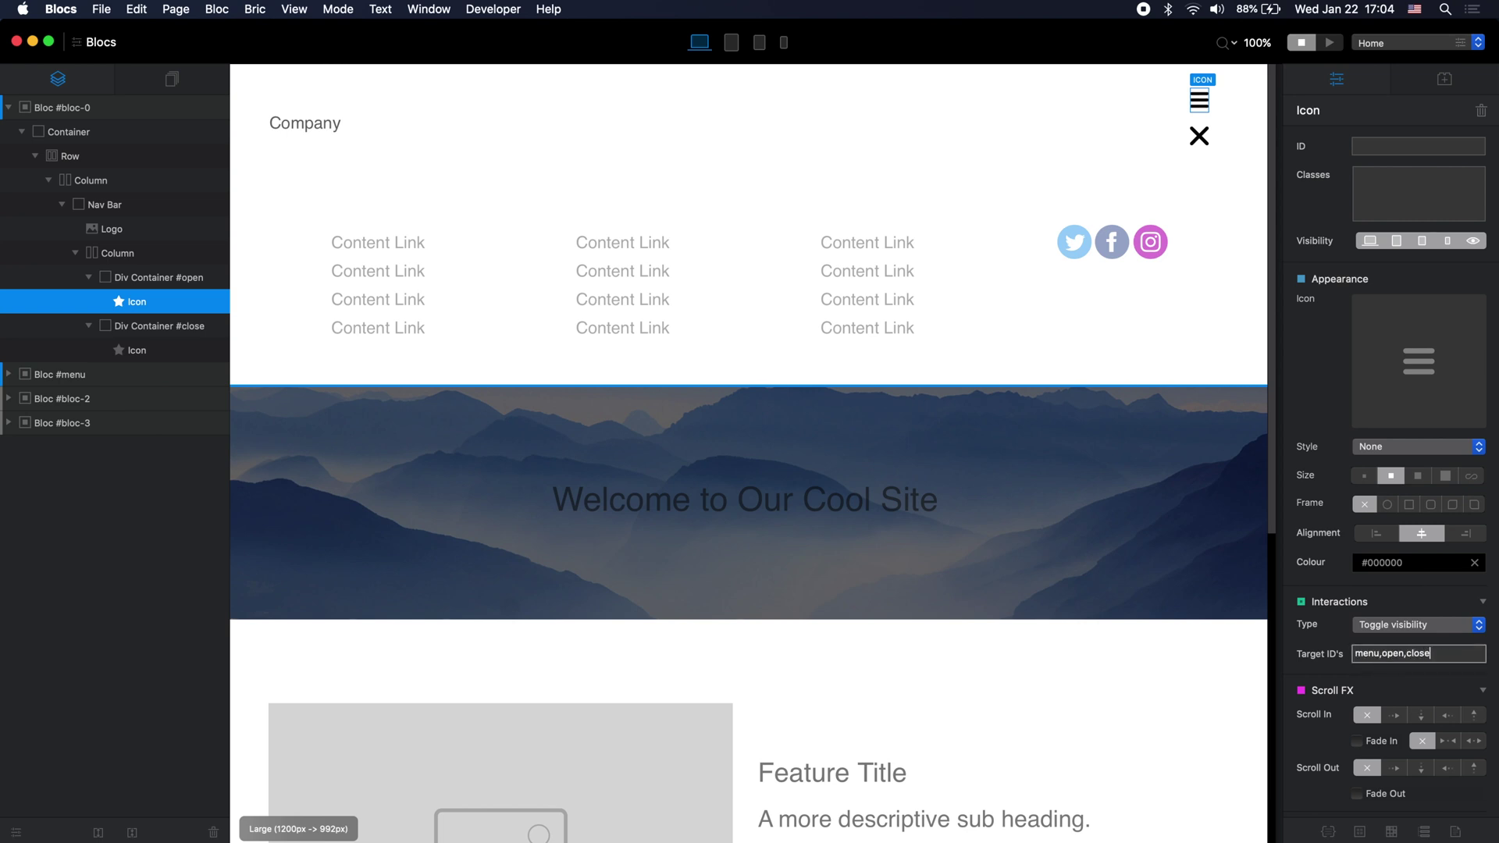
pyautogui.press('super+a')
pyautogui.press('super+c')
# Step: Give the X icon the same Toggle visibility interaction, pasting the menu,open,close targets
pyautogui.click(1199, 137)
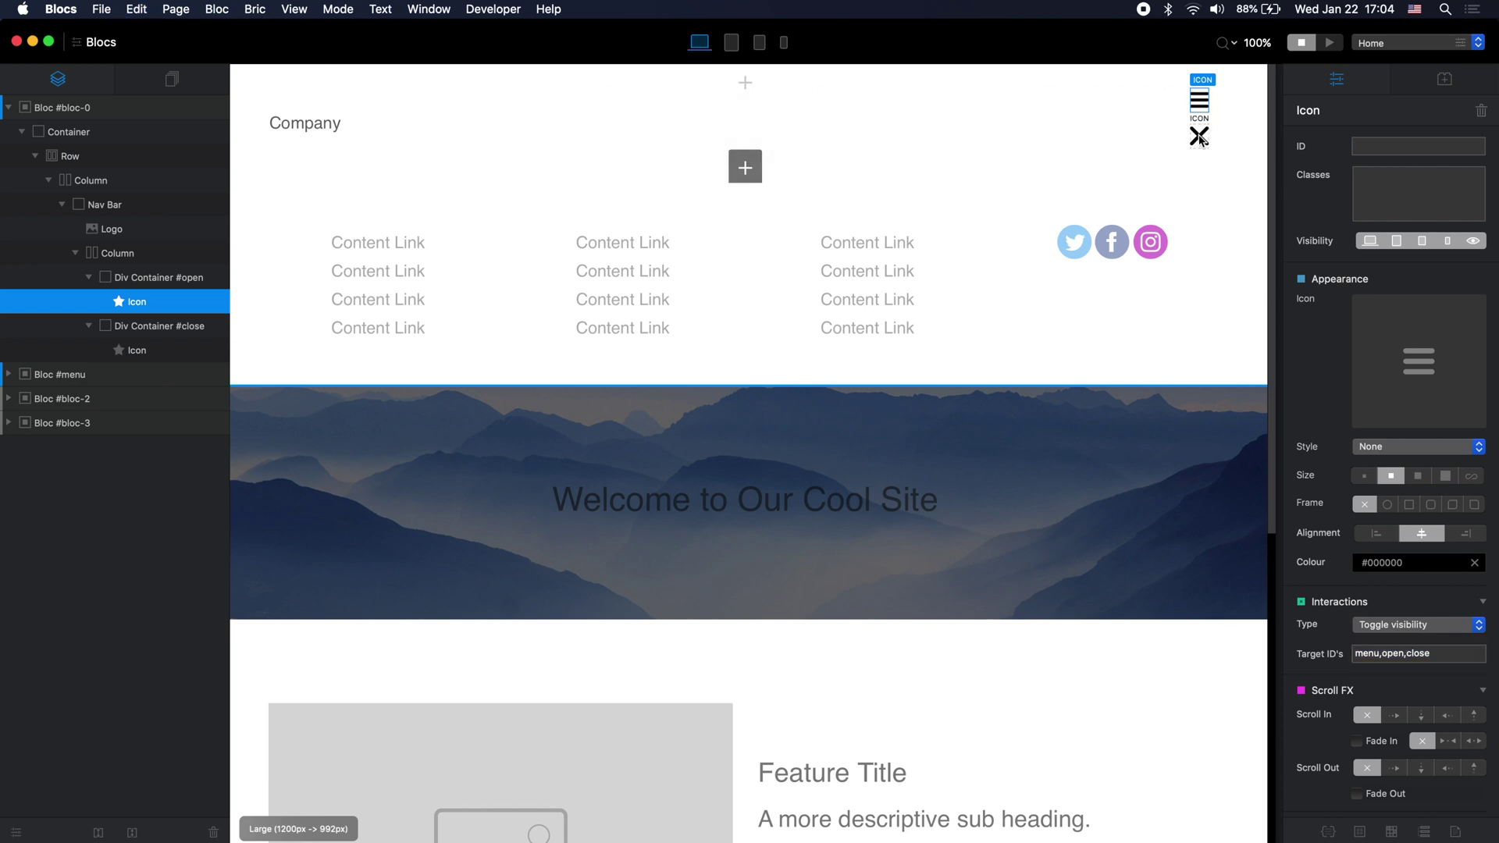
pyautogui.click(1399, 625)
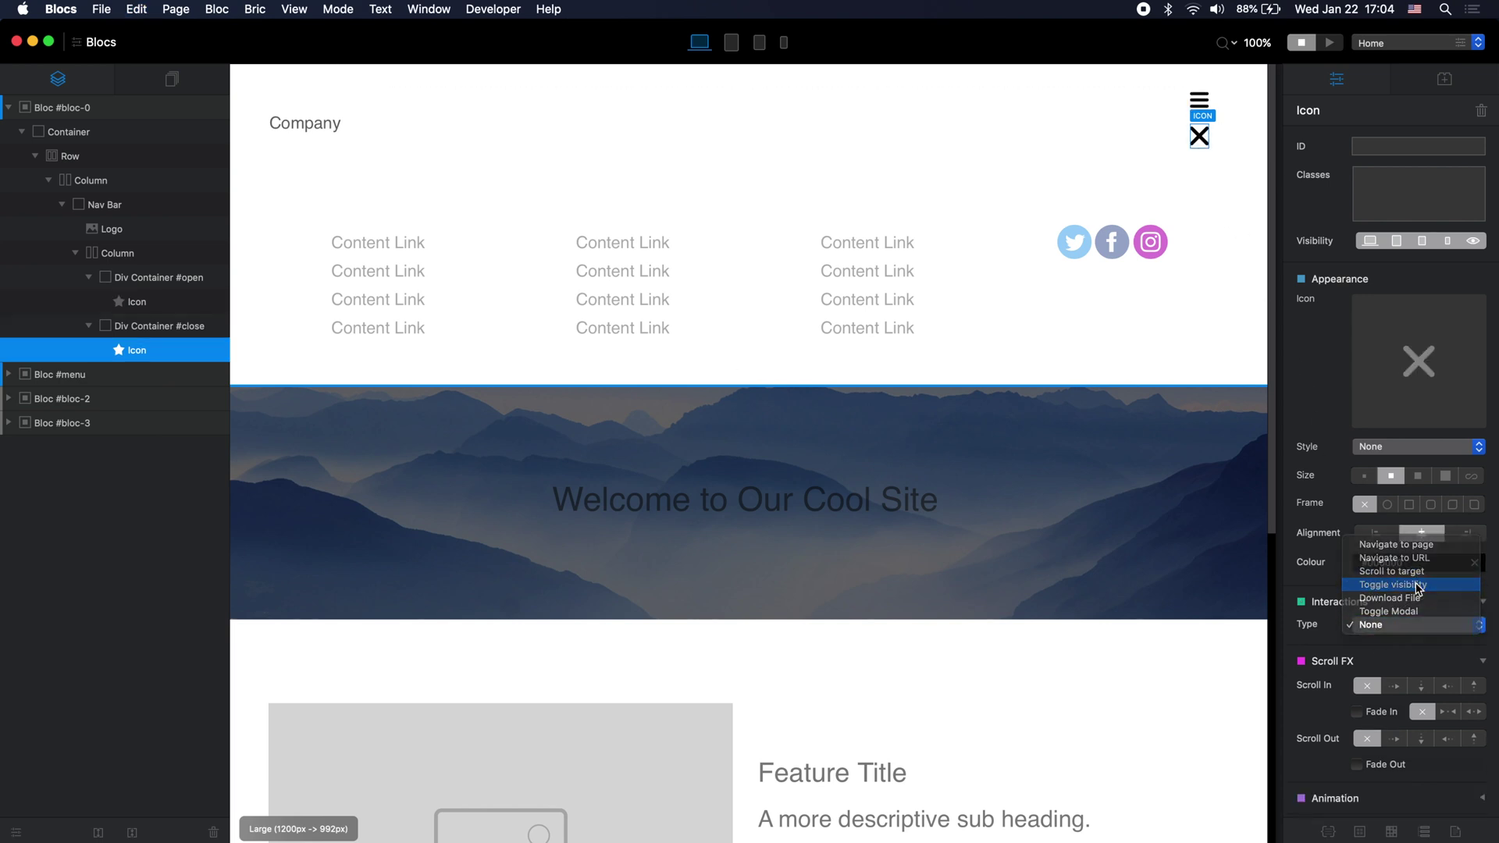
pyautogui.click(1419, 584)
pyautogui.click(1394, 653)
pyautogui.press('super+v')
pyautogui.press('super+a')
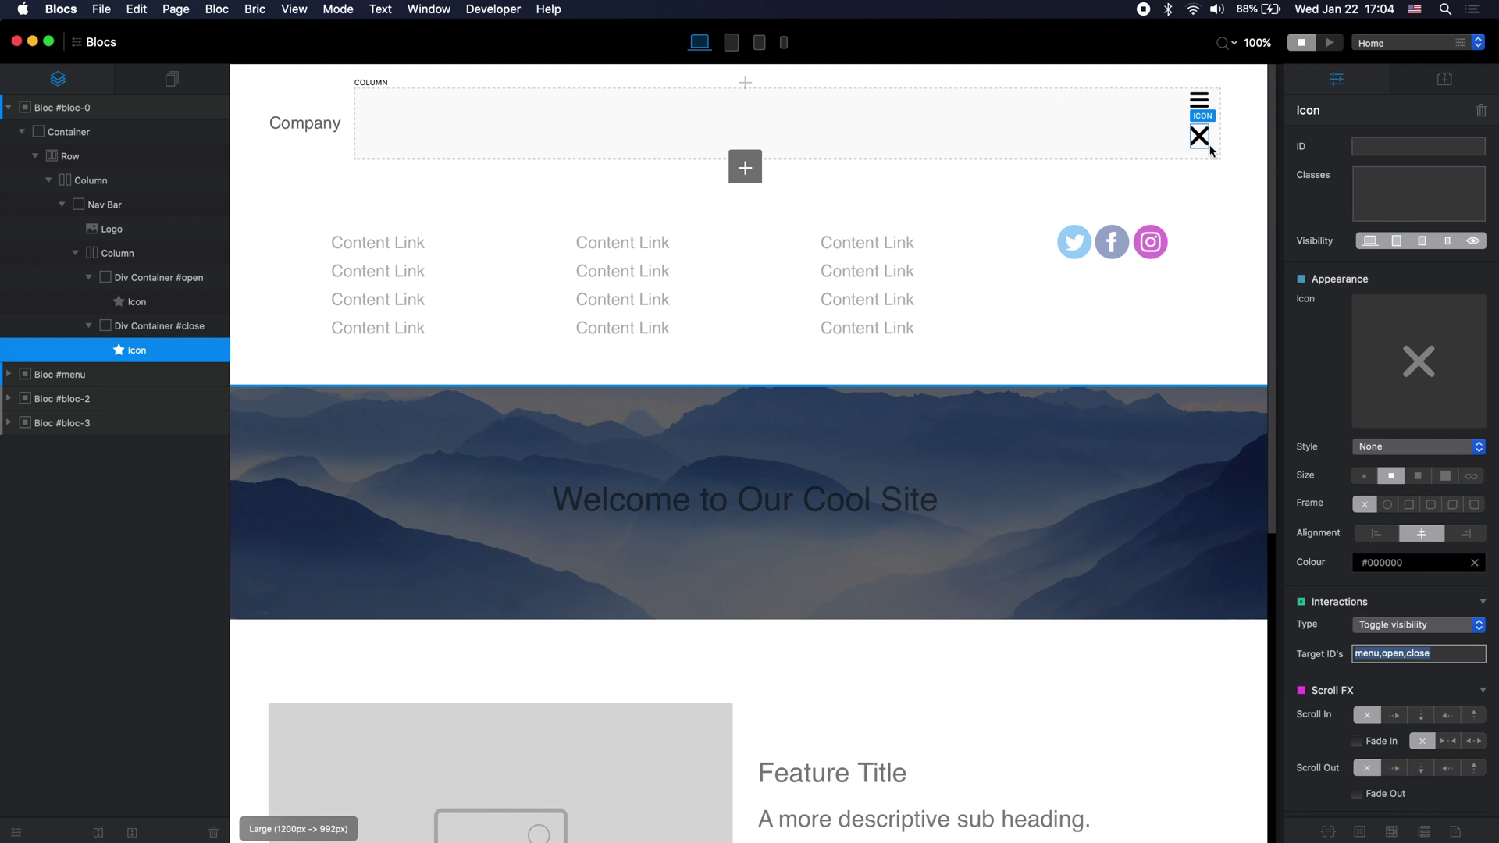
pyautogui.click(1163, 143)
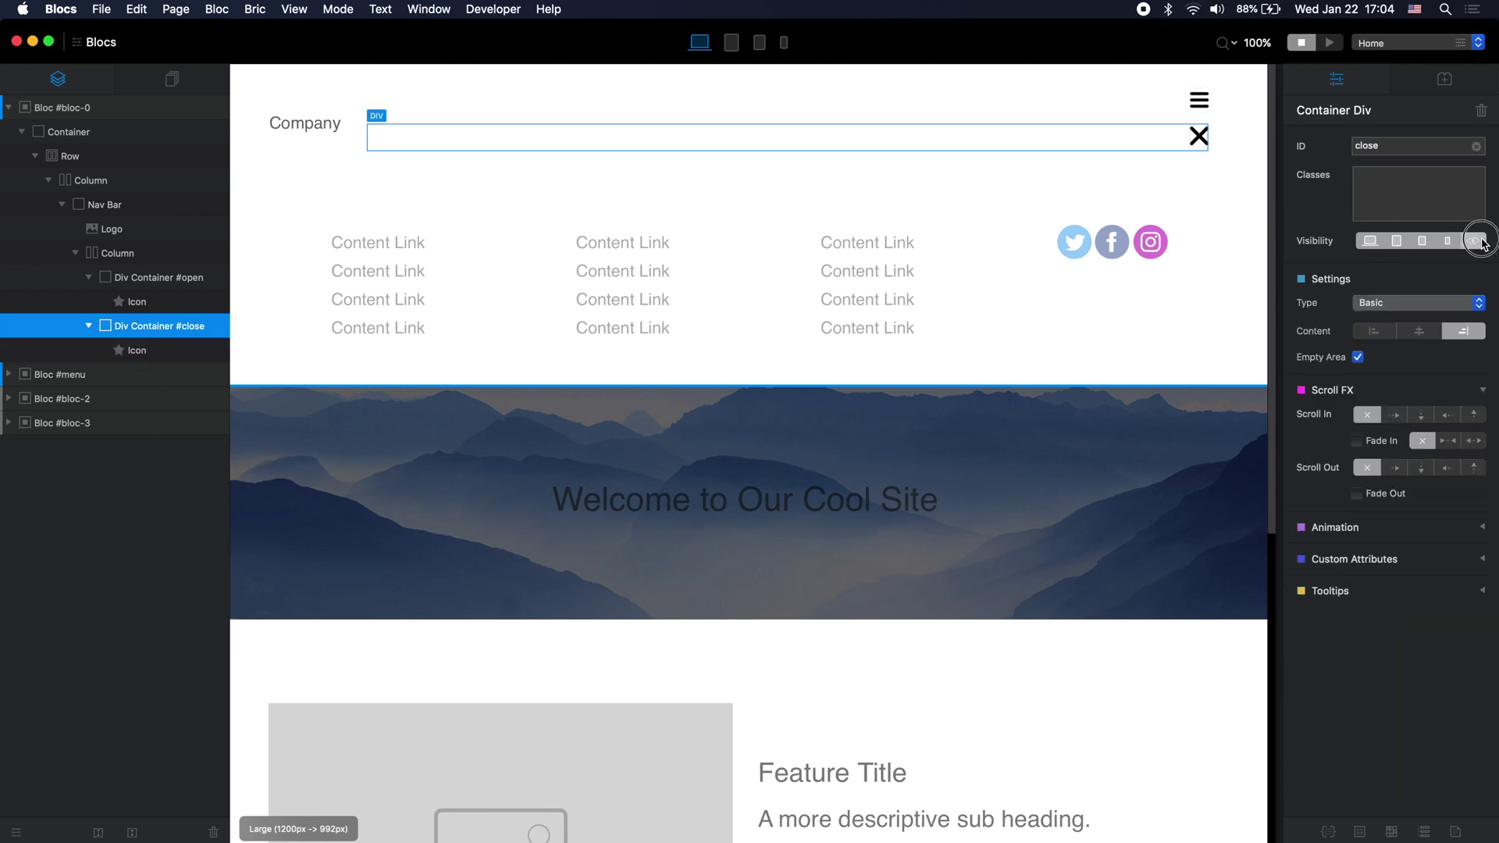
# Step: Hide the #close container by default and make the Welcome to Our Cool Site heading white (#FFFFFF)
pyautogui.click(1475, 242)
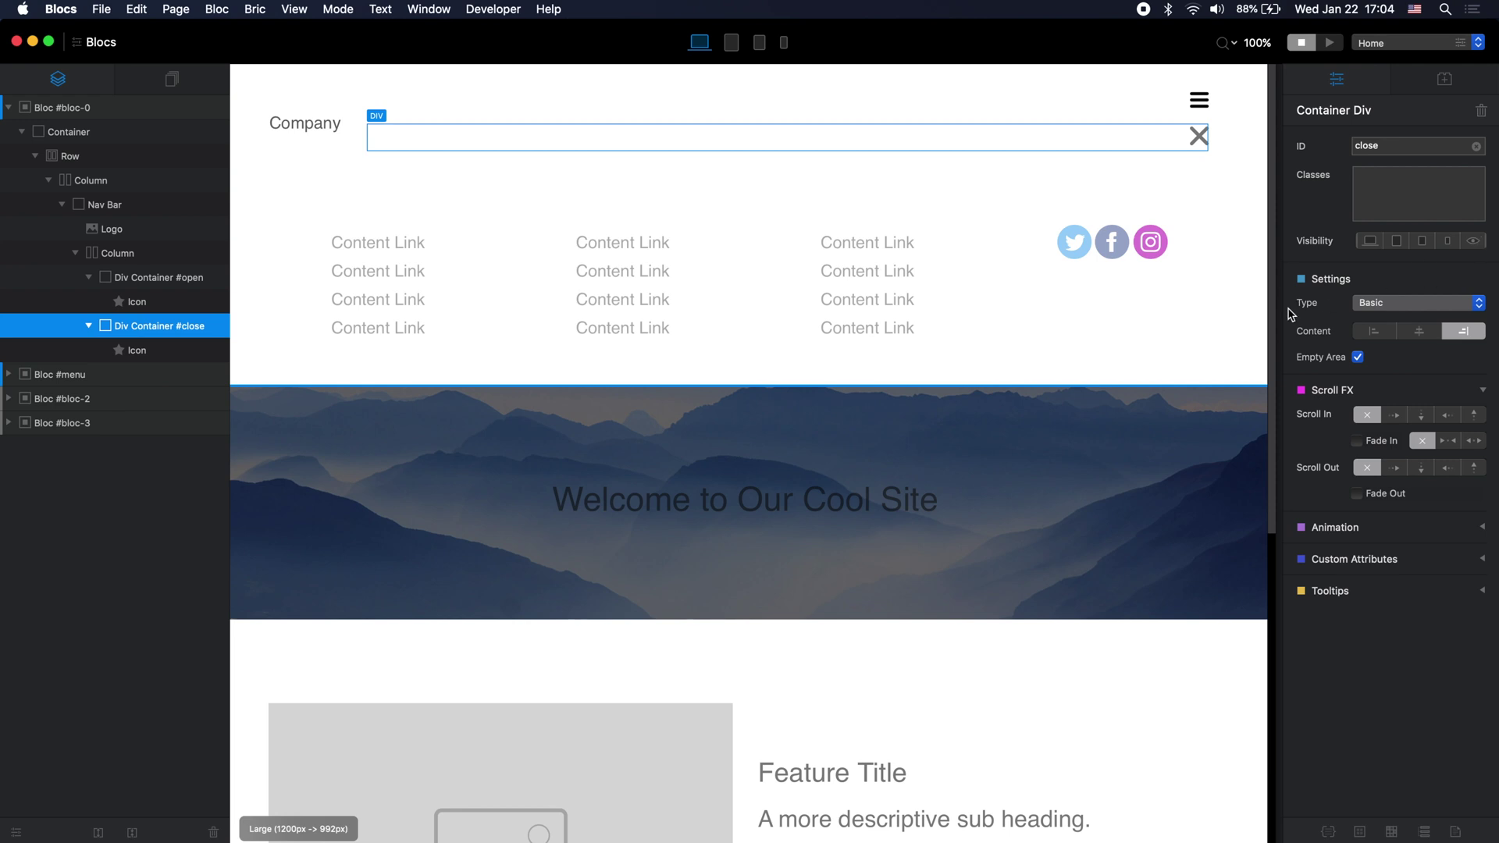
pyautogui.click(892, 484)
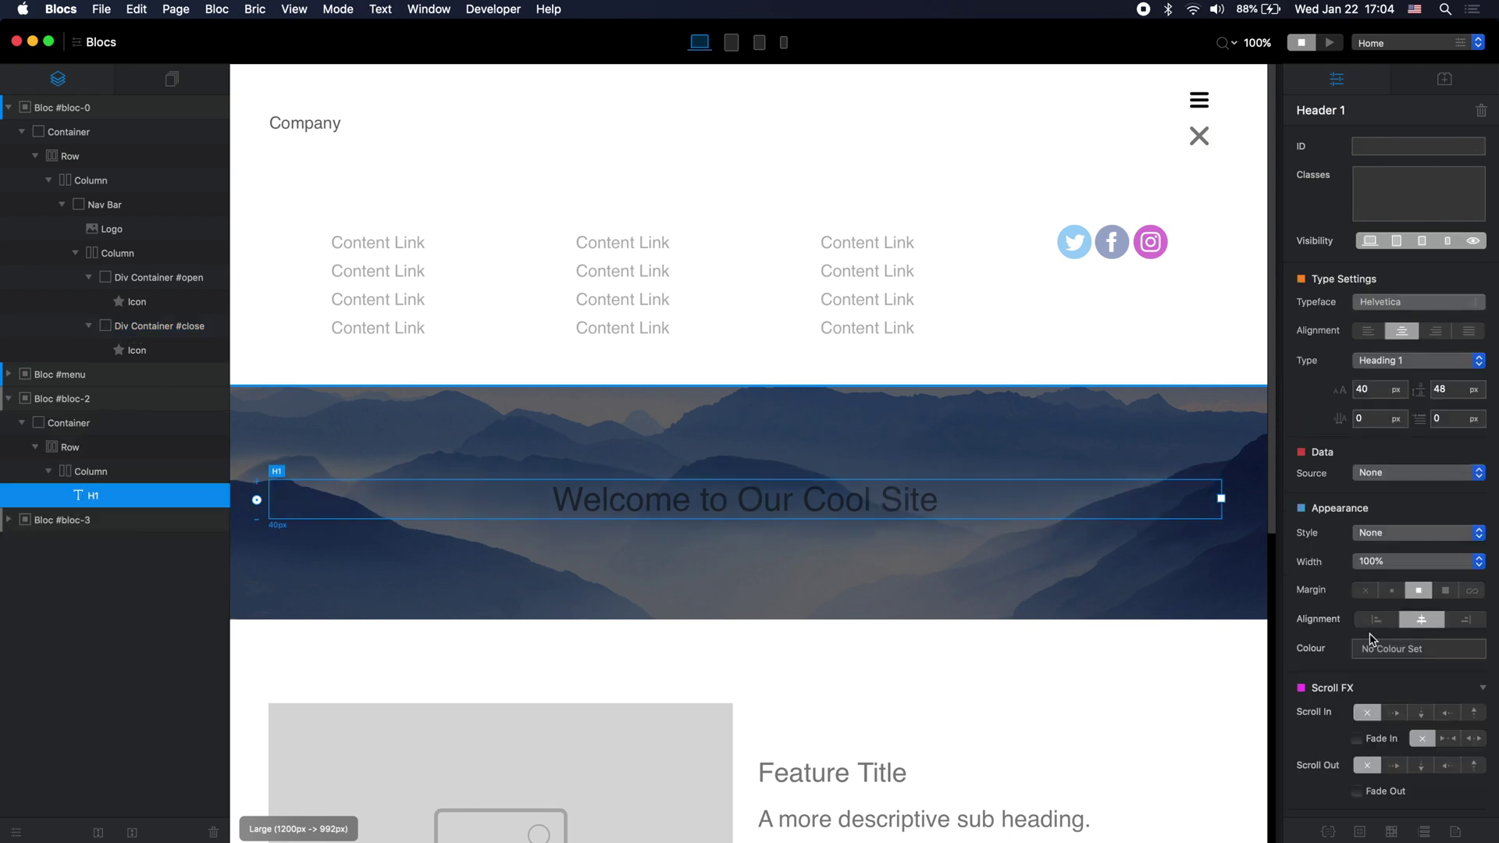
pyautogui.click(1396, 654)
pyautogui.click(679, 582)
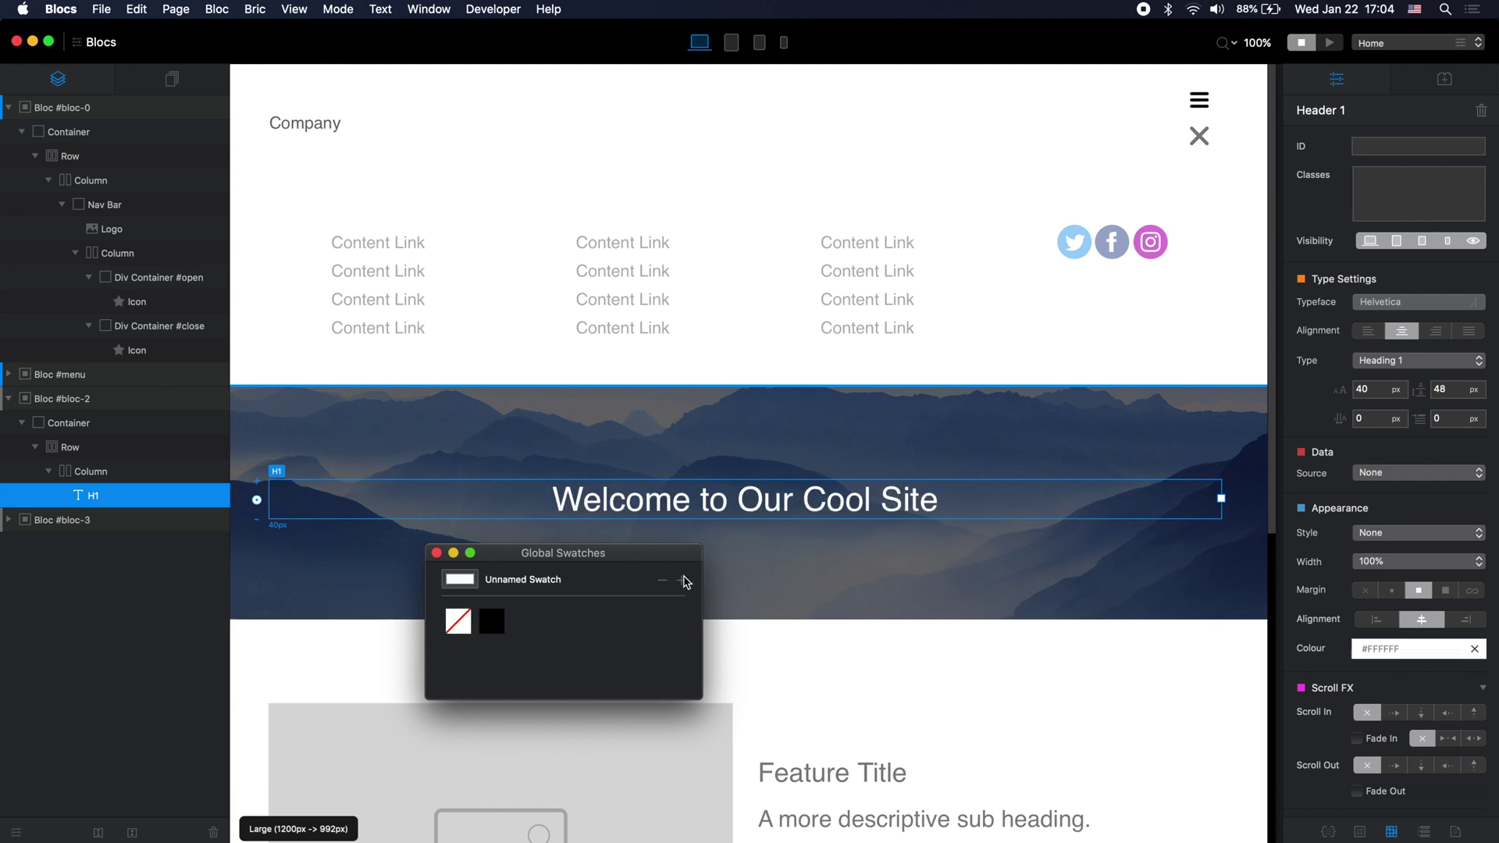
pyautogui.click(436, 552)
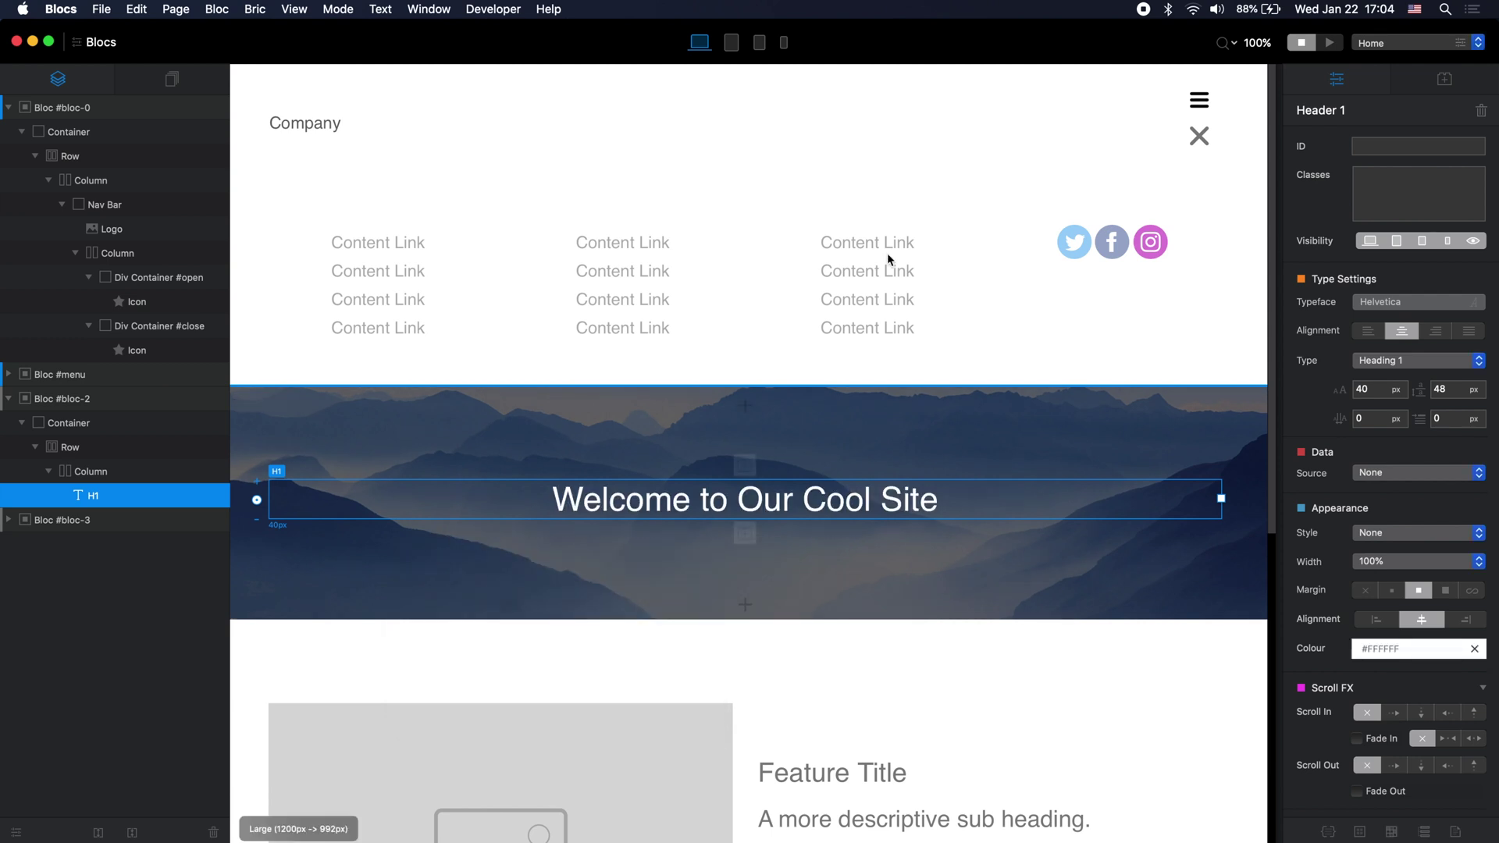
pyautogui.click(1328, 45)
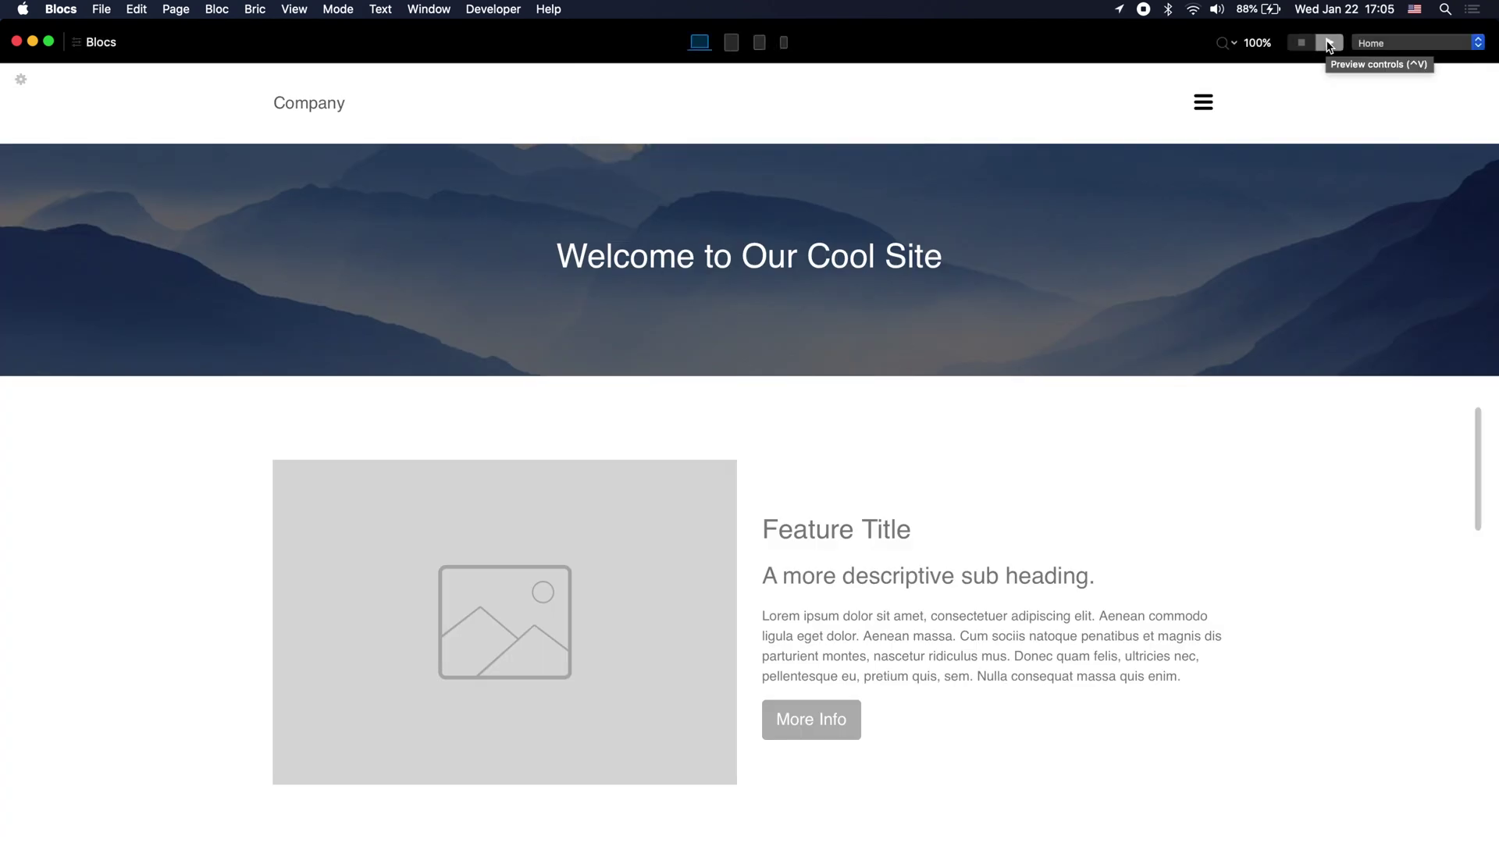
# Step: Toggle the mega-menu open and closed three times using the hamburger and X icons
pyautogui.click(1203, 103)
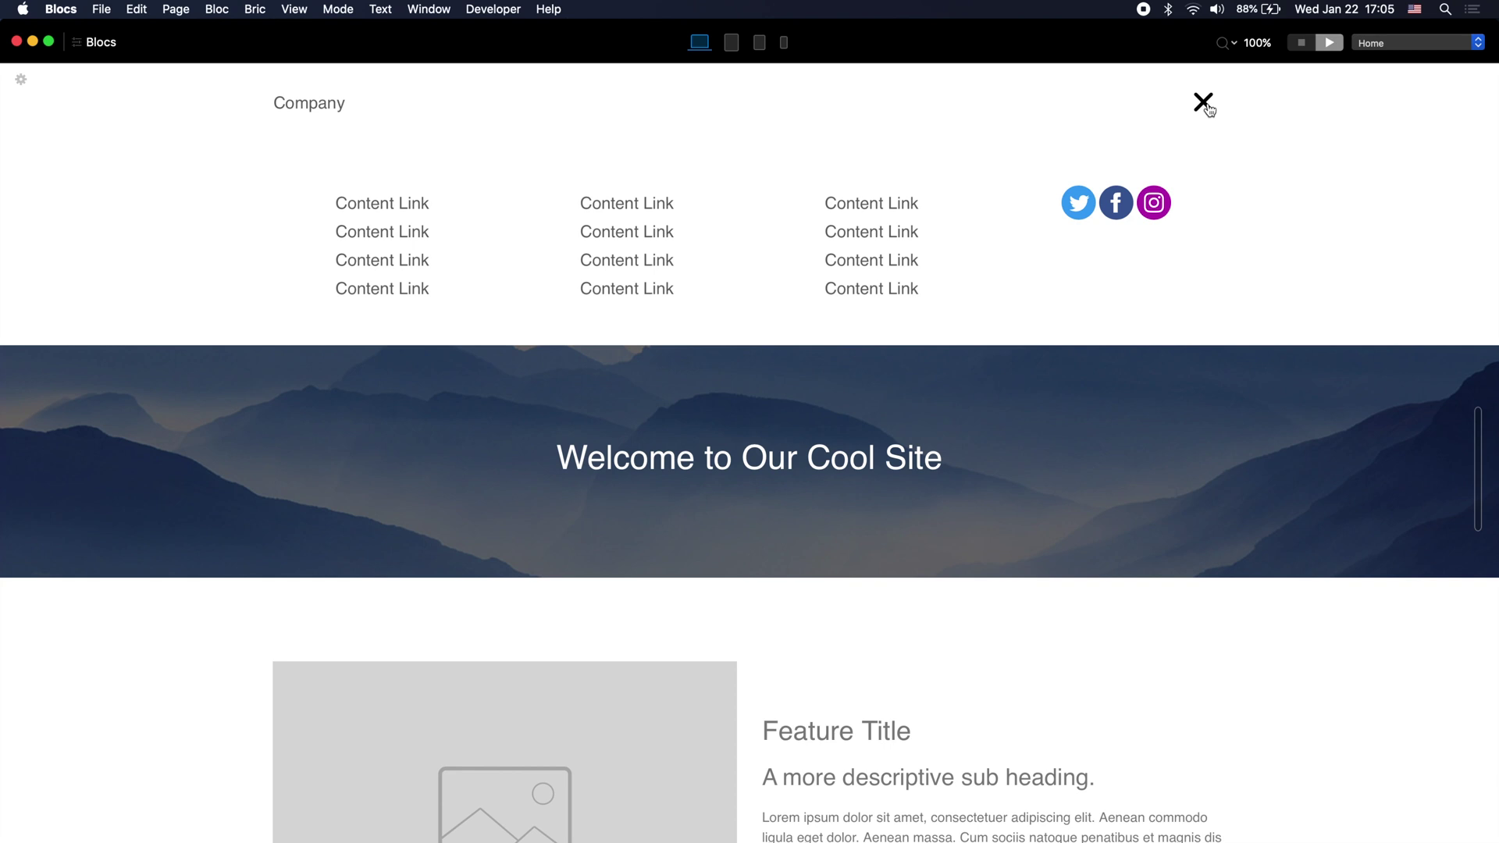
pyautogui.click(1206, 107)
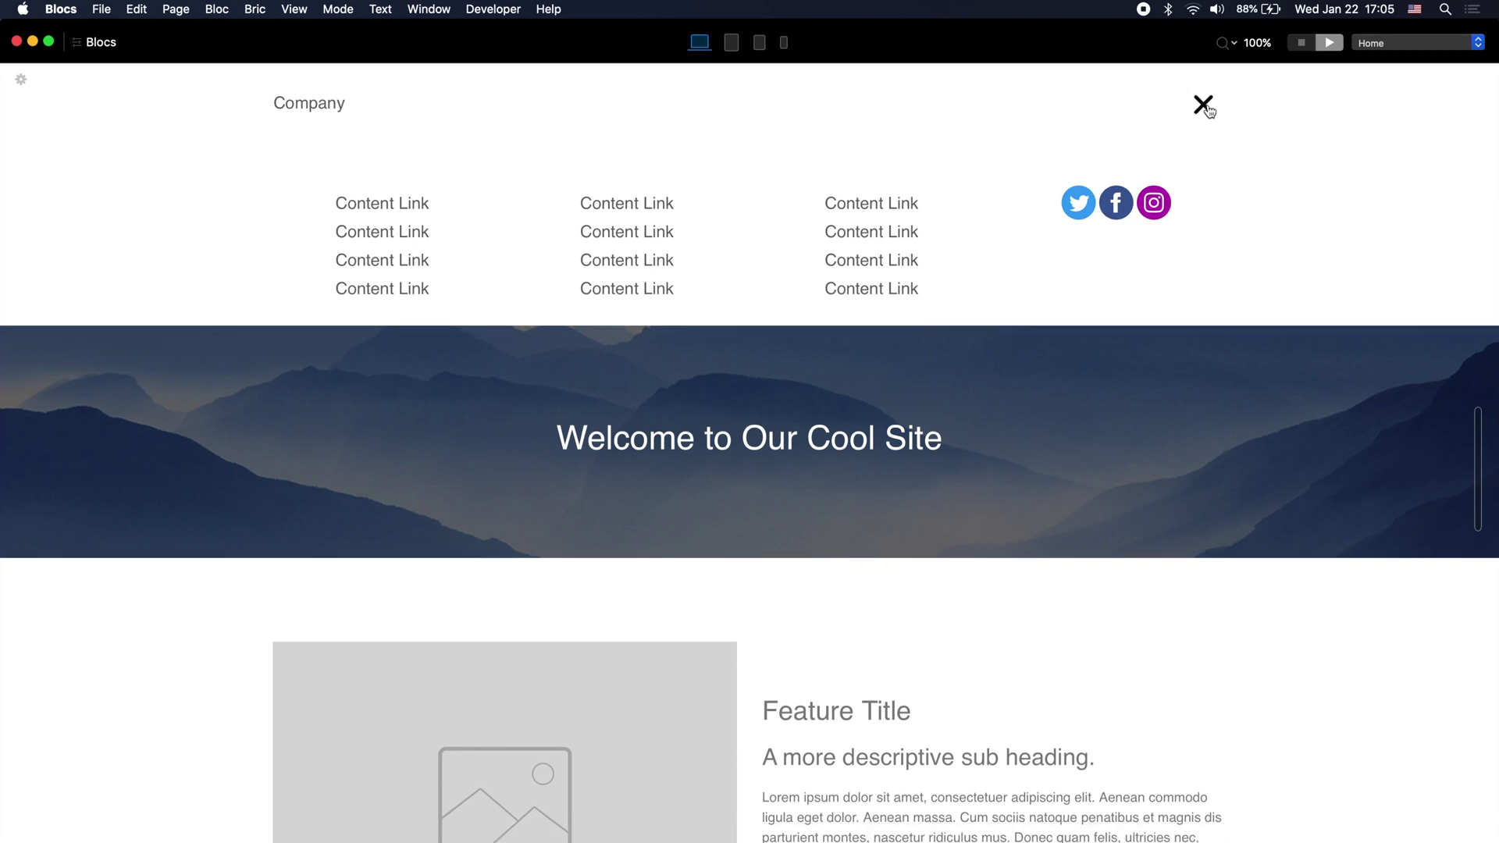
pyautogui.click(1206, 107)
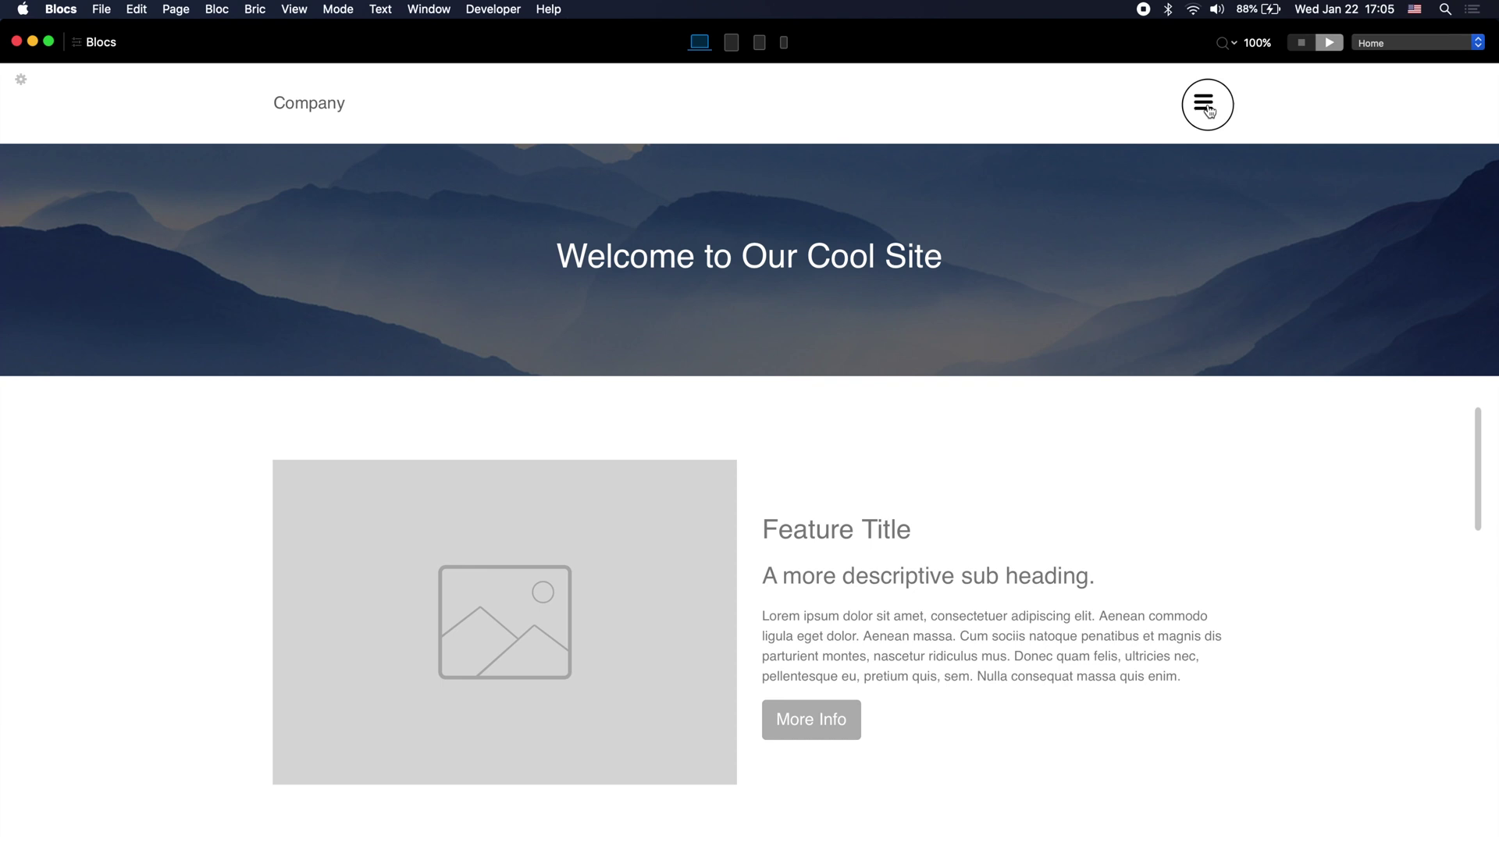
pyautogui.click(1206, 108)
pyautogui.click(1206, 109)
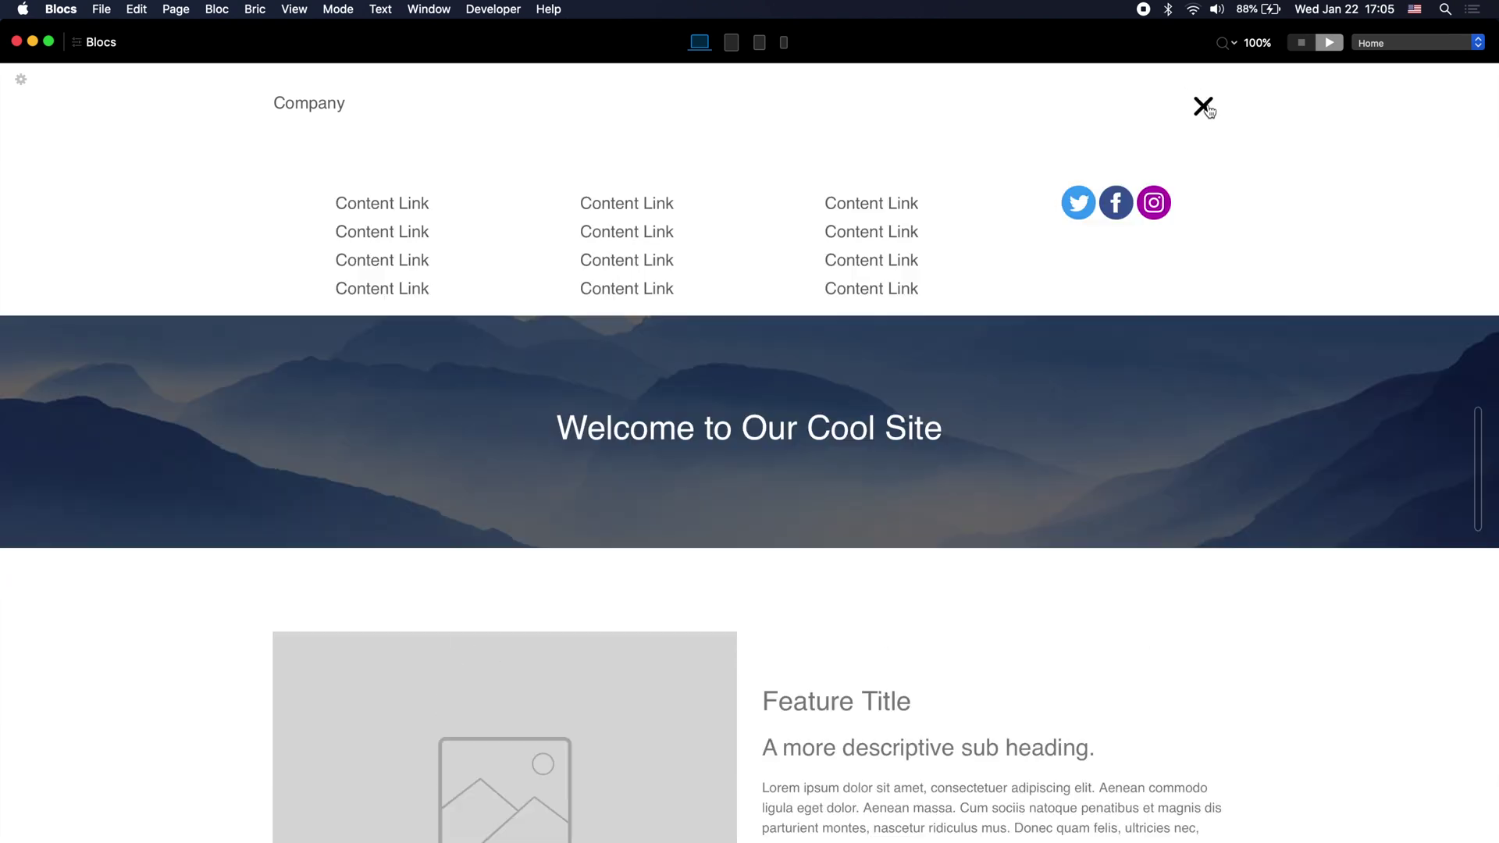
pyautogui.click(1207, 109)
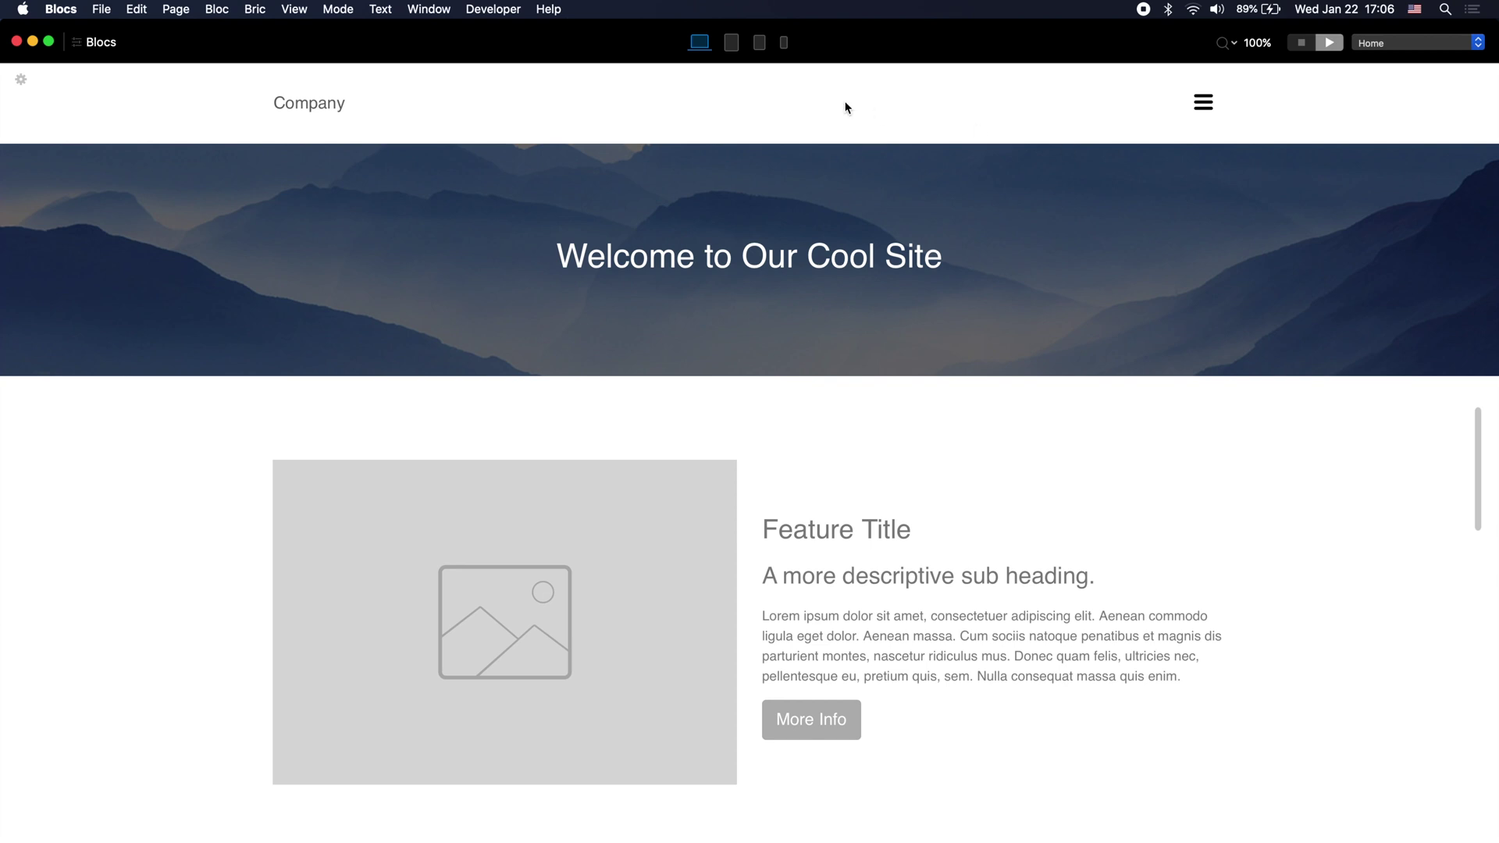
# Step: Open the mega-menu, narrow the preview to about 442px wide, widen it back, then close the menu
pyautogui.moveTo(1475, 428); pyautogui.dragTo(1056, 433)
pyautogui.click(1035, 104)
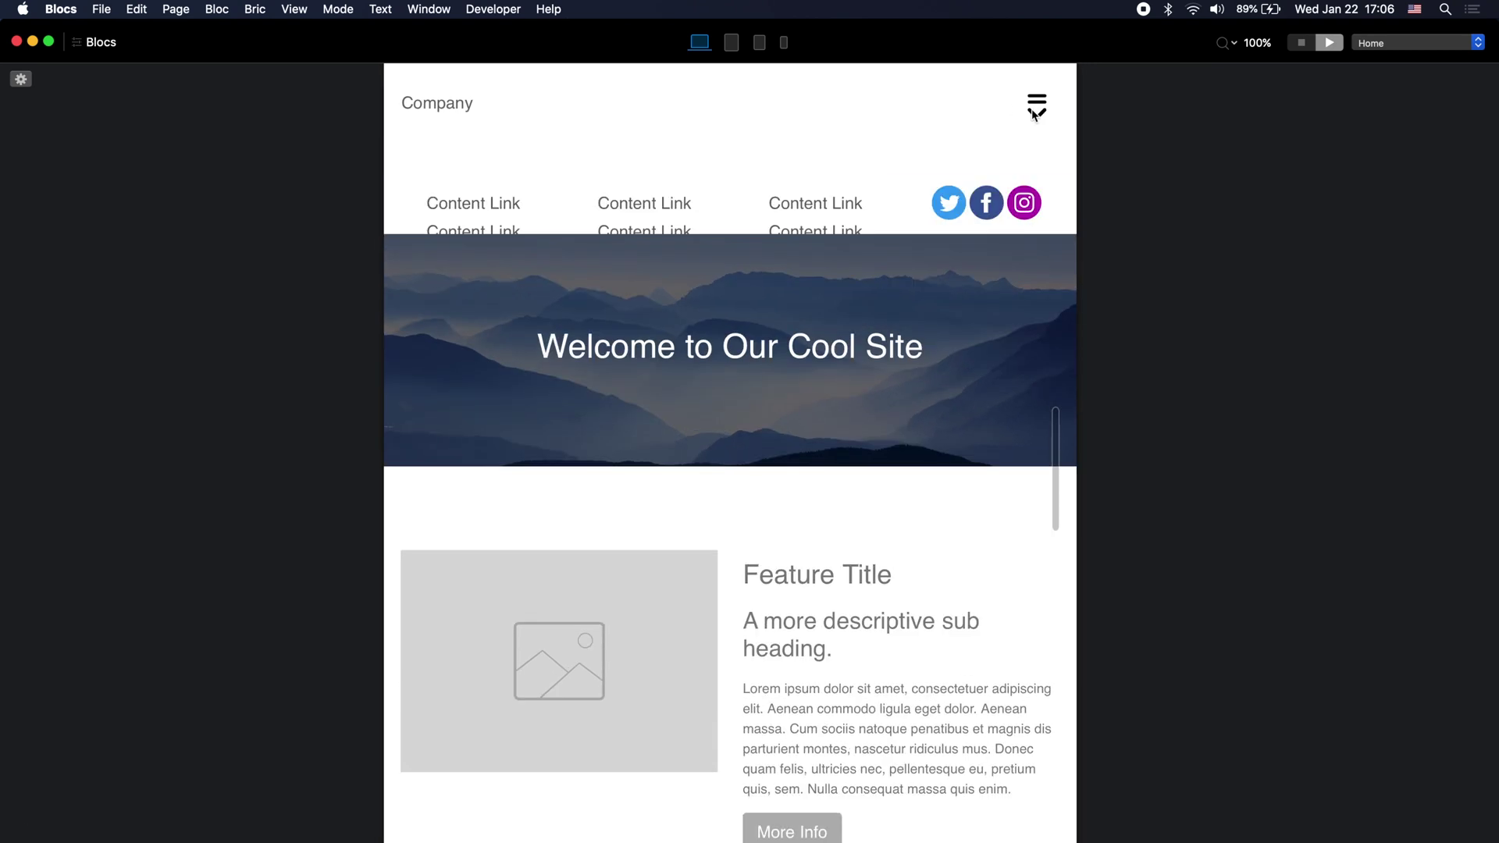
pyautogui.moveTo(1067, 413); pyautogui.dragTo(923, 429)
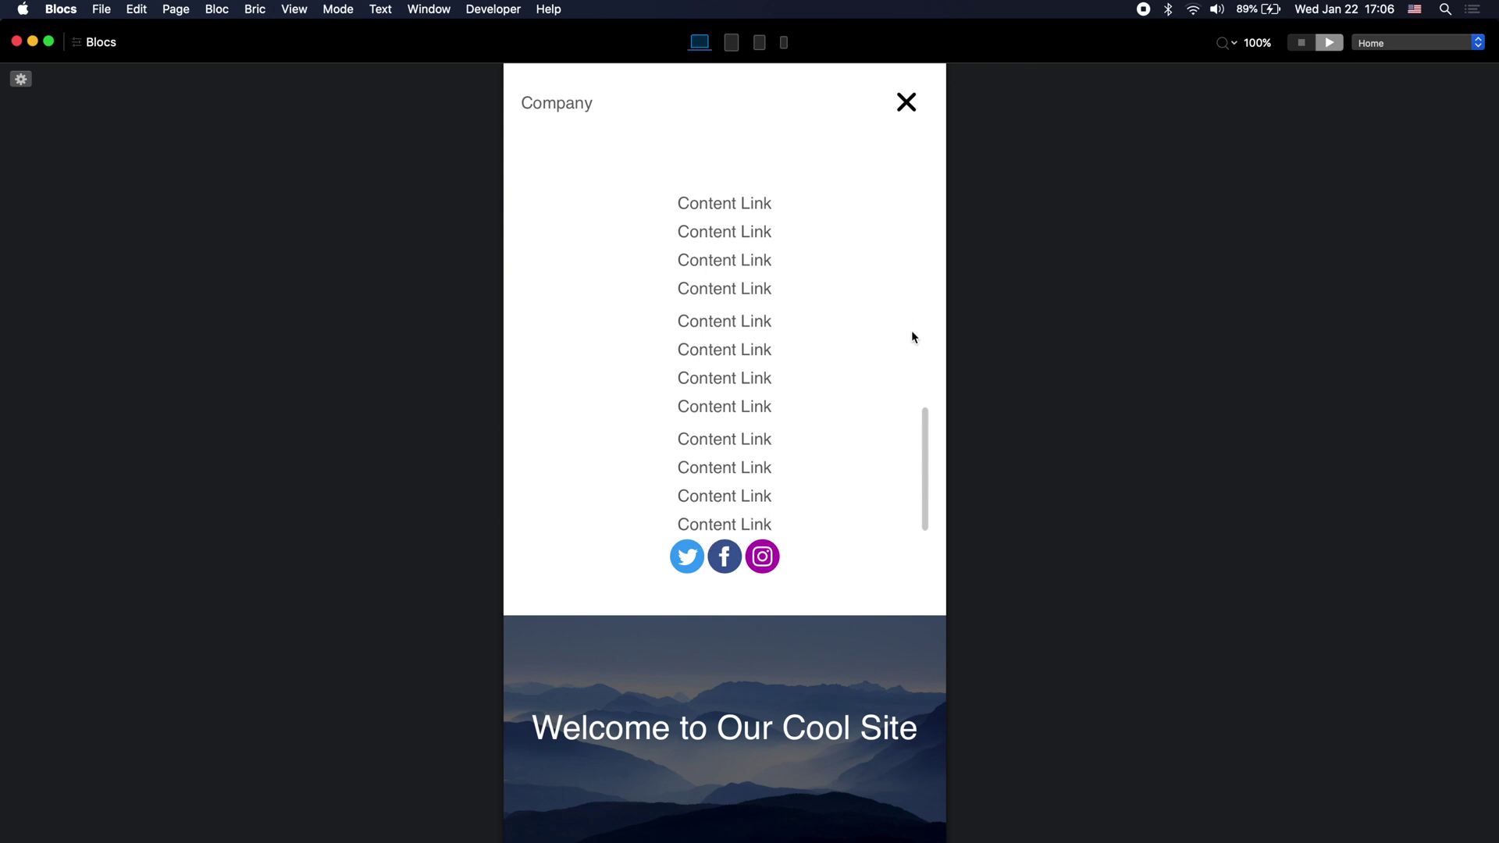
pyautogui.moveTo(921, 449); pyautogui.dragTo(992, 353)
pyautogui.click(977, 102)
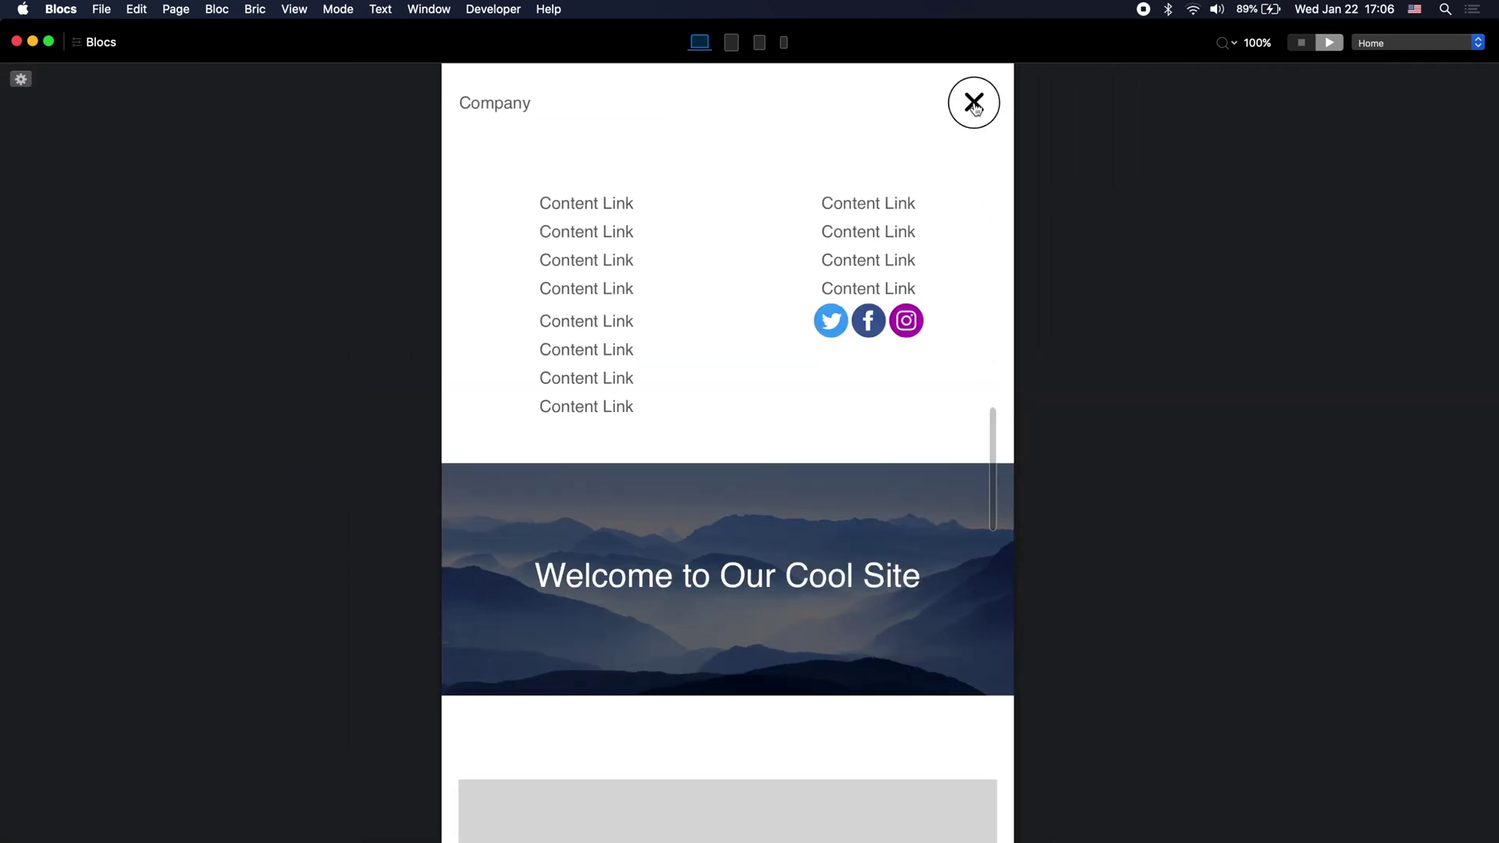